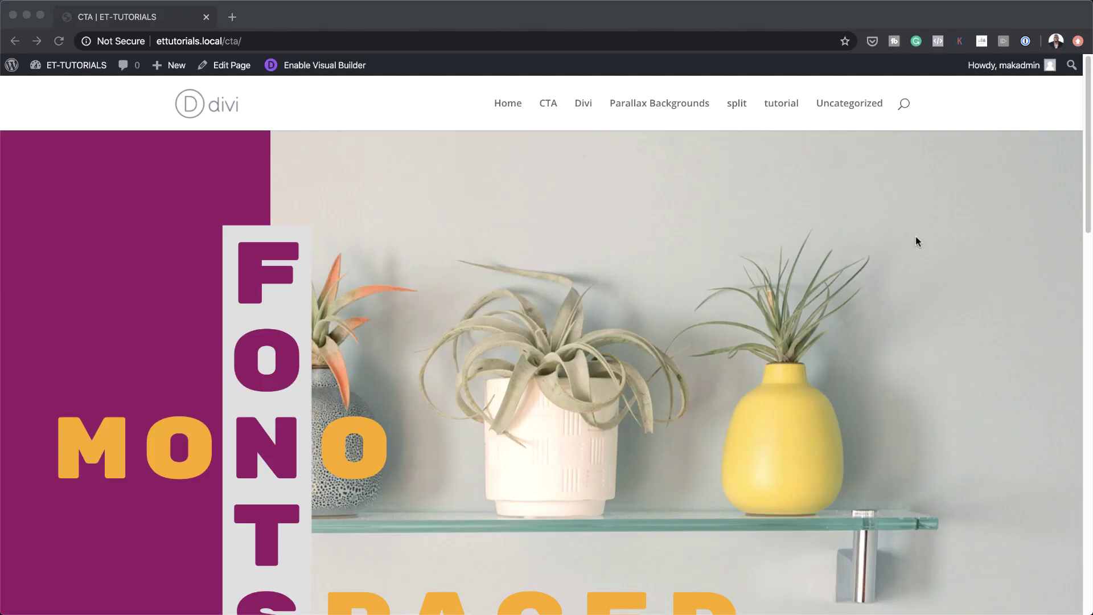
Look through the finished monospaced-font call-to-action sections on the CTA page
{"action": "scroll", "coordinate": [916, 241], "scroll_direction": "down", "scroll_amount": 5}
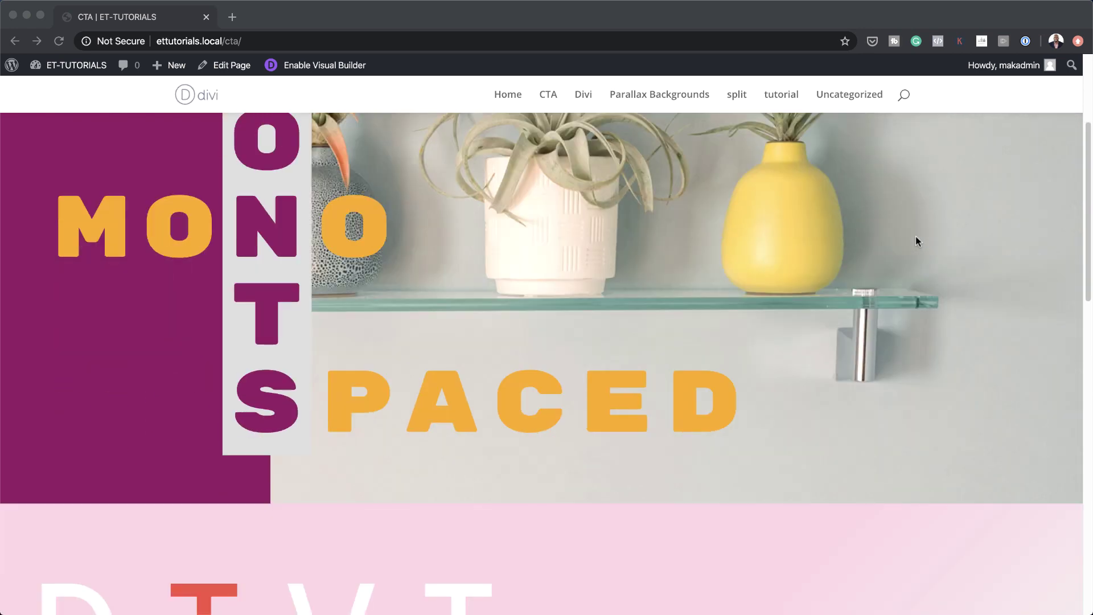
{"action": "scroll", "coordinate": [915, 238], "scroll_direction": "down", "scroll_amount": 18}
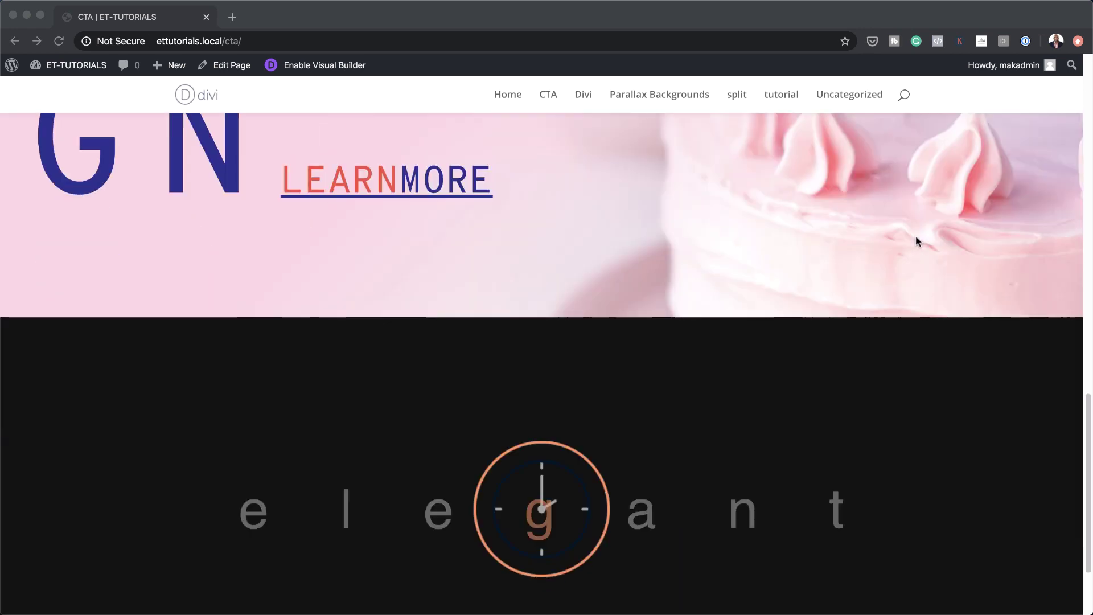
{"action": "scroll", "coordinate": [916, 242], "scroll_direction": "down", "scroll_amount": 3}
{"action": "scroll", "coordinate": [916, 241], "scroll_direction": "up", "scroll_amount": 12}
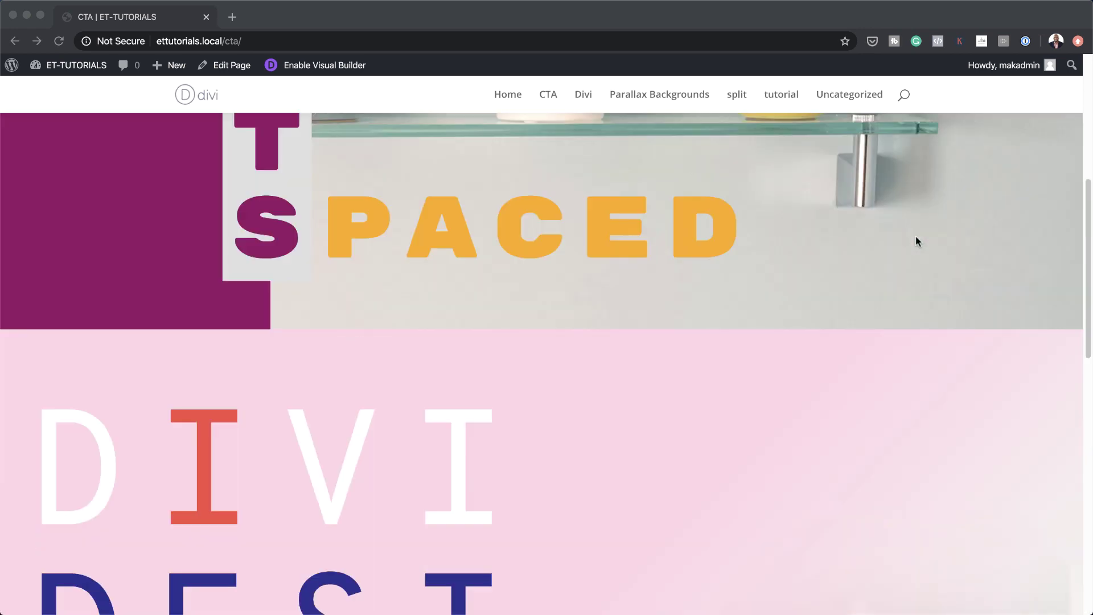
{"action": "scroll", "coordinate": [915, 242], "scroll_direction": "up", "scroll_amount": 8}
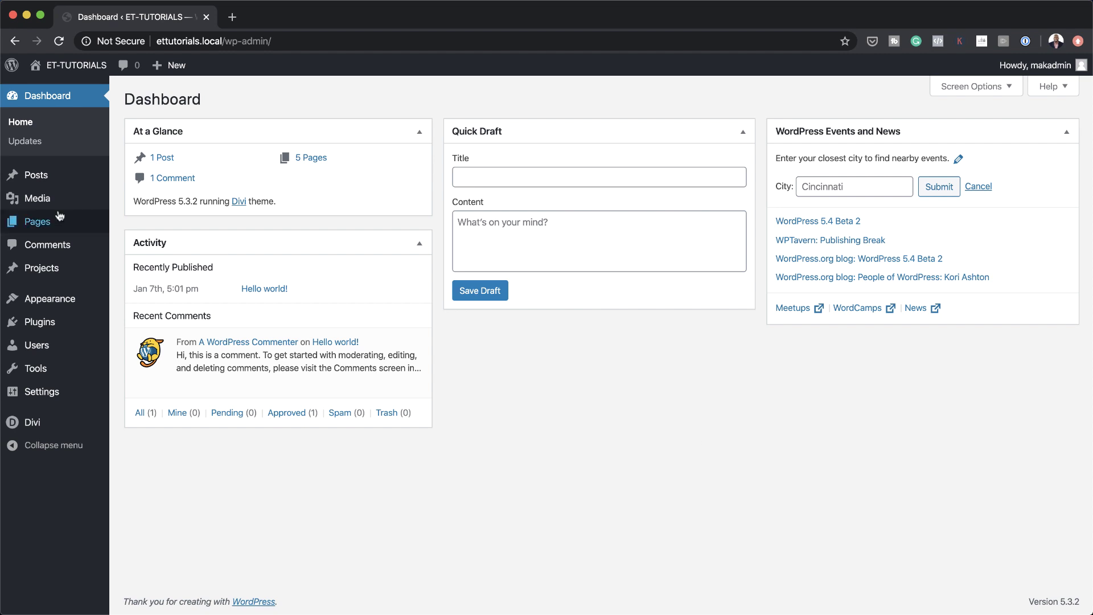
Create a new WordPress page titled "tutorial"
{"action": "mouse_move", "coordinate": [58, 228]}
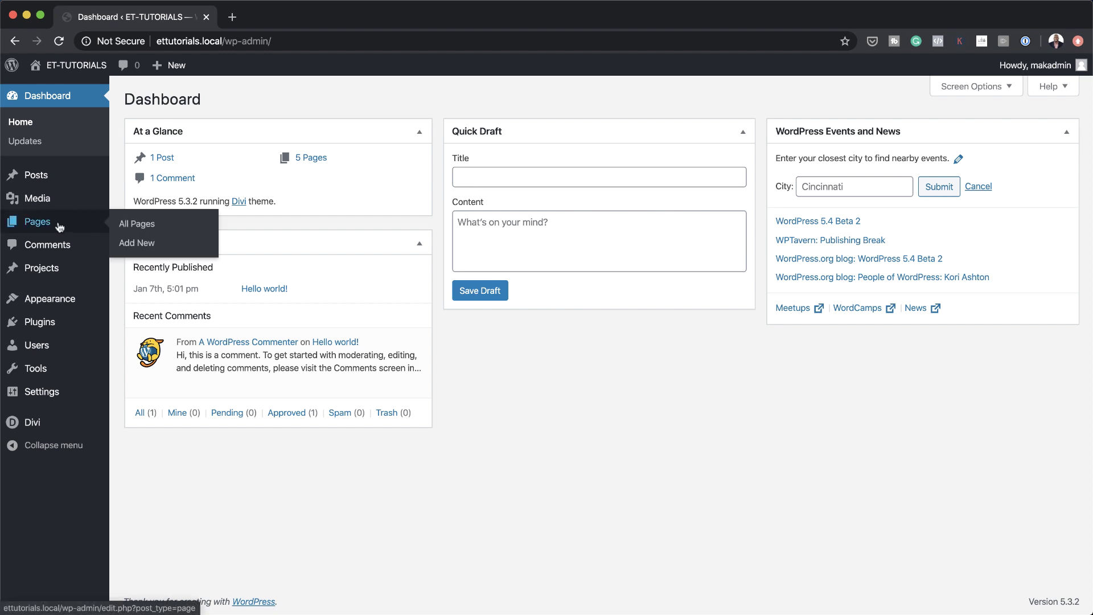
{"action": "left_click", "coordinate": [147, 249]}
{"action": "type", "text": "t"}
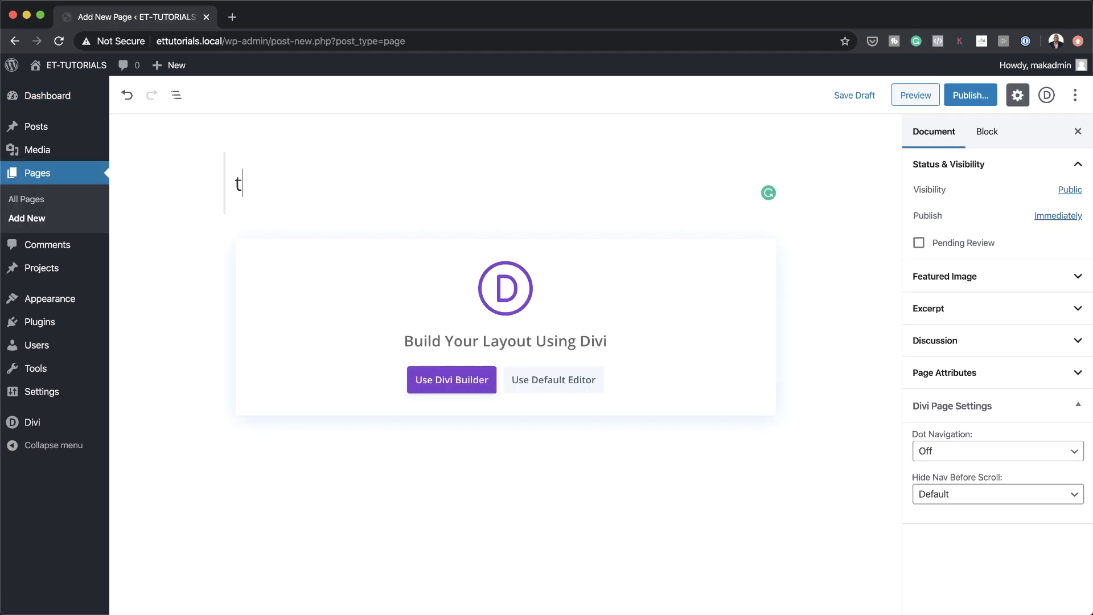
{"action": "type", "text": "utorial"}
Open the page in the Divi Builder, building from scratch, and dismiss the row insertion prompt
{"action": "left_click", "coordinate": [464, 384]}
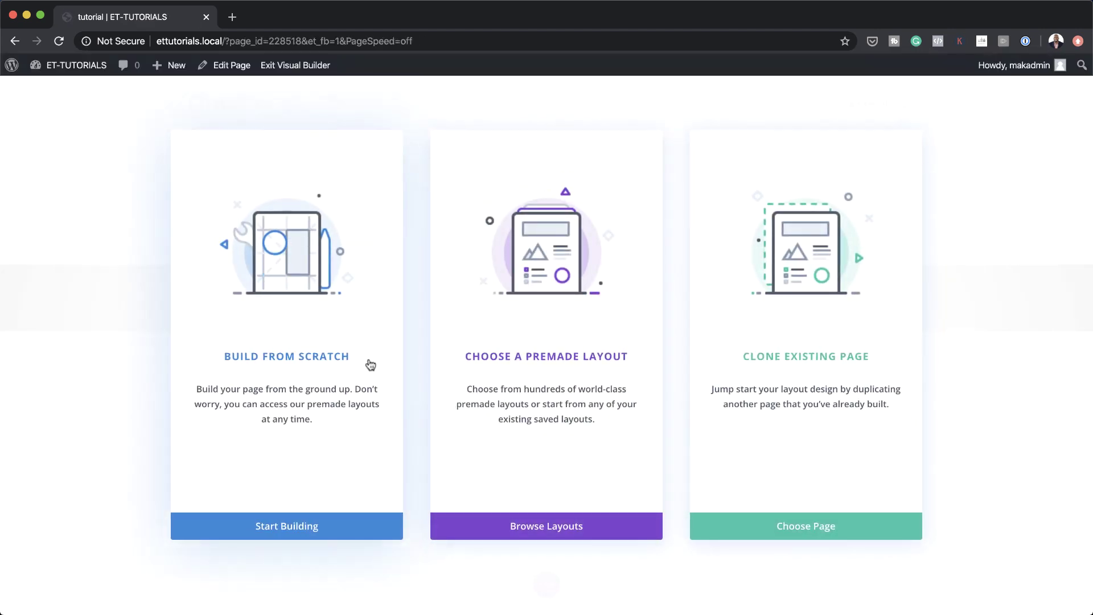
{"action": "left_click", "coordinate": [333, 360]}
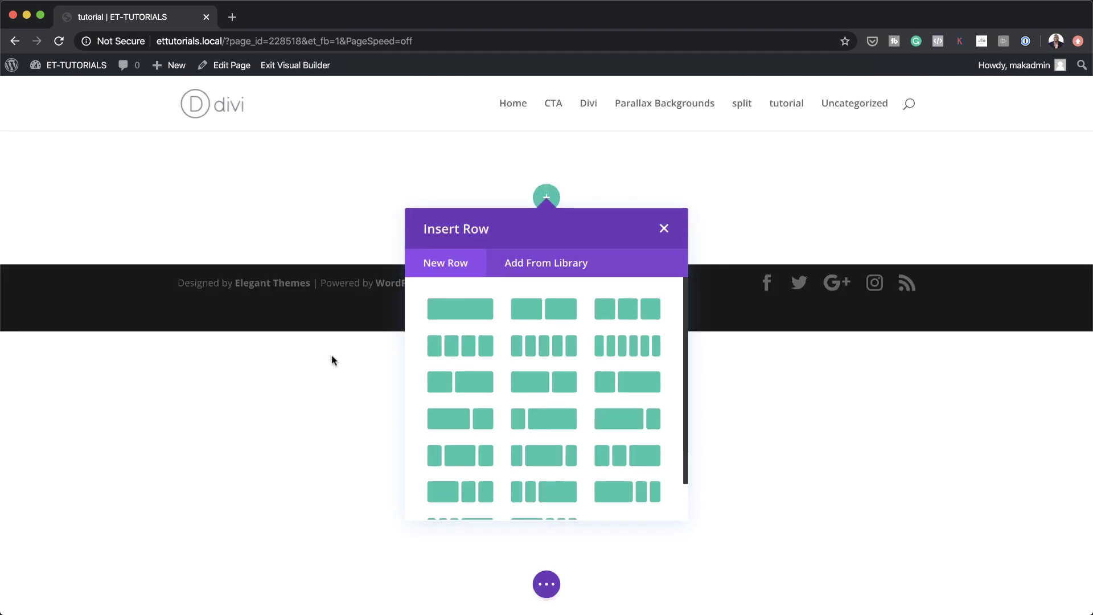
{"action": "left_click", "coordinate": [659, 228]}
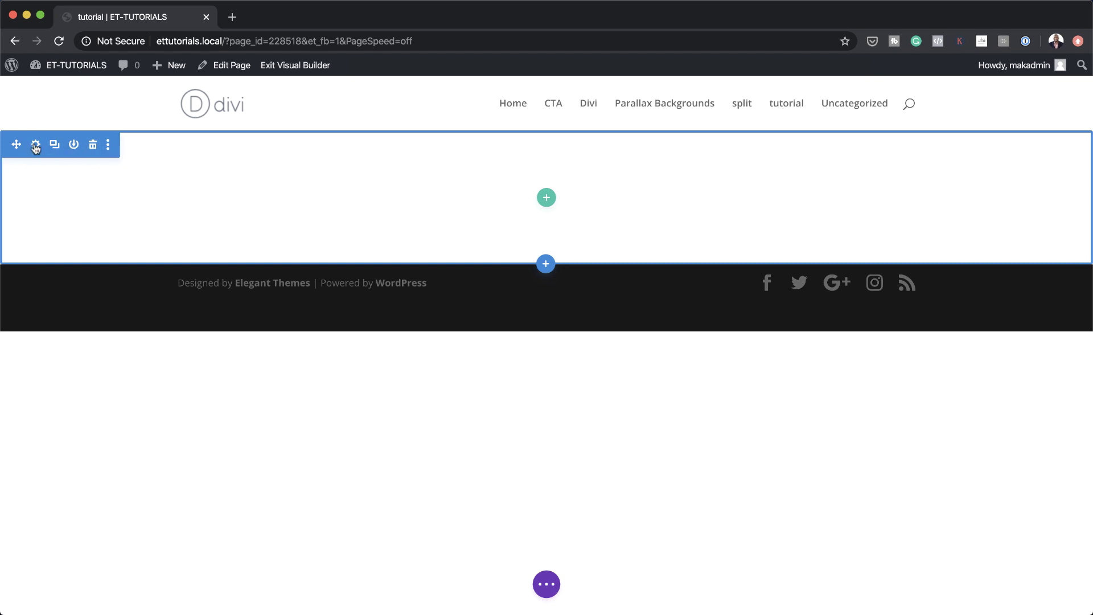
Set the empty section's background color to #121212
{"action": "left_click", "coordinate": [35, 146]}
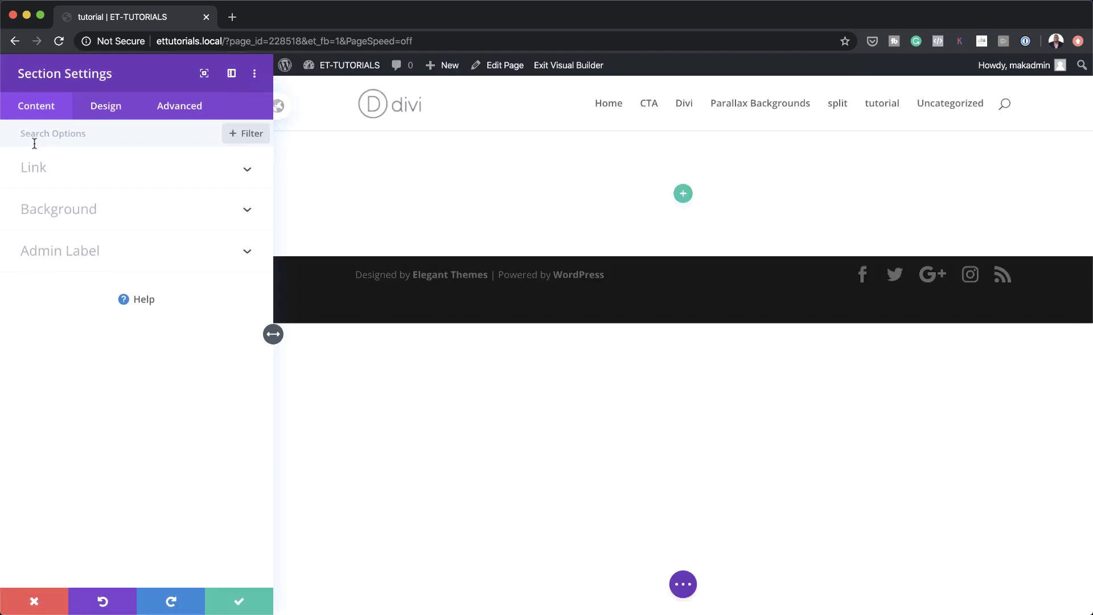
{"action": "left_click", "coordinate": [82, 213]}
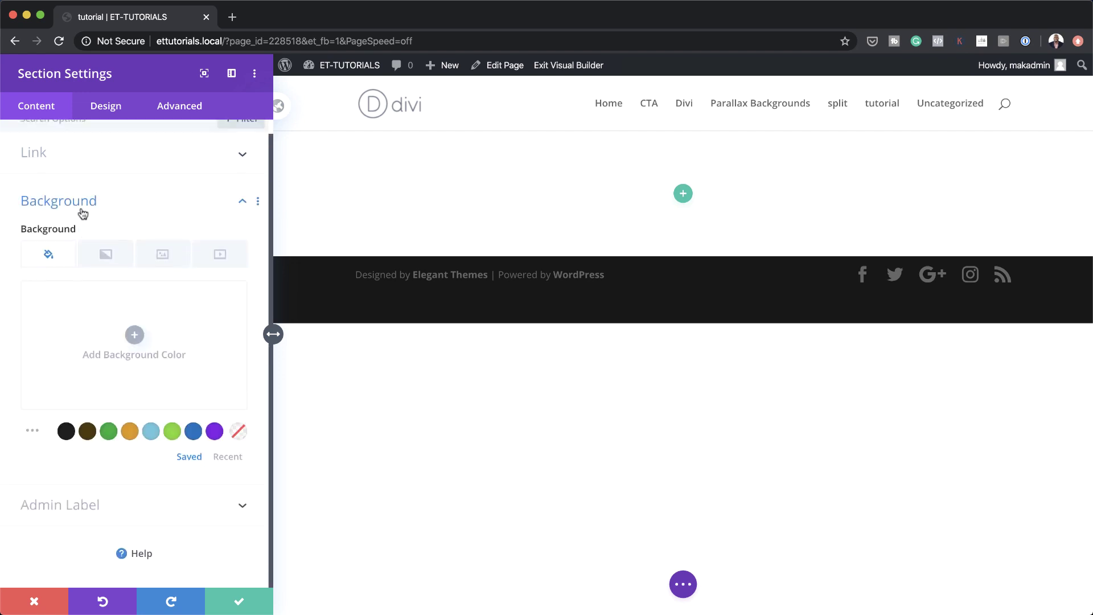
{"action": "left_click", "coordinate": [135, 336]}
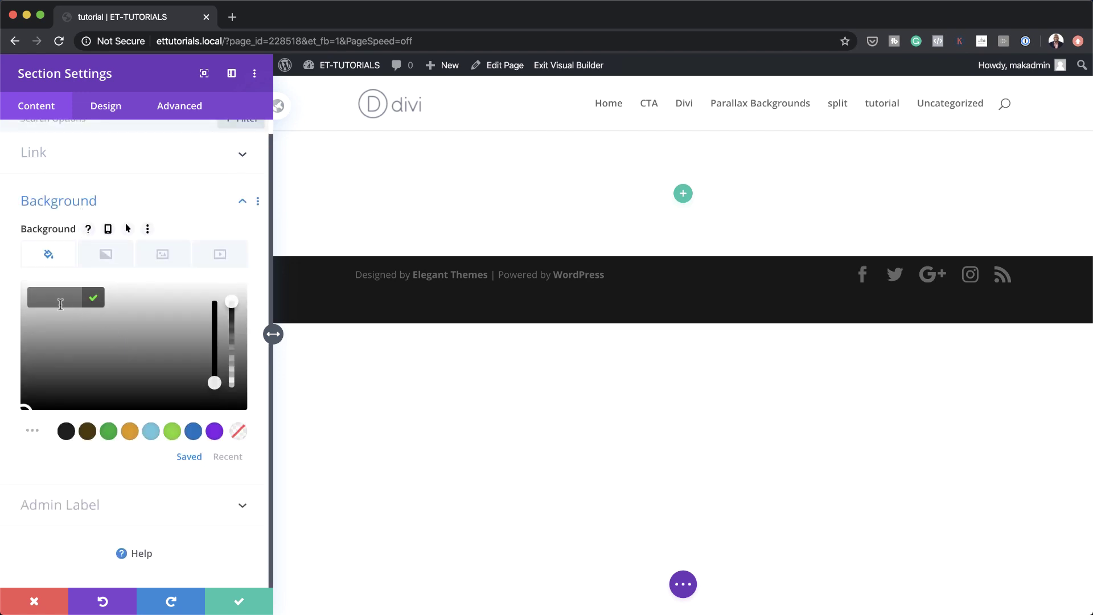
{"action": "type", "text": "#121212"}
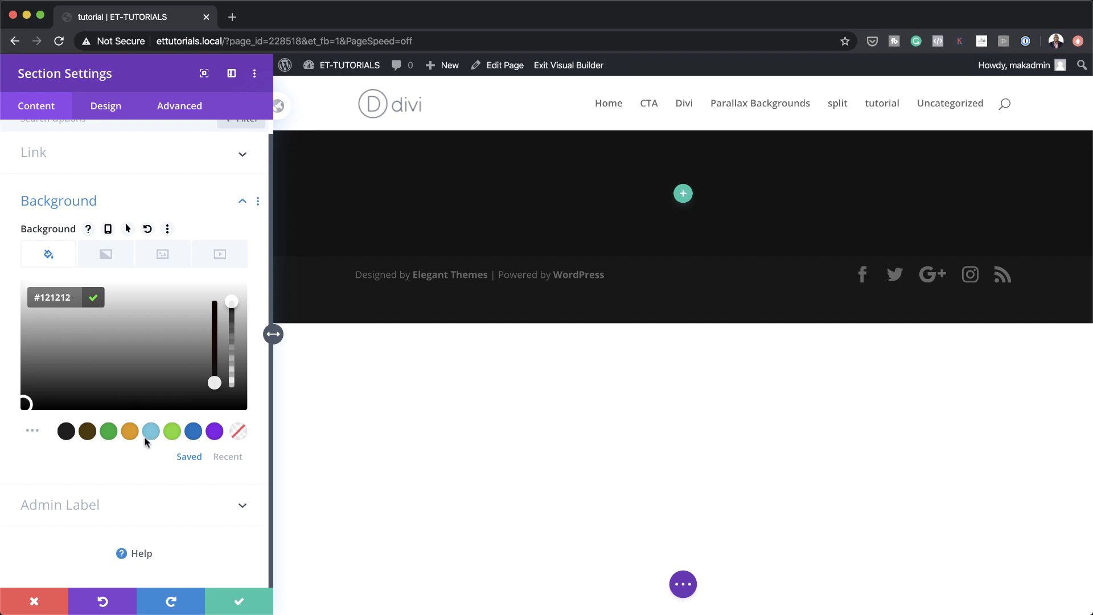
Add the clock image hvac-icon-028.png from the media library as the section's background image
{"action": "left_click", "coordinate": [163, 261]}
{"action": "left_click", "coordinate": [136, 320]}
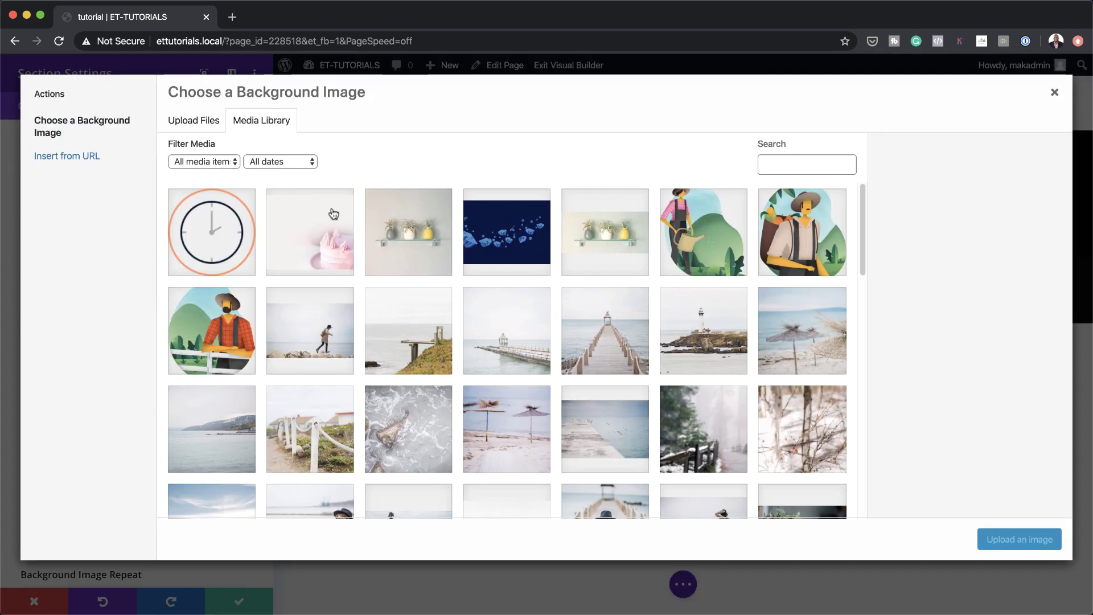
{"action": "left_click", "coordinate": [226, 239]}
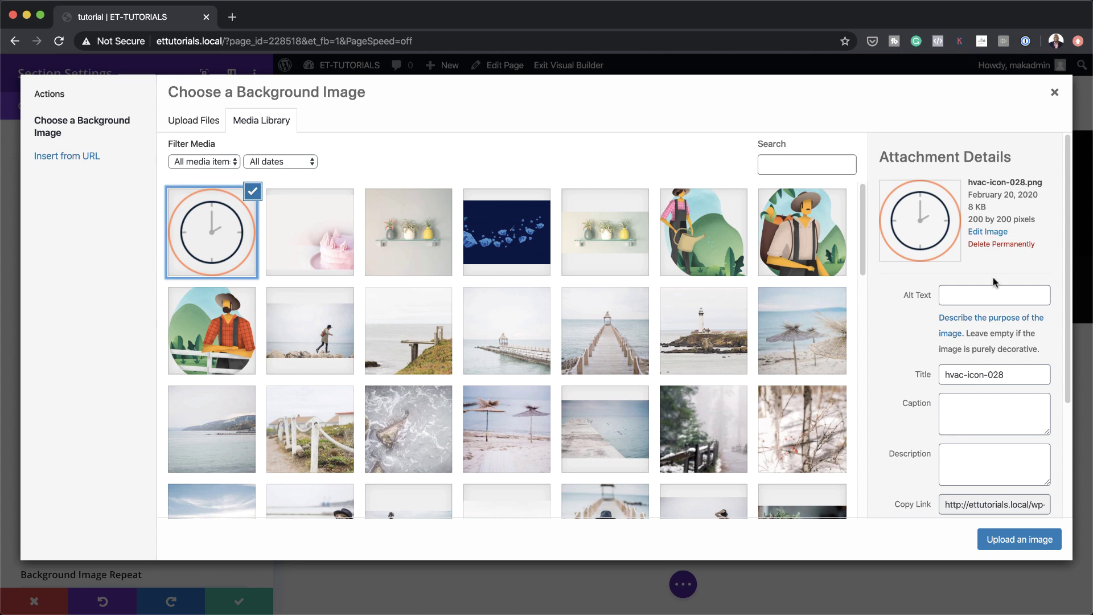
{"action": "left_click", "coordinate": [1019, 540]}
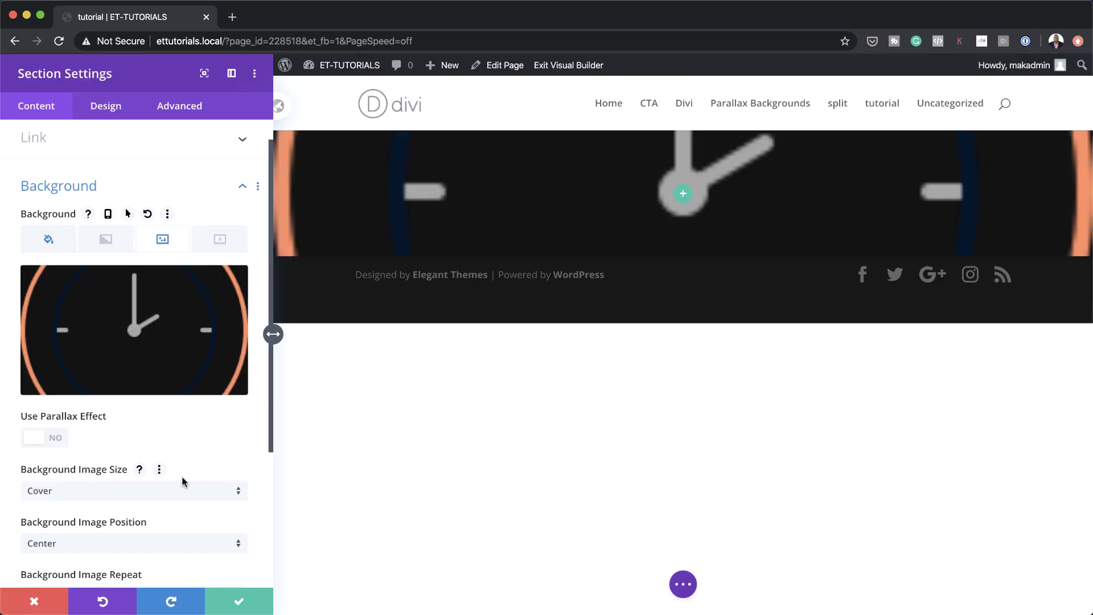
Set the section's background image size to Actual Size and save the section settings
{"action": "scroll", "coordinate": [183, 482], "scroll_direction": "down", "scroll_amount": 1}
{"action": "scroll", "coordinate": [184, 483], "scroll_direction": "down", "scroll_amount": 3}
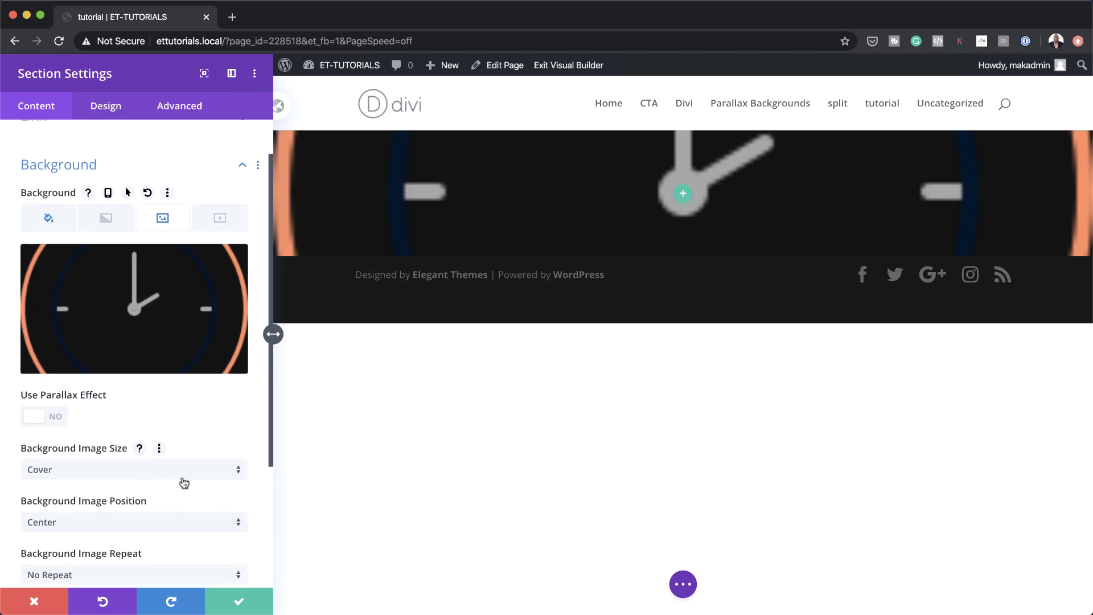
{"action": "scroll", "coordinate": [184, 483], "scroll_direction": "down", "scroll_amount": 4}
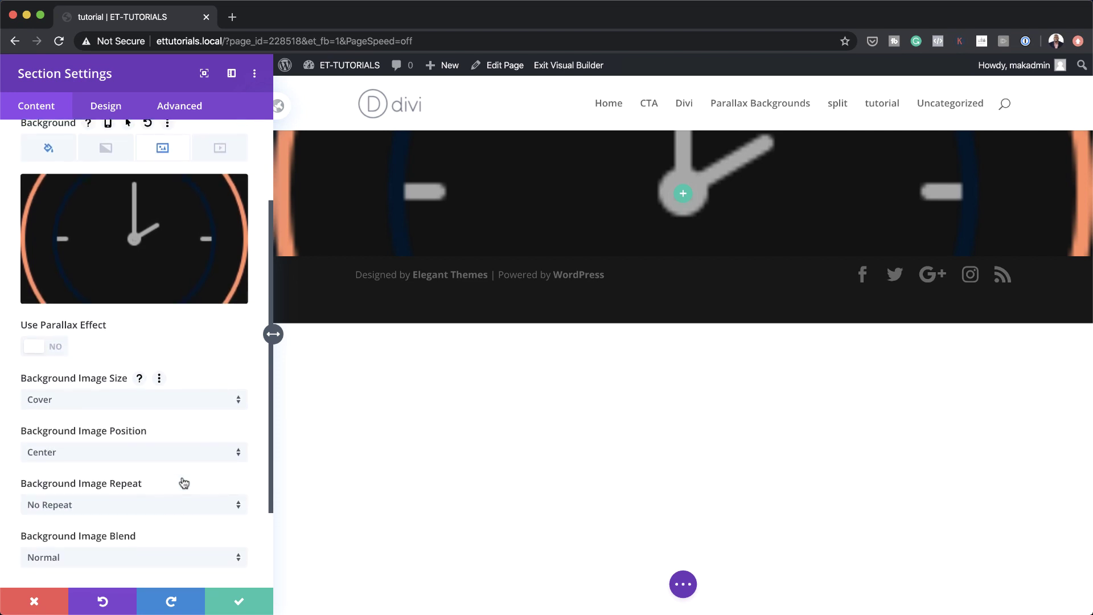
{"action": "scroll", "coordinate": [182, 482], "scroll_direction": "down", "scroll_amount": 1}
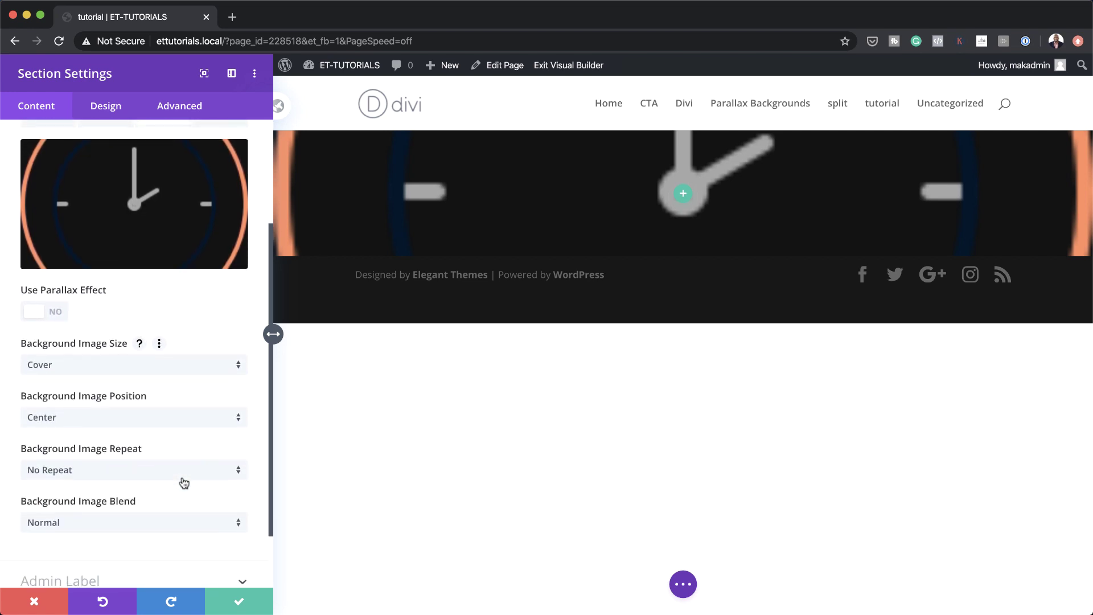
{"action": "left_click", "coordinate": [197, 362]}
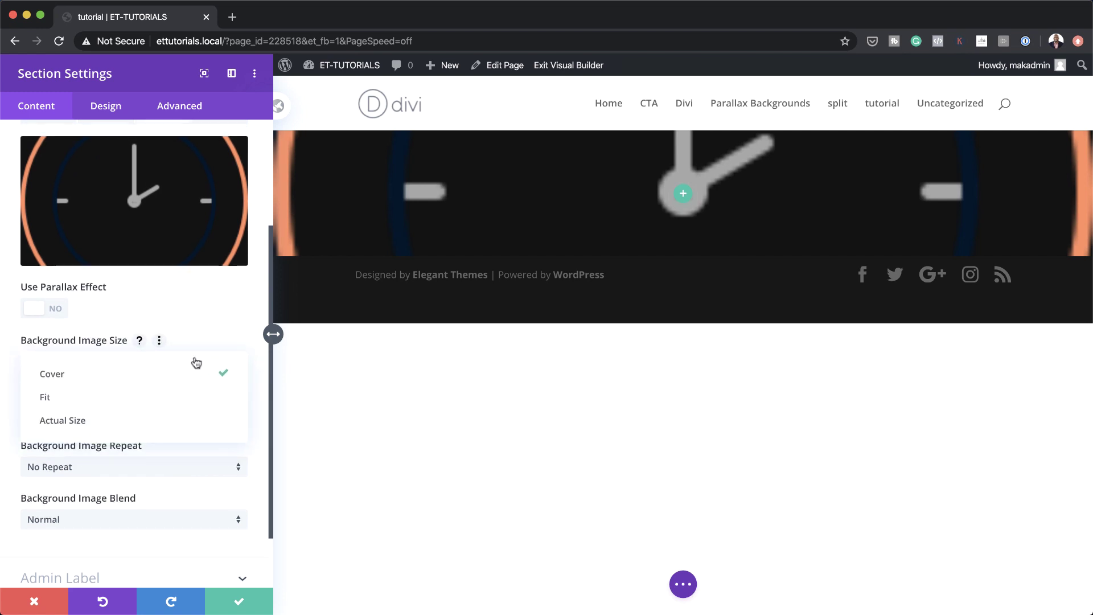
{"action": "left_click", "coordinate": [165, 420]}
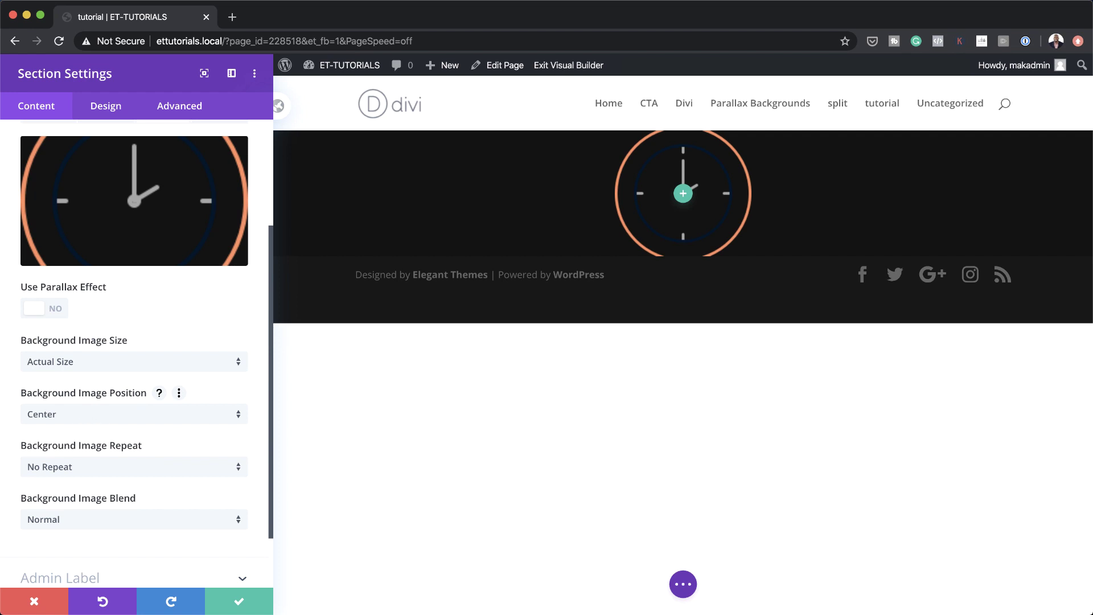
{"action": "left_click", "coordinate": [247, 603]}
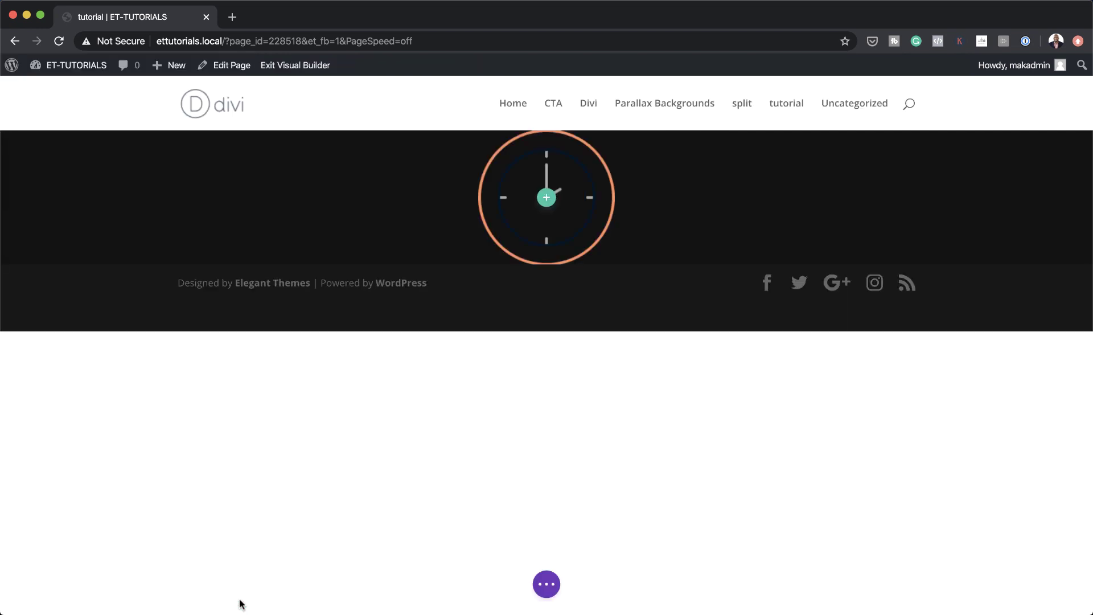
Insert a one-column row with a Text module in the section and replace its placeholder body with "elegant"
{"action": "left_click", "coordinate": [551, 201]}
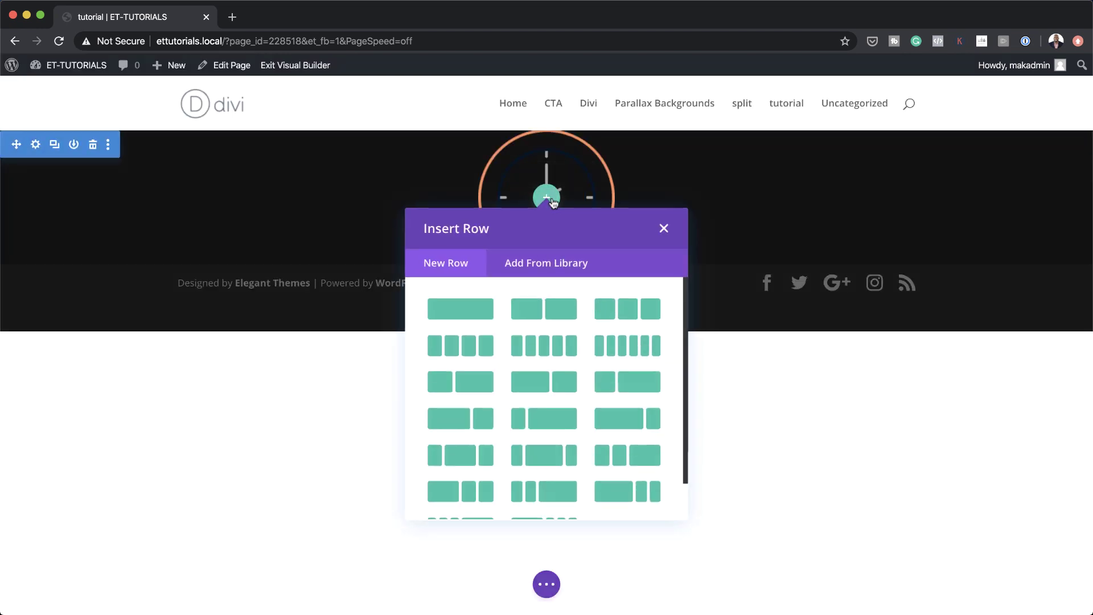
{"action": "left_click", "coordinate": [473, 311]}
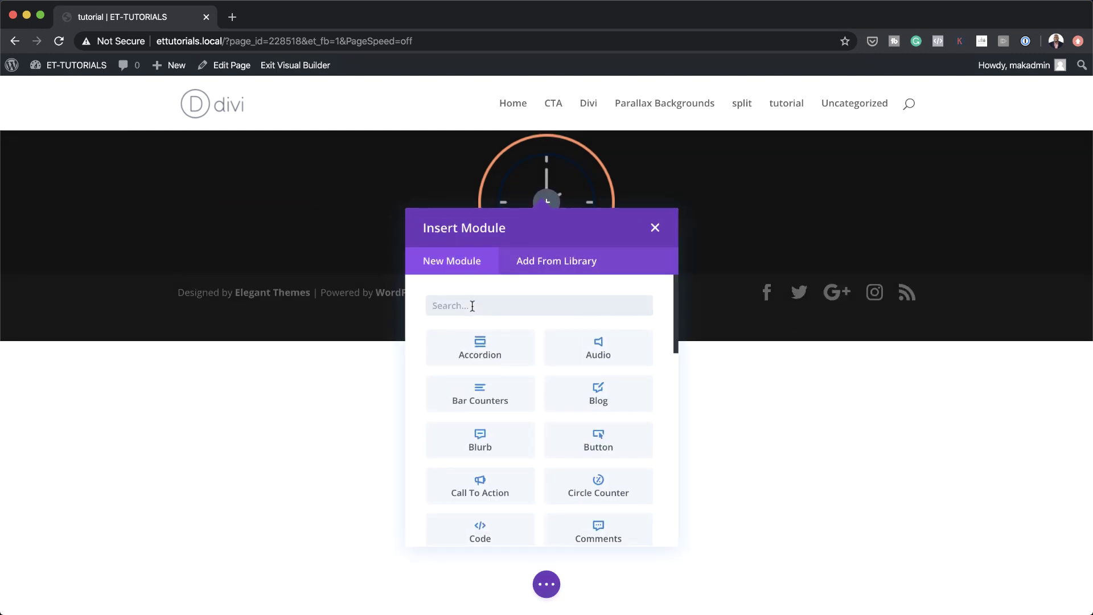
{"action": "type", "text": "text"}
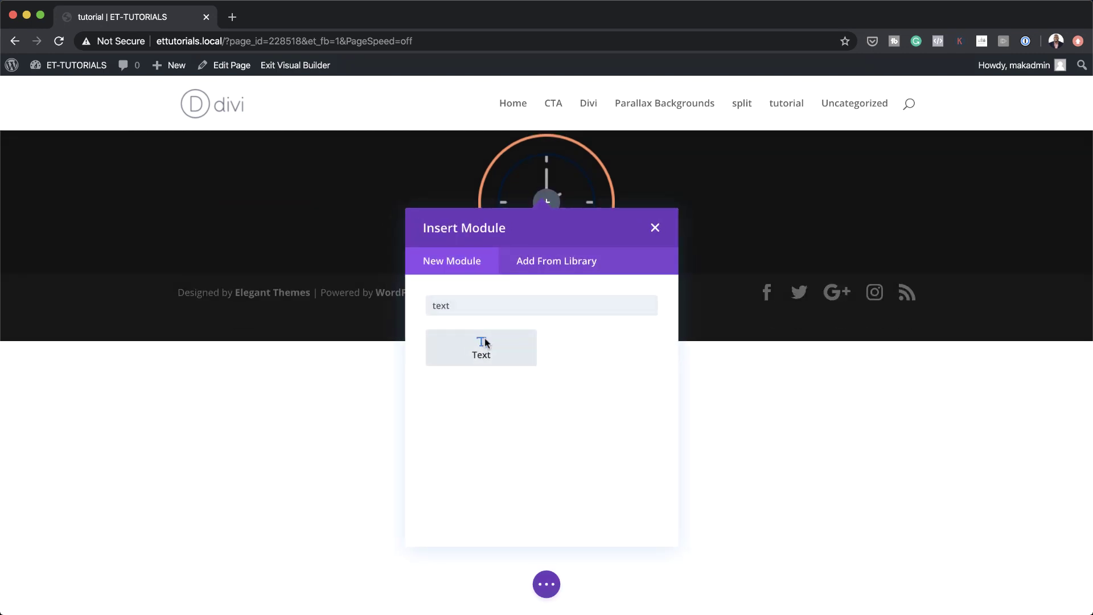
{"action": "left_click", "coordinate": [485, 344]}
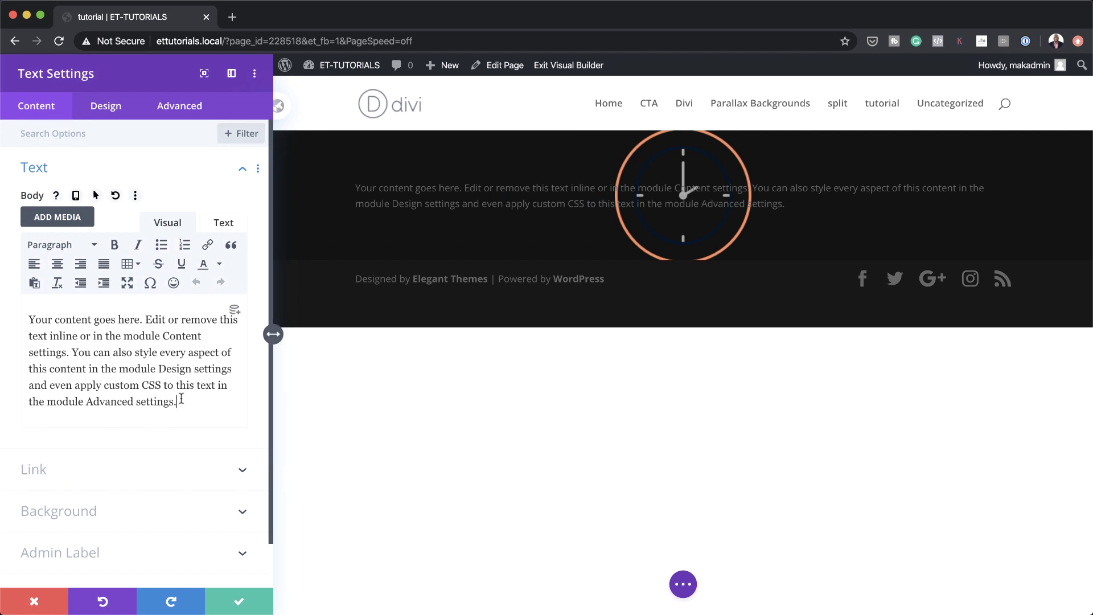
{"action": "left_click_drag", "start_coordinate": [181, 400], "coordinate": [1, 258]}
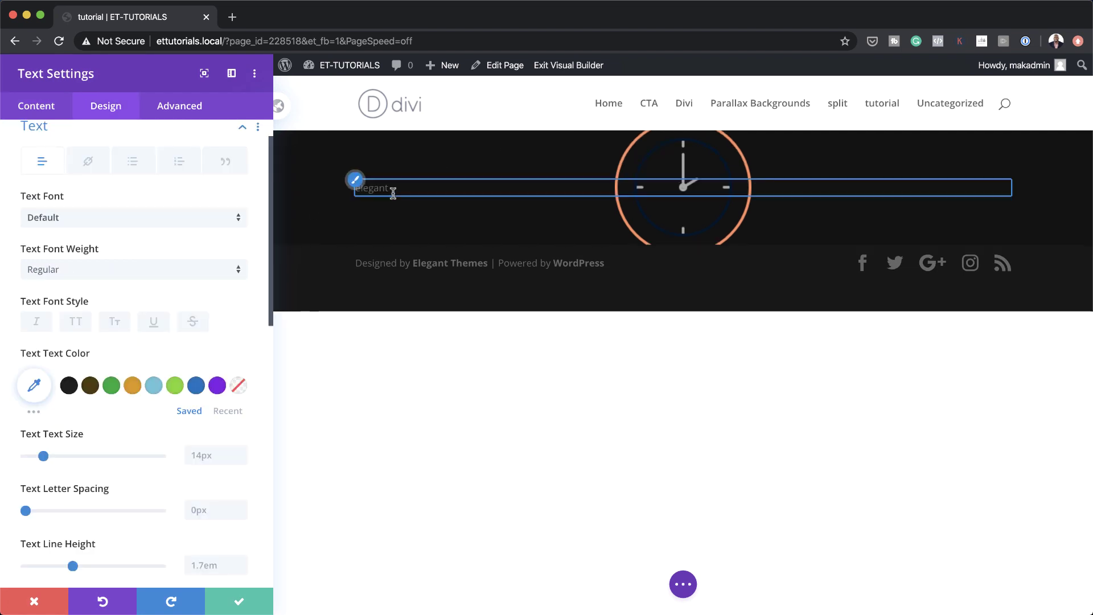
Set the text module's font to Space Mono
{"action": "left_click", "coordinate": [181, 222]}
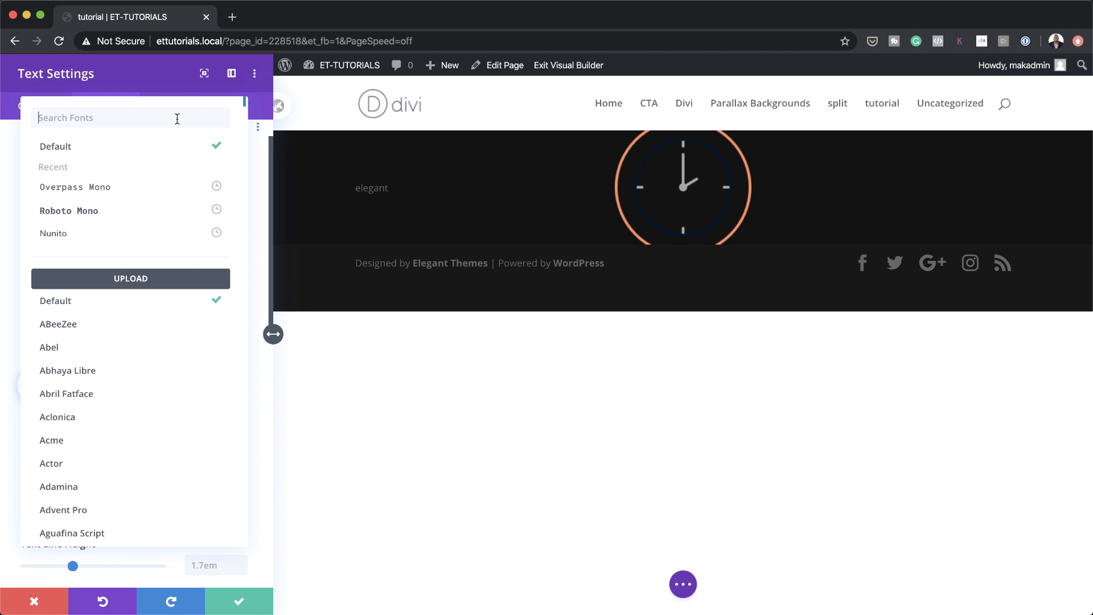
{"action": "type", "text": "mono"}
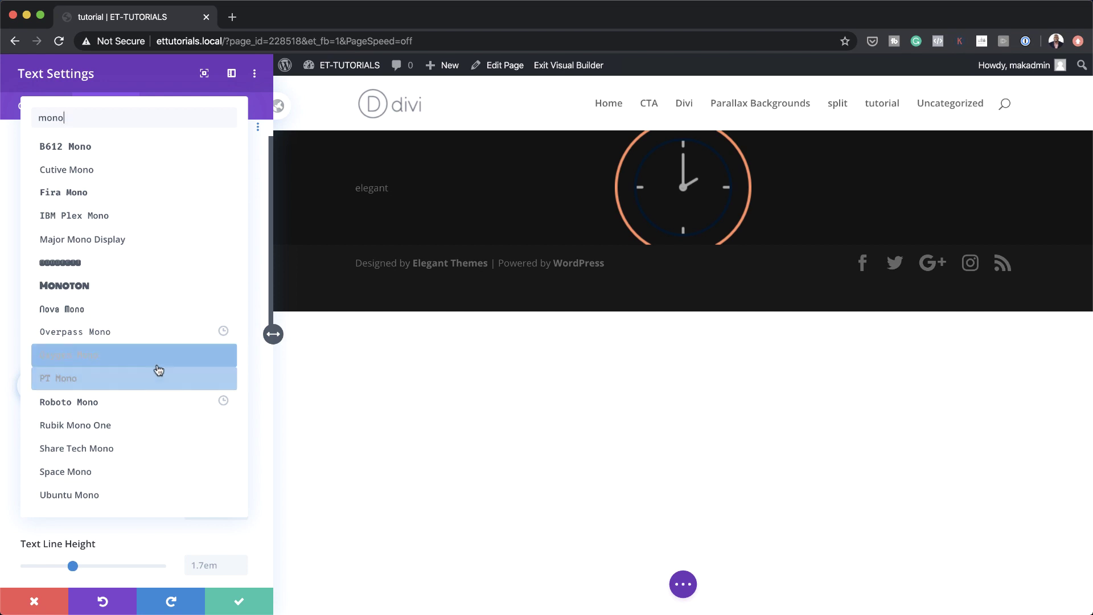
{"action": "left_click", "coordinate": [157, 475]}
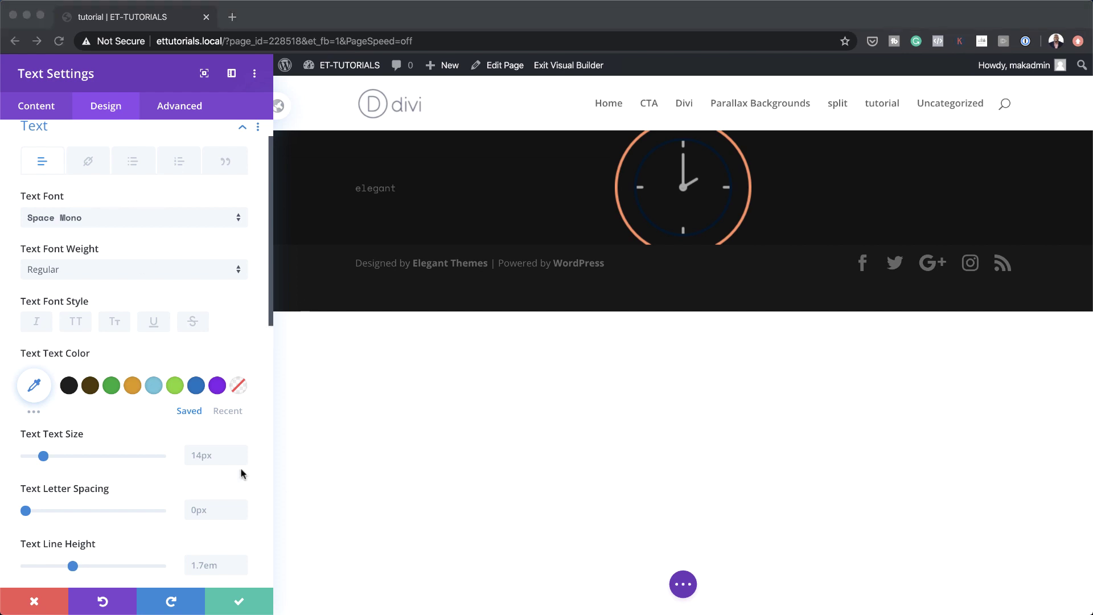
Set the module's text size to 5vw and its letter spacing to 1.3em
{"action": "left_click", "coordinate": [210, 455]}
{"action": "type", "text": "5vw"}
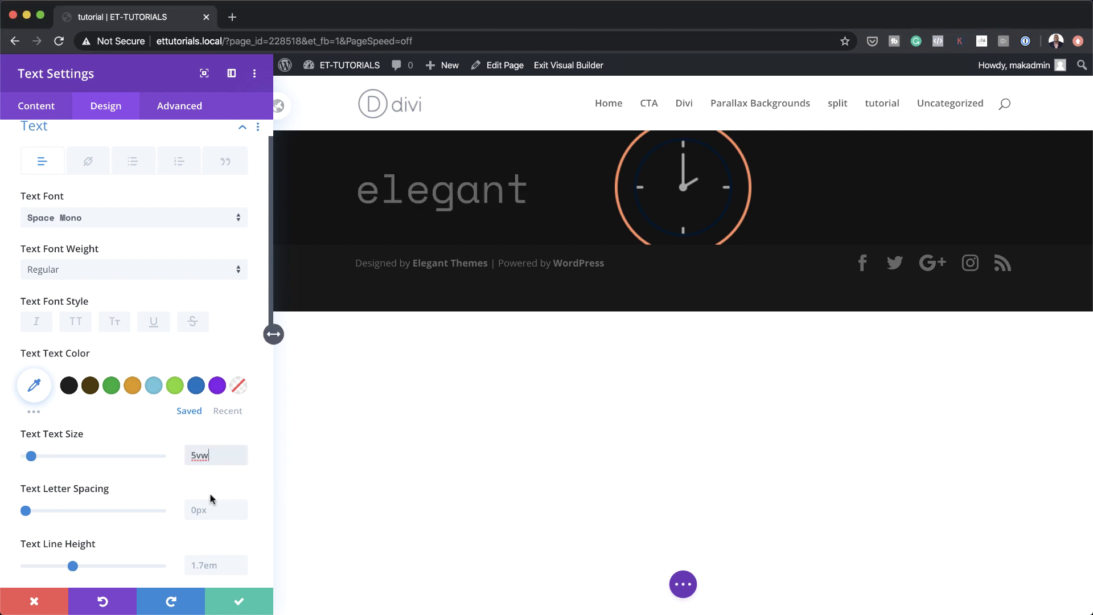
{"action": "scroll", "coordinate": [240, 500], "scroll_direction": "down", "scroll_amount": 2}
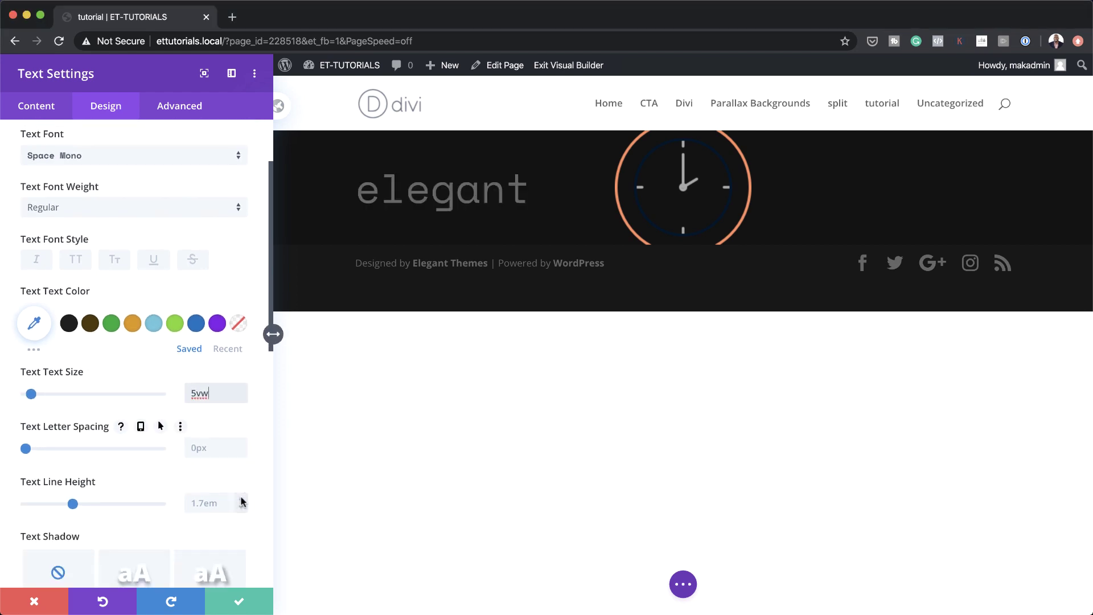
{"action": "left_click", "coordinate": [202, 449]}
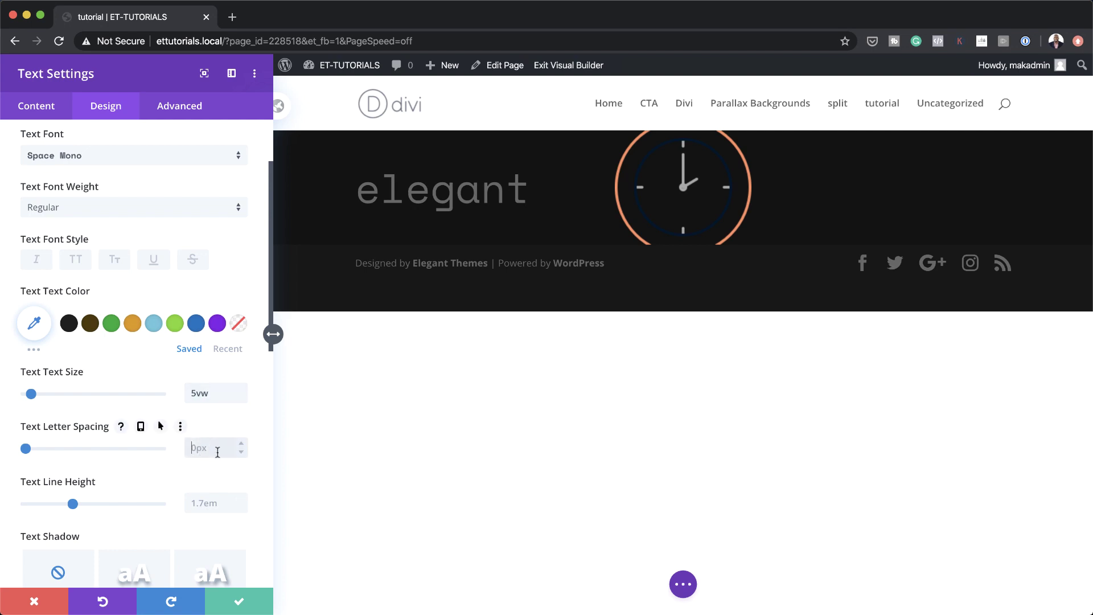
{"action": "type", "text": "1.3em"}
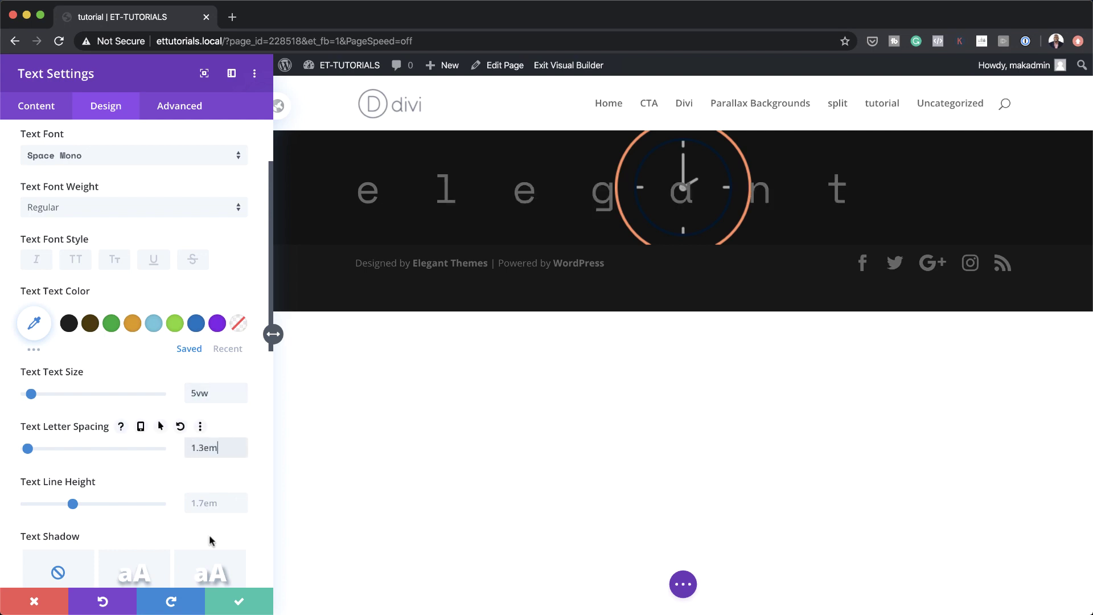
Set the module's text line height to 1em
{"action": "left_click", "coordinate": [216, 503]}
{"action": "key", "text": "super+a"}
{"action": "type", "text": "1em"}
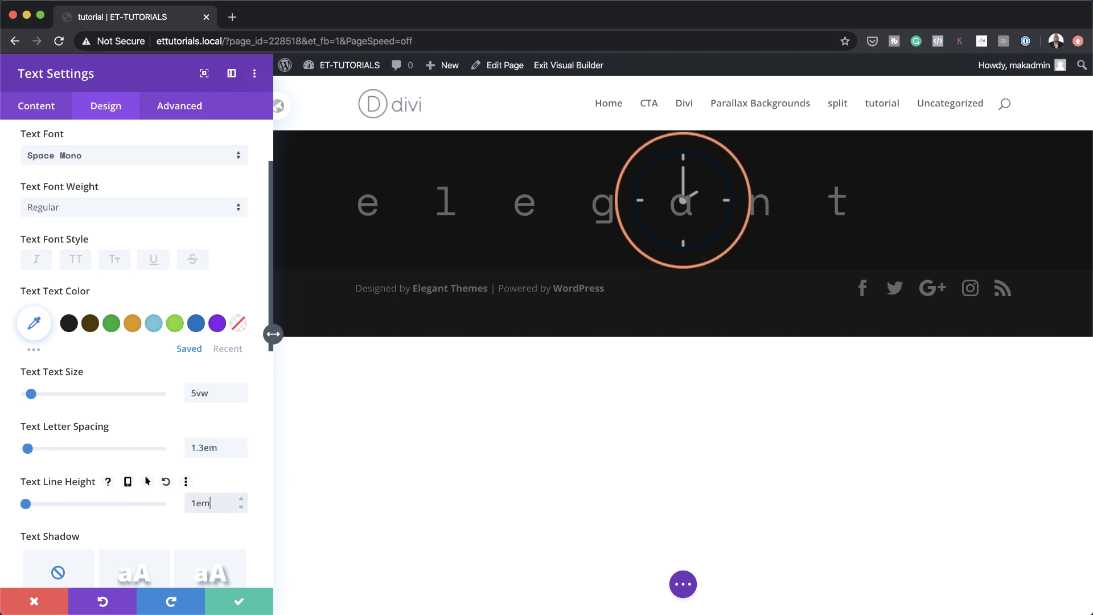
Center-align the text in the text module
{"action": "scroll", "coordinate": [187, 397], "scroll_direction": "down", "scroll_amount": 1}
{"action": "scroll", "coordinate": [188, 397], "scroll_direction": "down", "scroll_amount": 5}
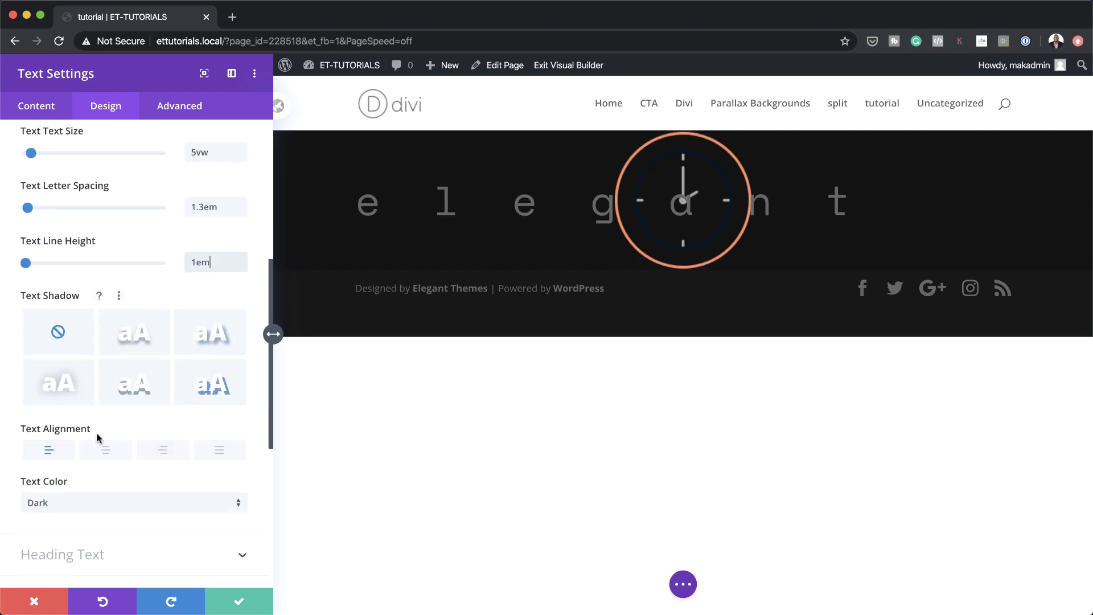
{"action": "left_click", "coordinate": [105, 451]}
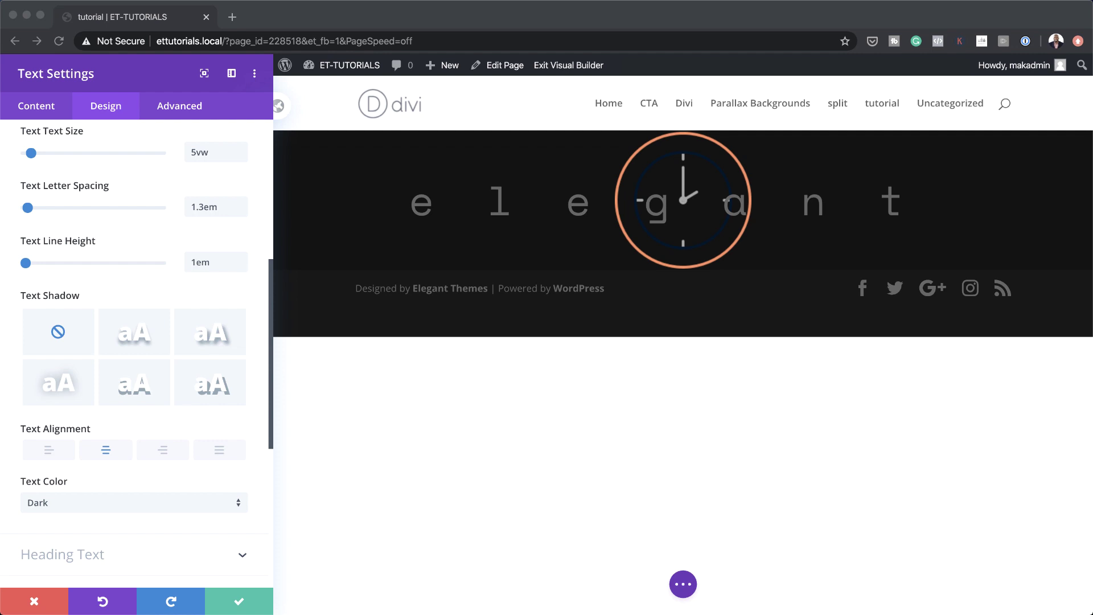
Set the text module's top and bottom padding to 2em and its bottom margin to 0px
{"action": "scroll", "coordinate": [199, 429], "scroll_direction": "down", "scroll_amount": 6}
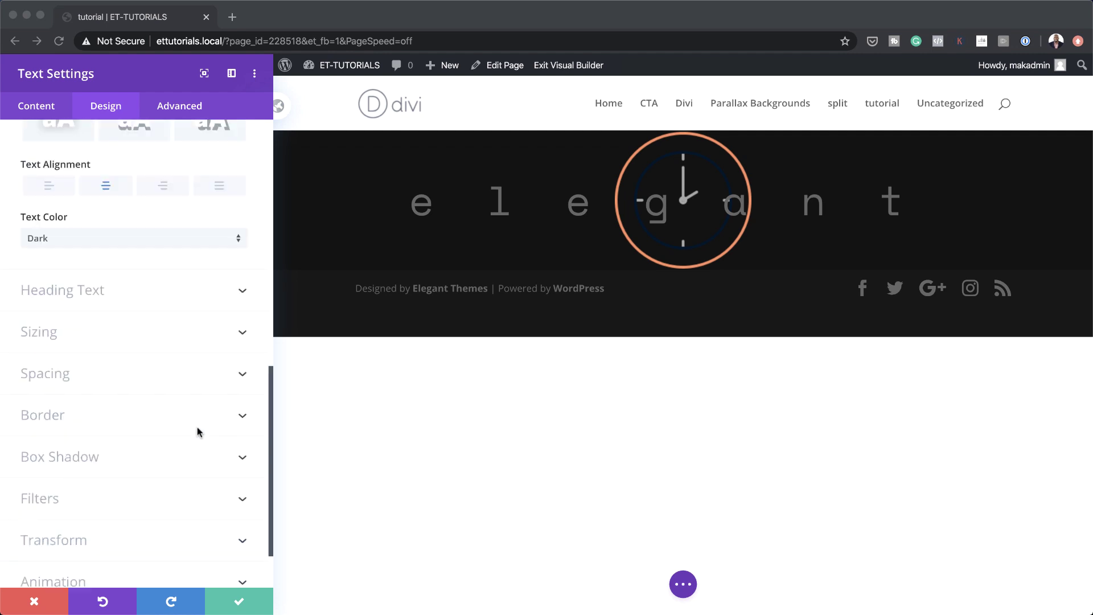
{"action": "left_click", "coordinate": [54, 297]}
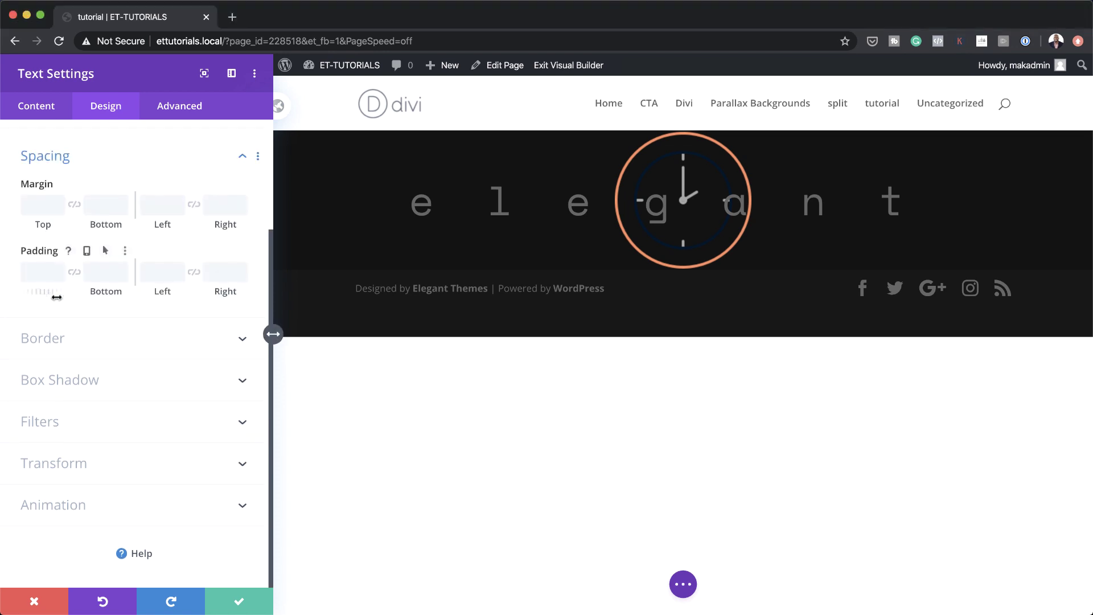
{"action": "left_click", "coordinate": [38, 271]}
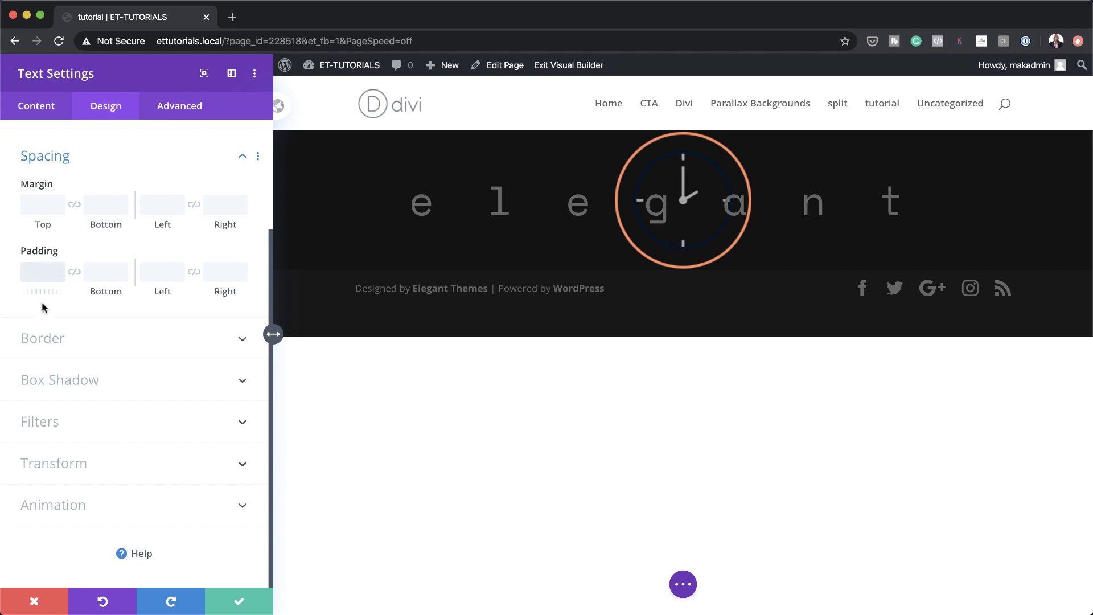
{"action": "type", "text": "2em"}
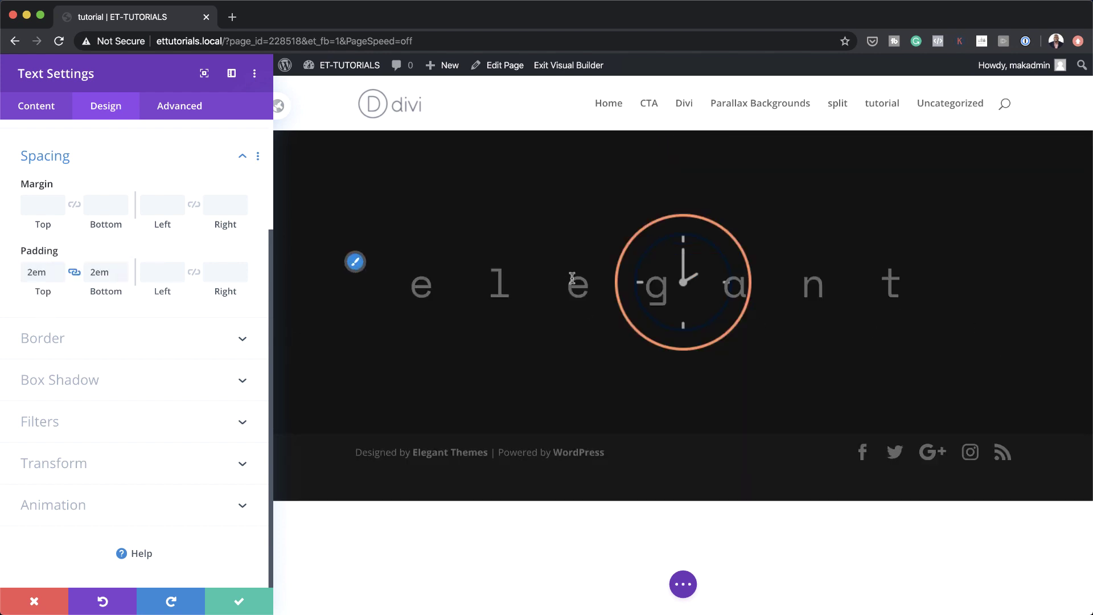
{"action": "left_click", "coordinate": [101, 205]}
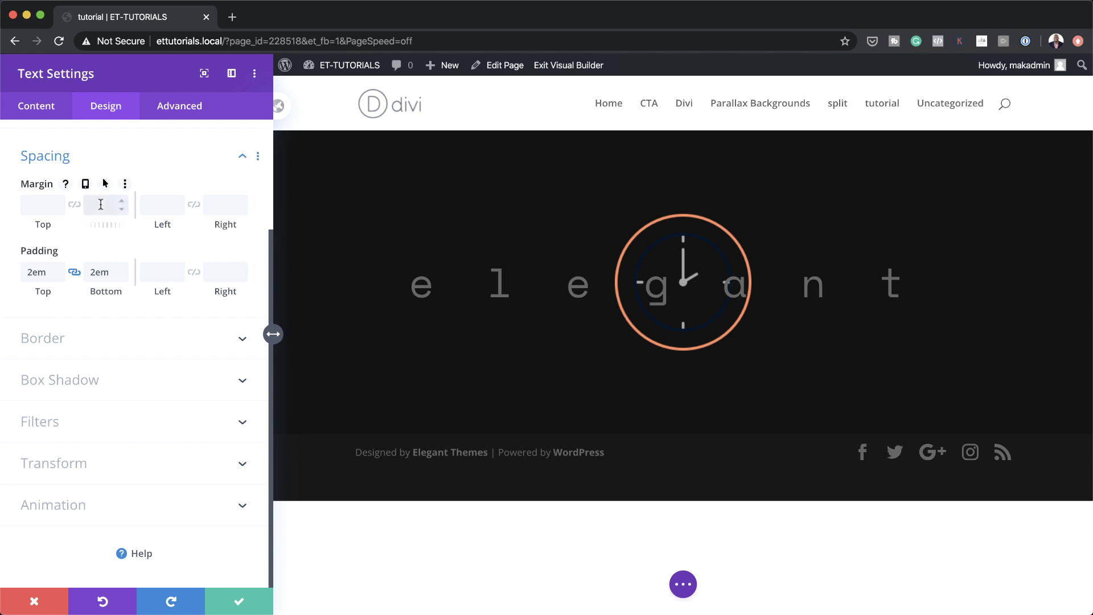
{"action": "type", "text": "0px"}
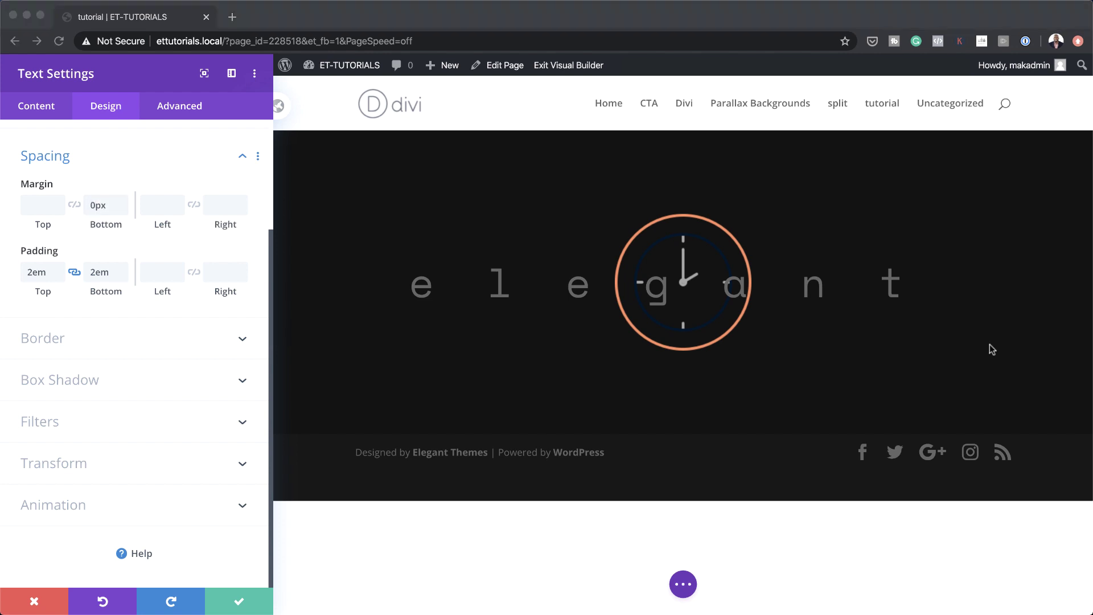
Set the text module's left padding to 1.3em
{"action": "left_click", "coordinate": [157, 274]}
{"action": "type", "text": "1.3em"}
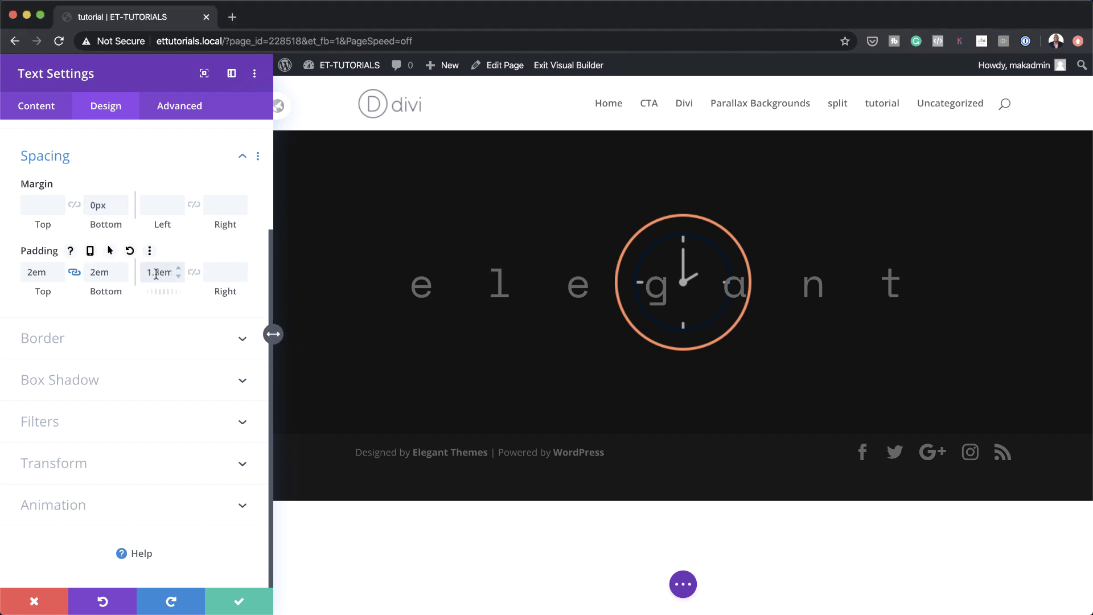
{"action": "left_click", "coordinate": [164, 306]}
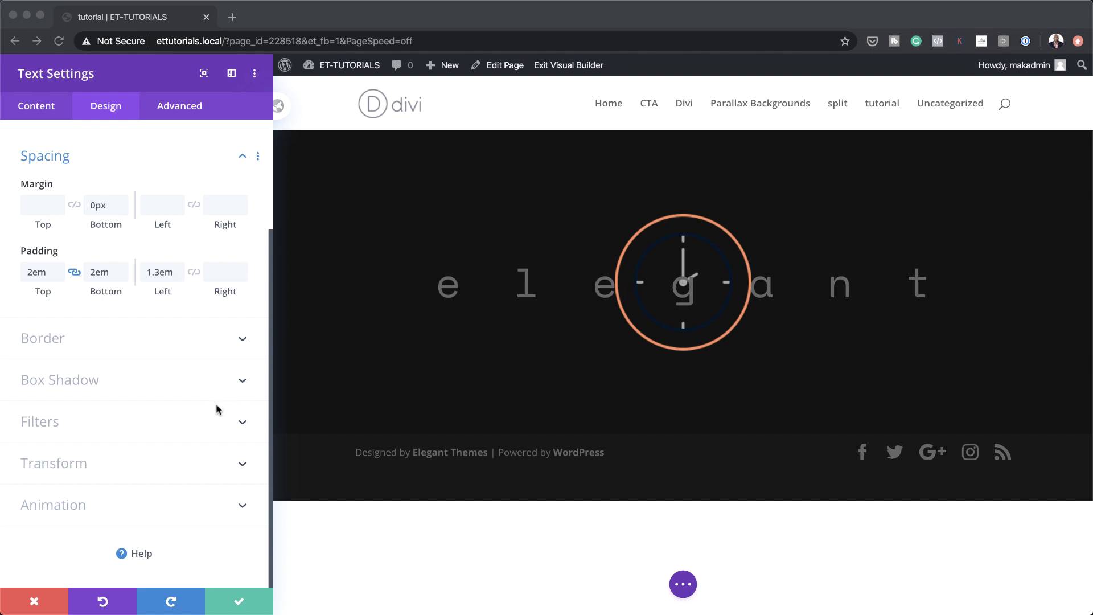
Set the module's text color to rgba(248,142,96,0.54) and save the text settings
{"action": "scroll", "coordinate": [217, 410], "scroll_direction": "up", "scroll_amount": 5}
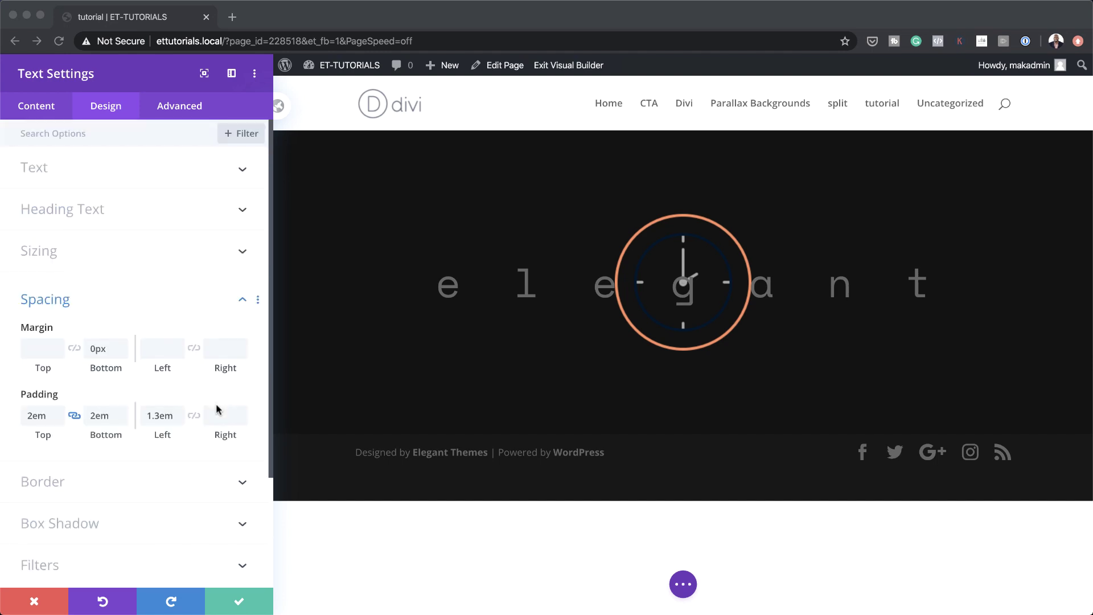
{"action": "left_click", "coordinate": [198, 175]}
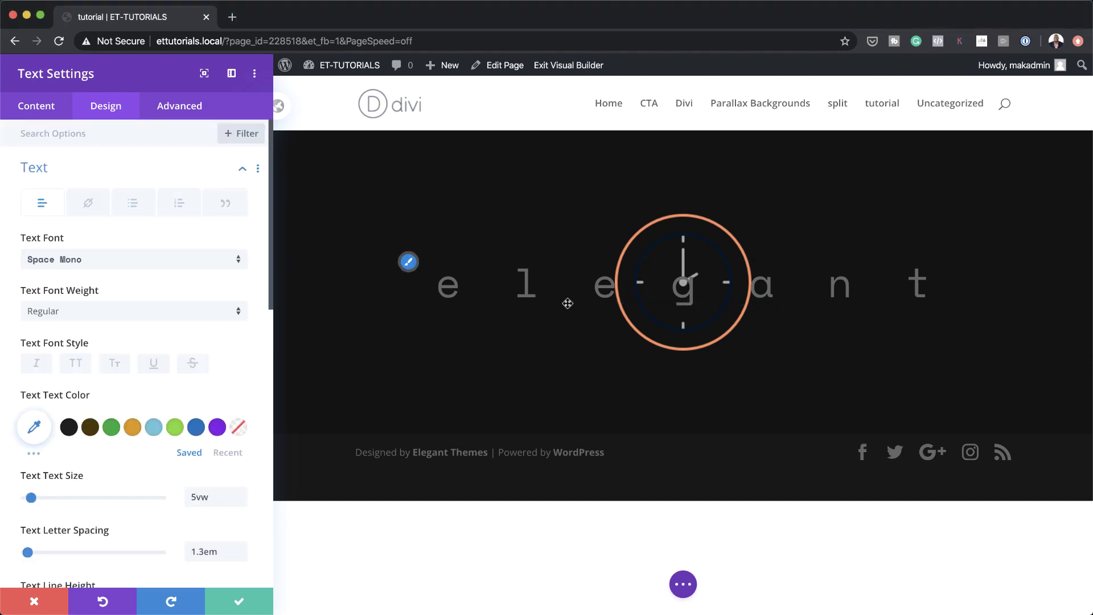
{"action": "left_click", "coordinate": [23, 426]}
{"action": "left_click_drag", "start_coordinate": [231, 433], "coordinate": [231, 446]}
{"action": "left_click_drag", "start_coordinate": [57, 430], "coordinate": [95, 429]}
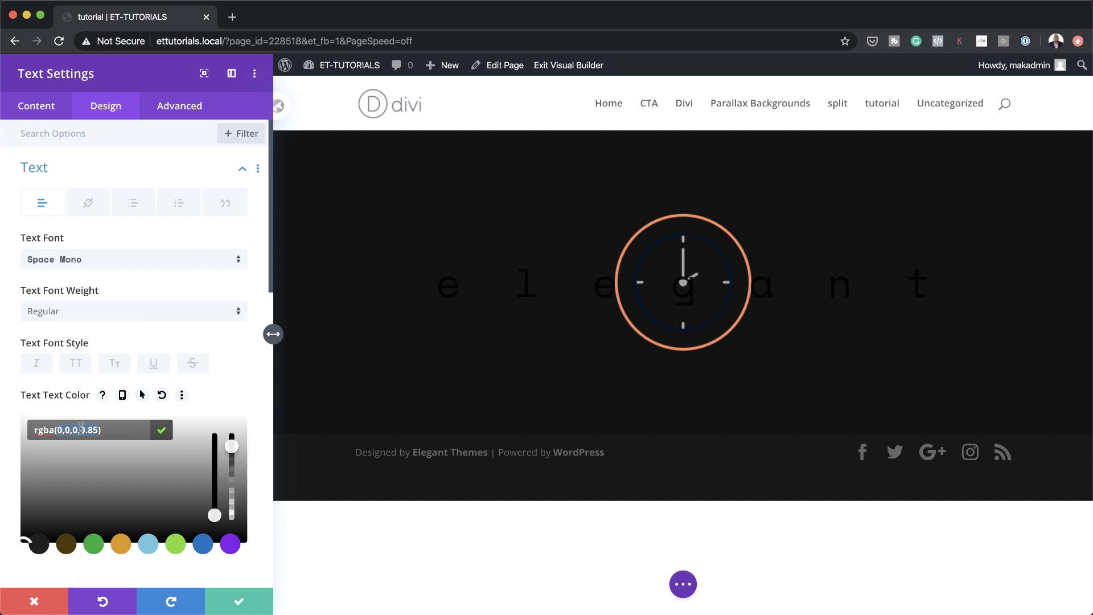
{"action": "type", "text": "248,142,96,0.54"}
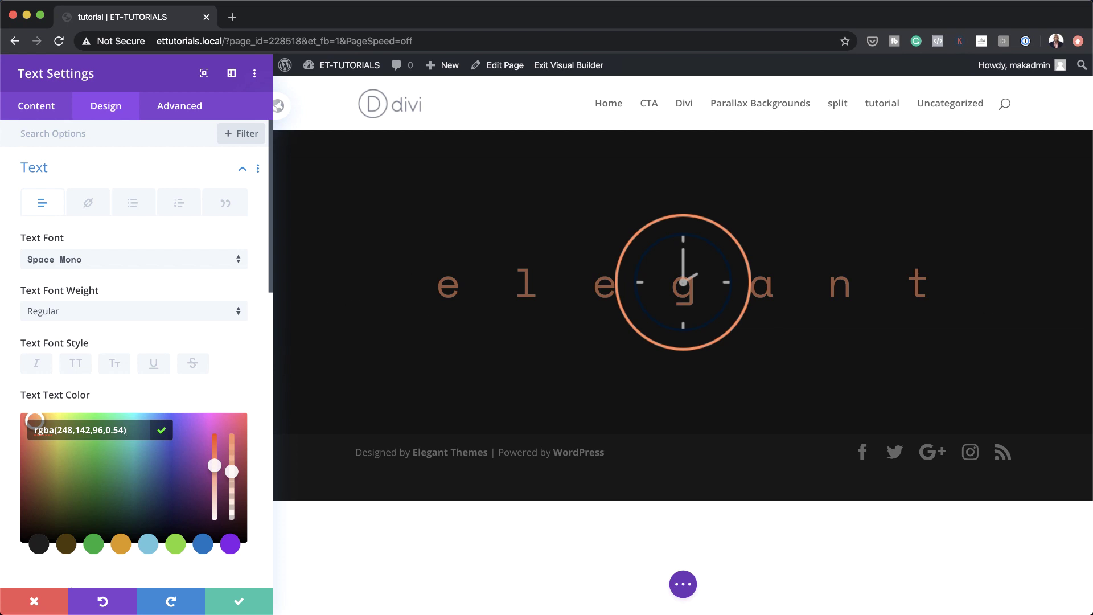
{"action": "left_click", "coordinate": [242, 601]}
Set the row's width and max width to 100% and save the row settings
{"action": "mouse_move", "coordinate": [454, 237]}
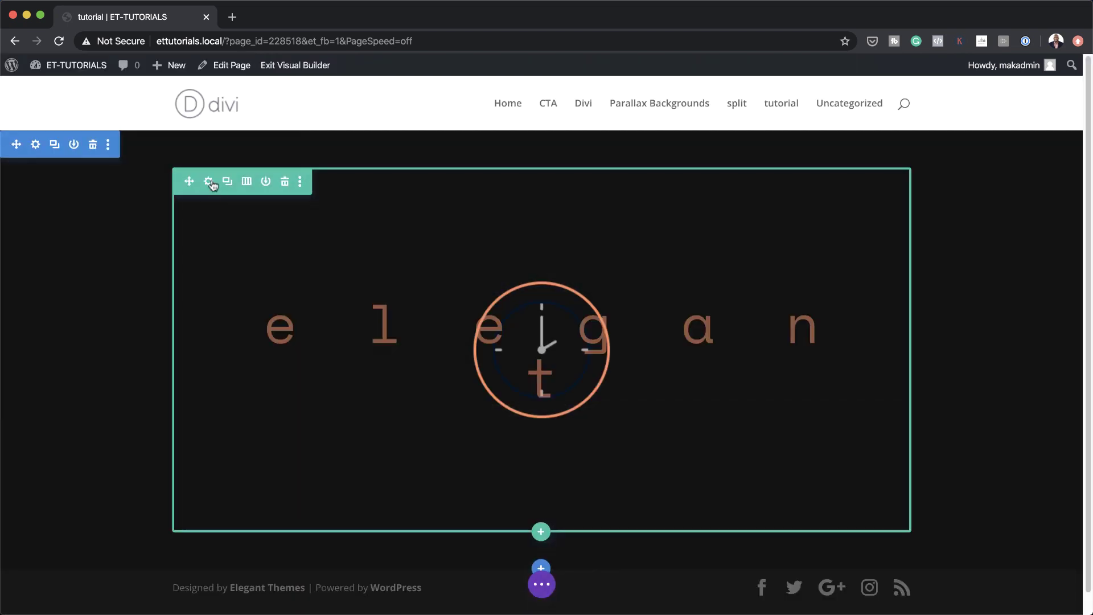
{"action": "left_click", "coordinate": [209, 182]}
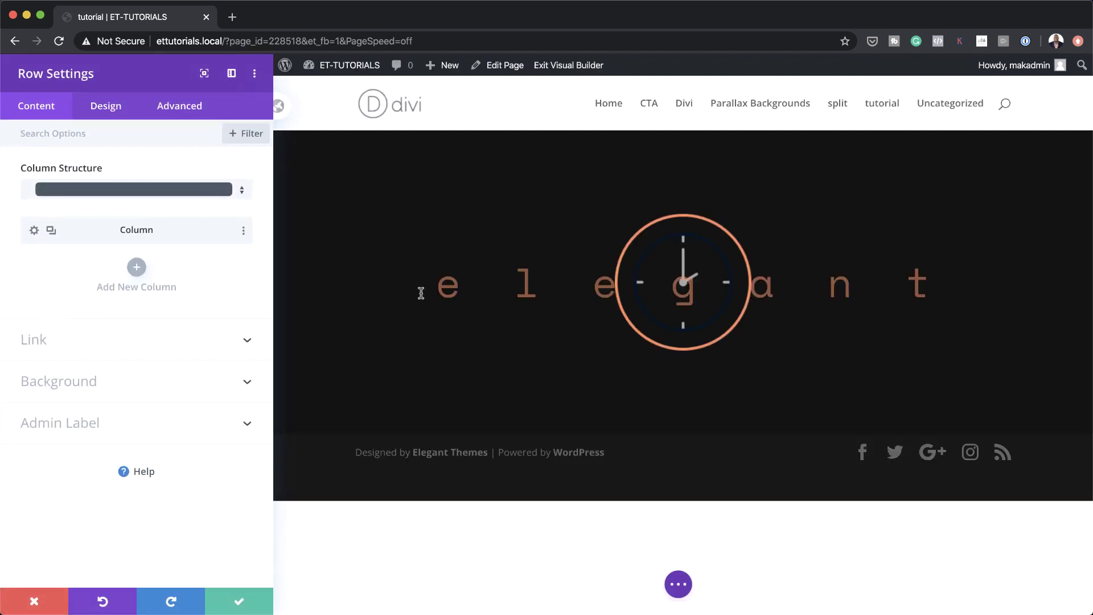
{"action": "left_click", "coordinate": [120, 113]}
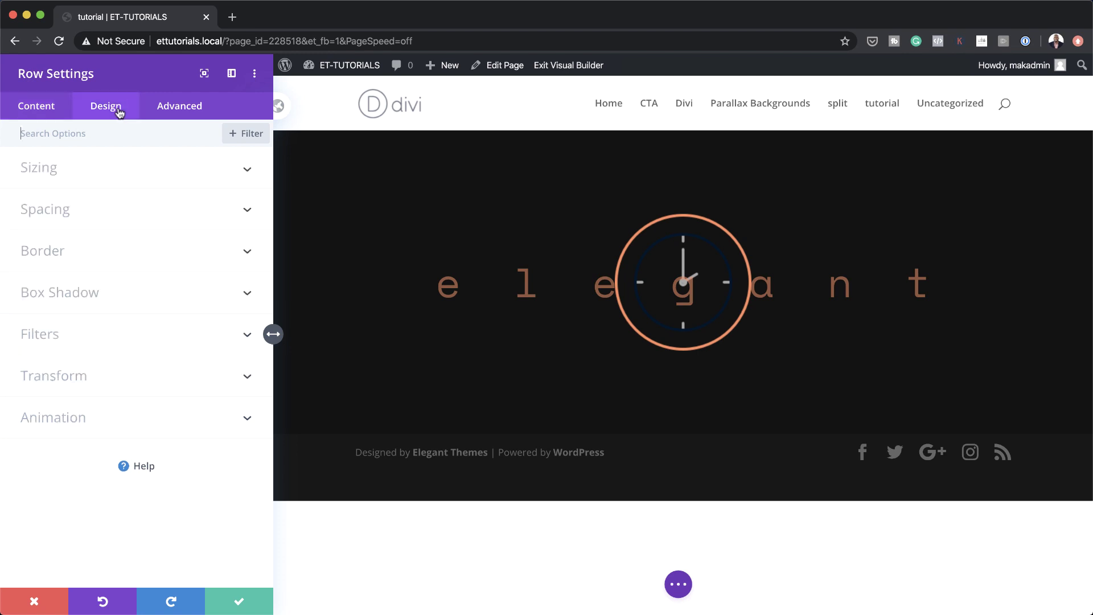
{"action": "left_click", "coordinate": [75, 178]}
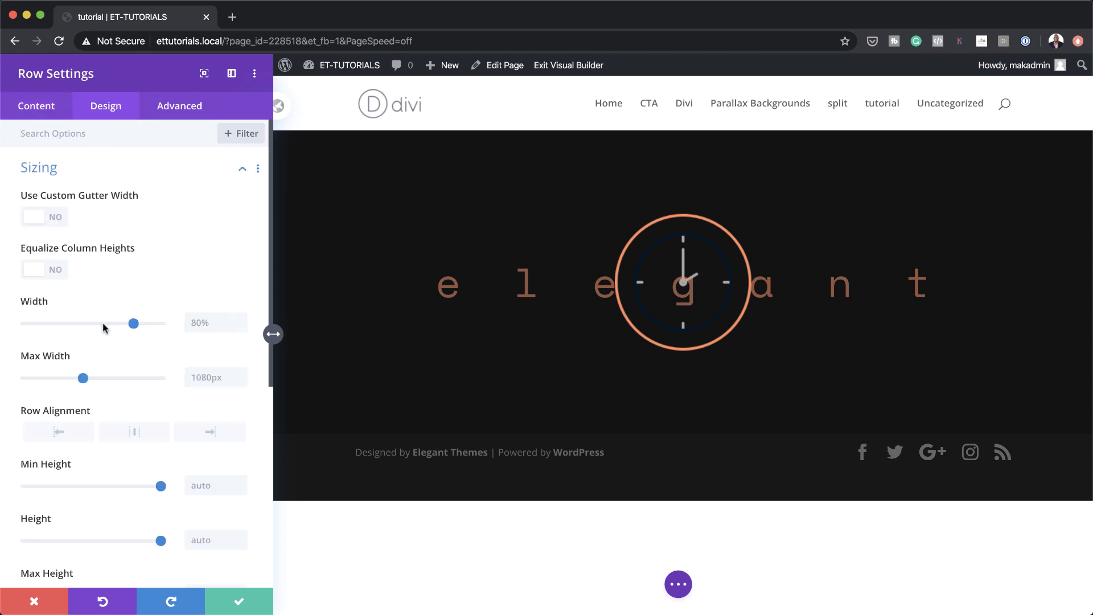
{"action": "left_click_drag", "start_coordinate": [133, 323], "coordinate": [185, 326]}
{"action": "double_click", "coordinate": [220, 320]}
{"action": "triple_click", "coordinate": [220, 321]}
{"action": "key", "text": "ctrl+c"}
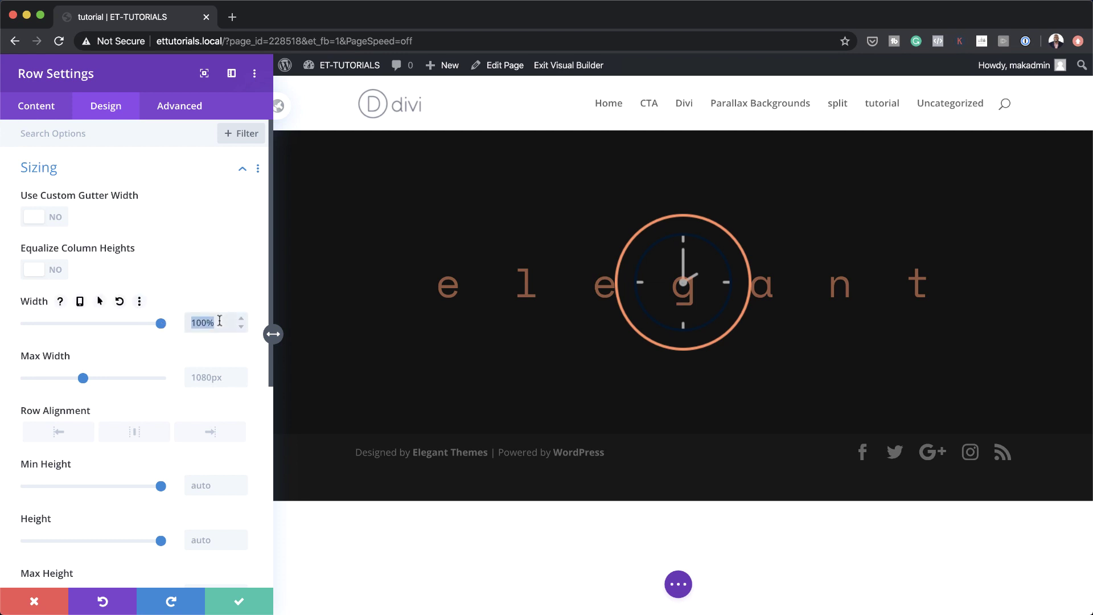
{"action": "left_click", "coordinate": [208, 377]}
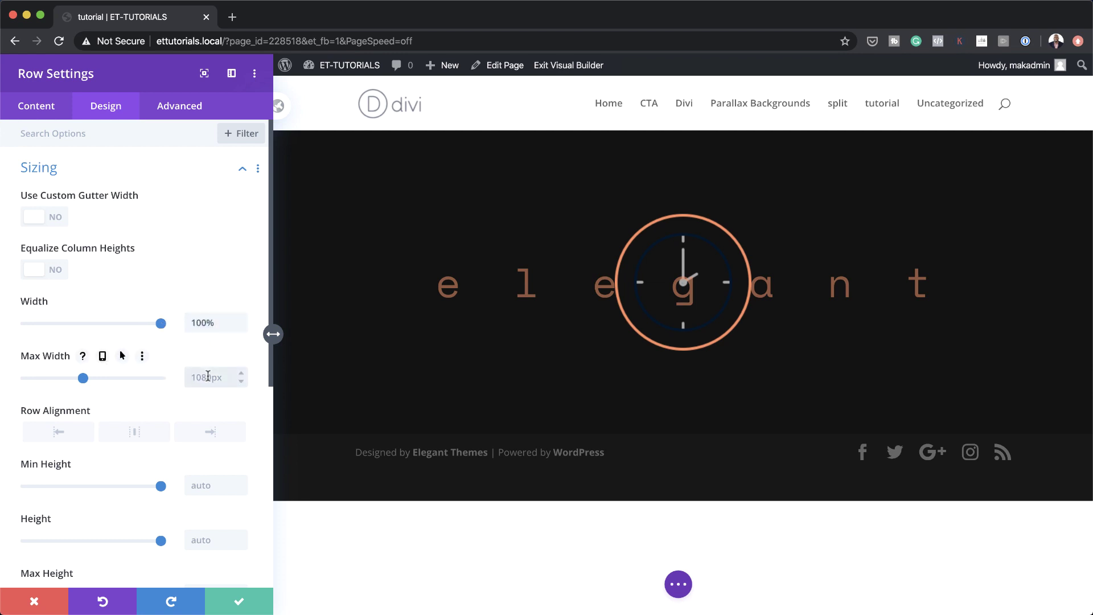
{"action": "key", "text": "ctrl+v"}
{"action": "left_click", "coordinate": [243, 604]}
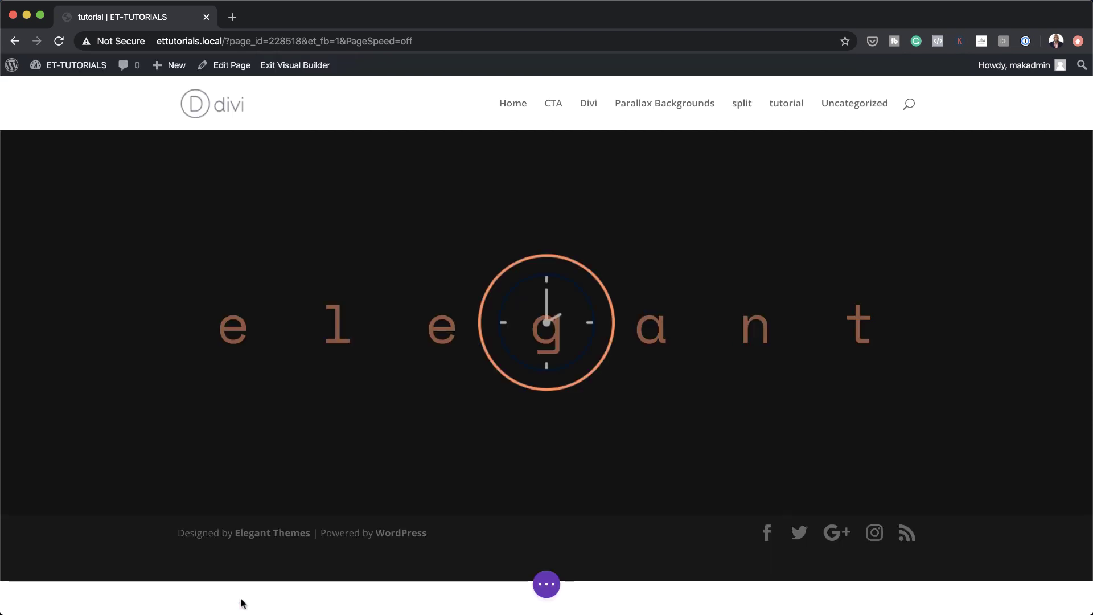
Replace the word "elegant" in the text module with "clock"
{"action": "mouse_move", "coordinate": [149, 370]}
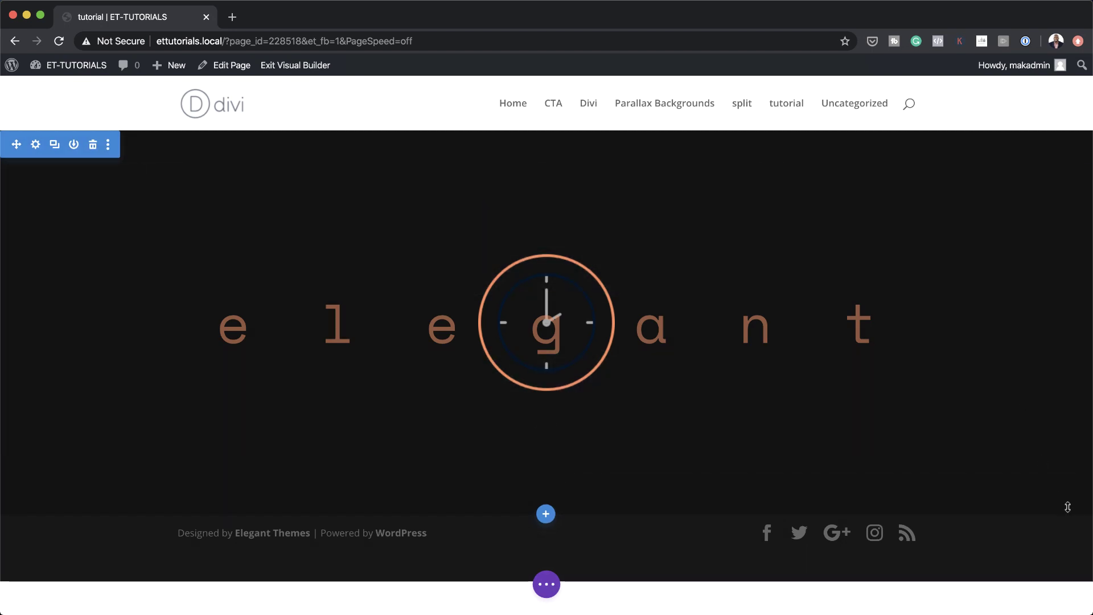
{"action": "left_click", "coordinate": [740, 322]}
{"action": "double_click", "coordinate": [741, 322]}
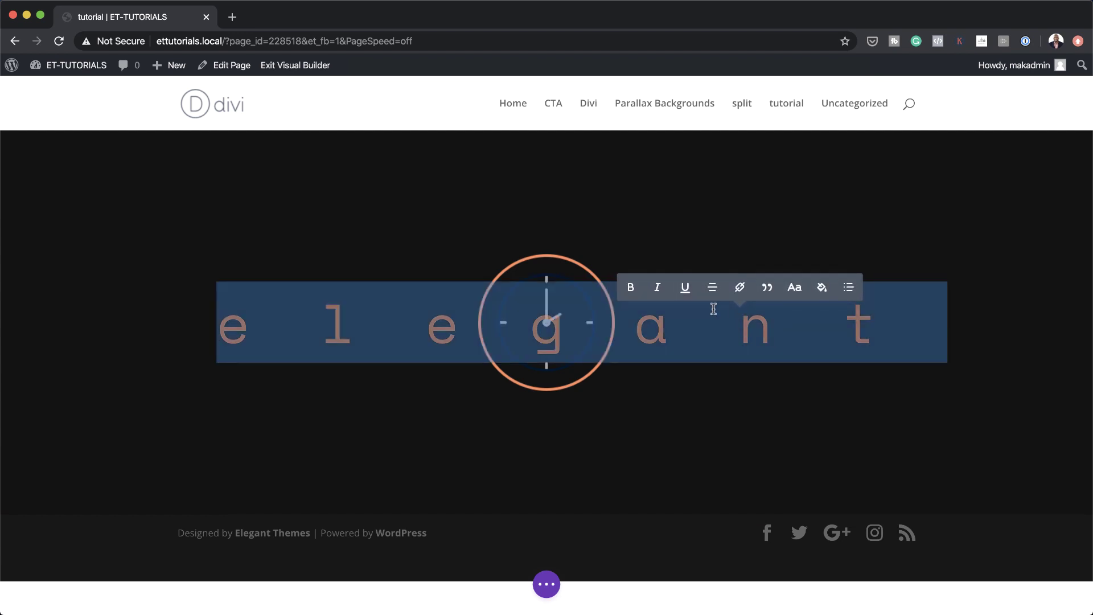
{"action": "type", "text": "clock"}
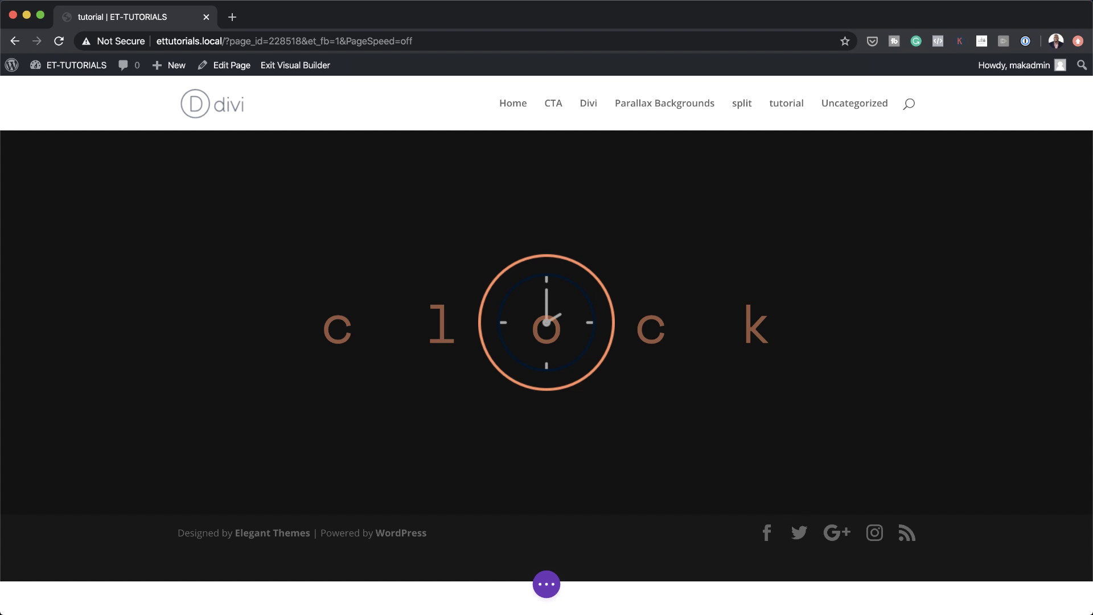
Insert a regular section with an empty one-column row below the clock section, without adding a module
{"action": "mouse_move", "coordinate": [546, 514]}
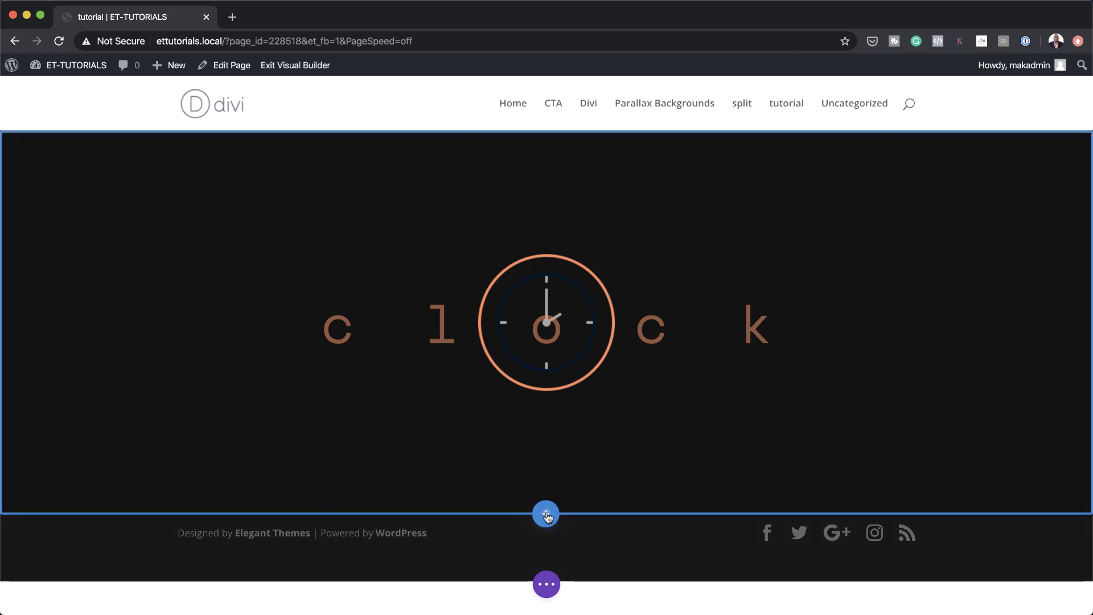
{"action": "left_click", "coordinate": [547, 514]}
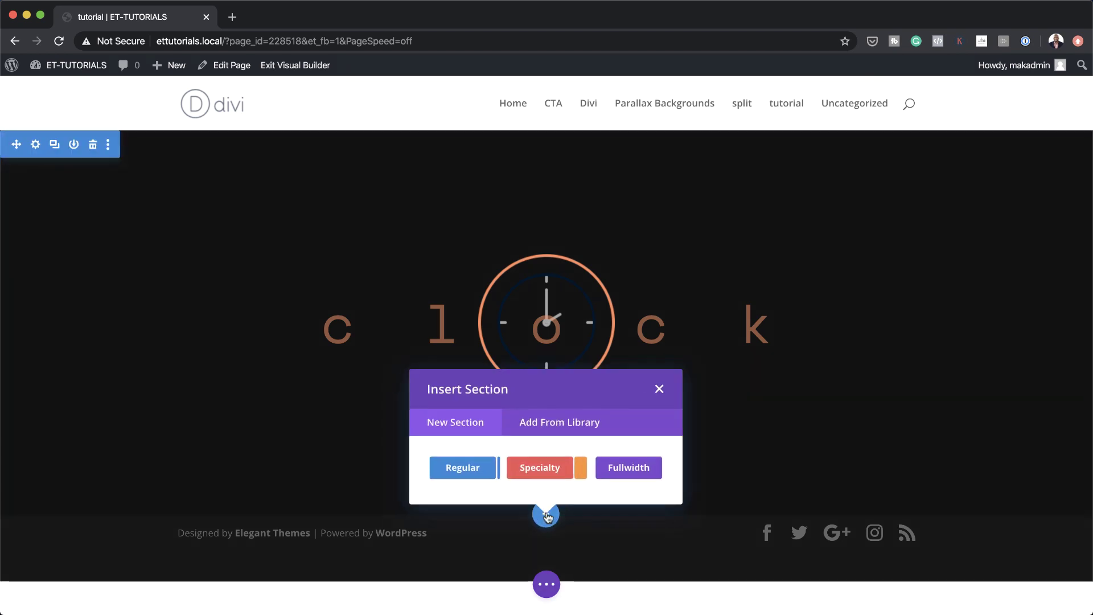
{"action": "left_click", "coordinate": [456, 473]}
{"action": "left_click", "coordinate": [468, 306]}
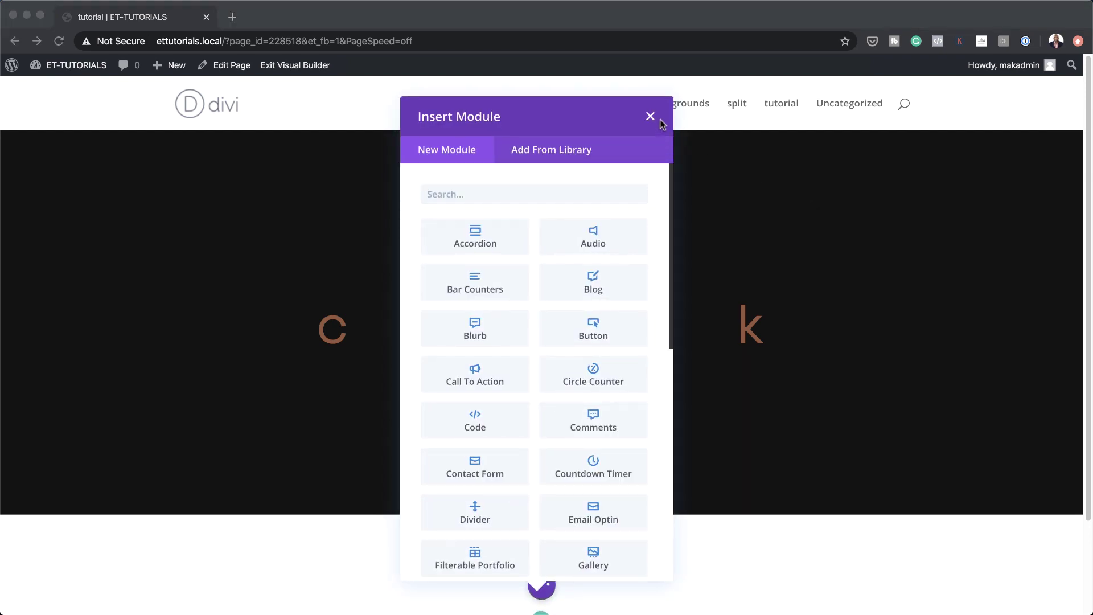
{"action": "left_click", "coordinate": [647, 124]}
{"action": "left_click", "coordinate": [650, 118]}
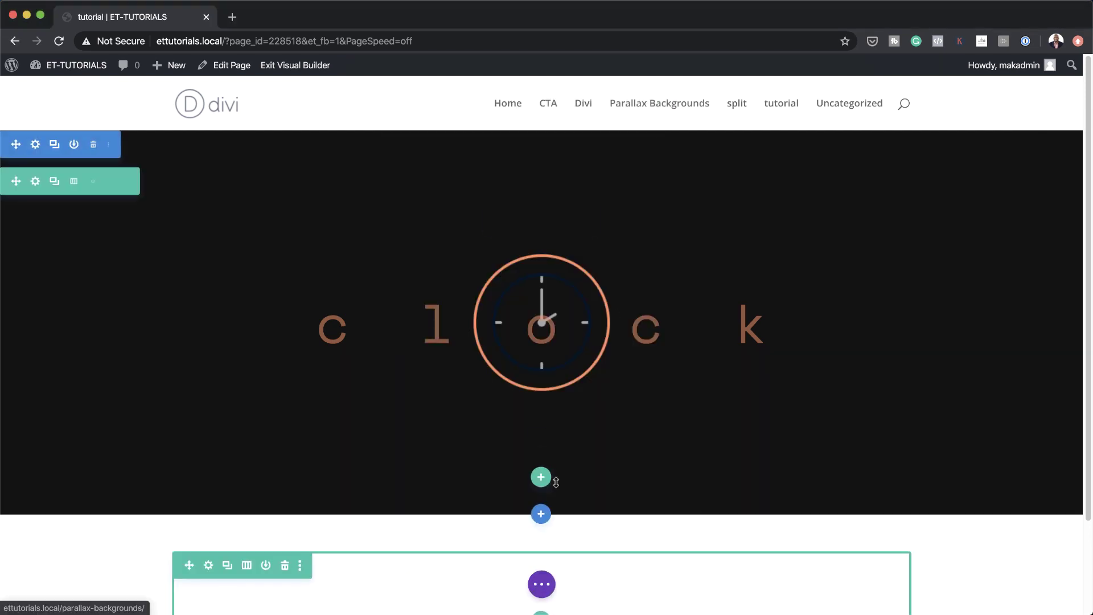
Add a gradient background to the new empty section and set its first color to #fcd1e5
{"action": "scroll", "coordinate": [545, 516], "scroll_direction": "down", "scroll_amount": 1}
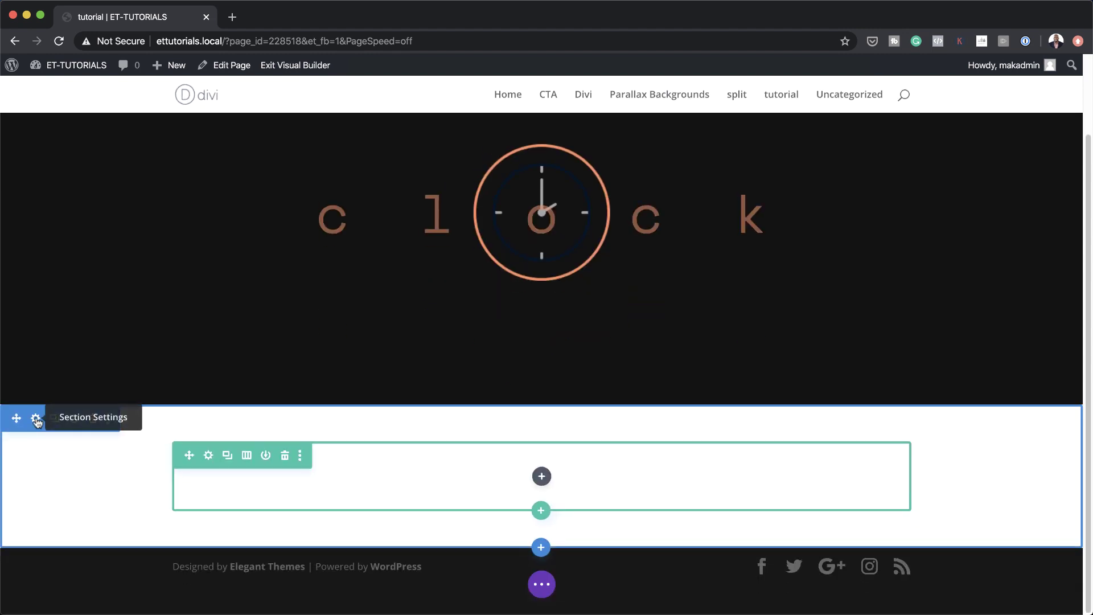
{"action": "left_click", "coordinate": [36, 420]}
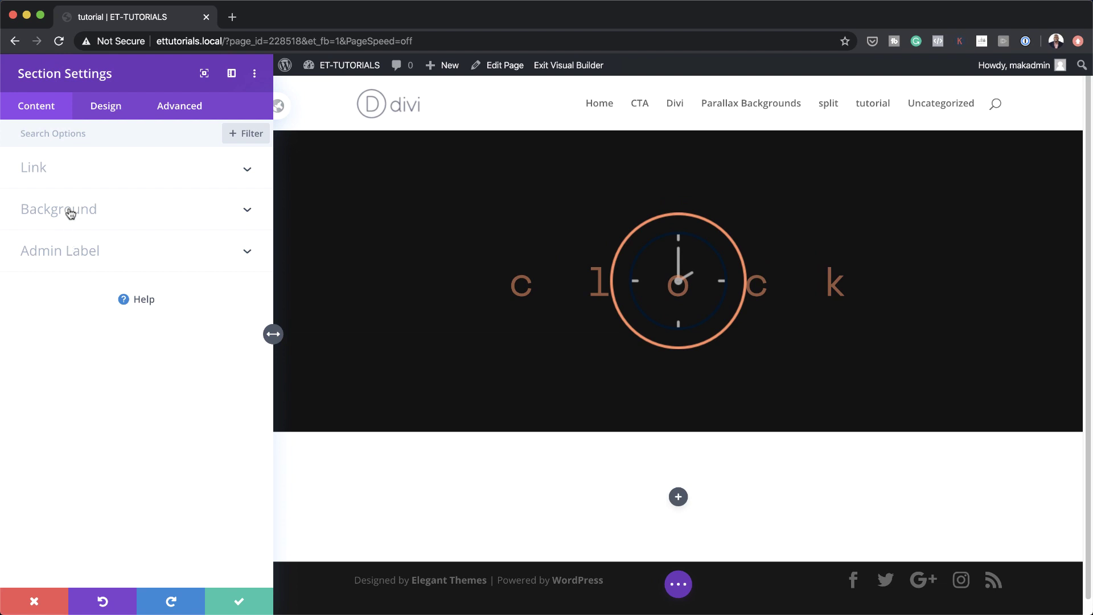
{"action": "left_click", "coordinate": [69, 211]}
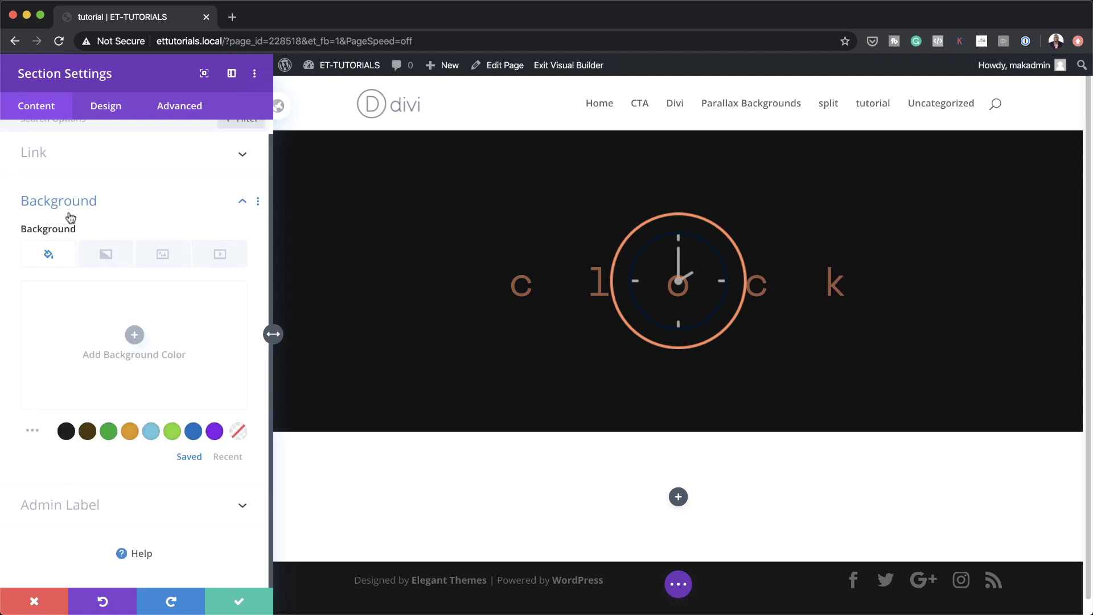
{"action": "left_click", "coordinate": [108, 256]}
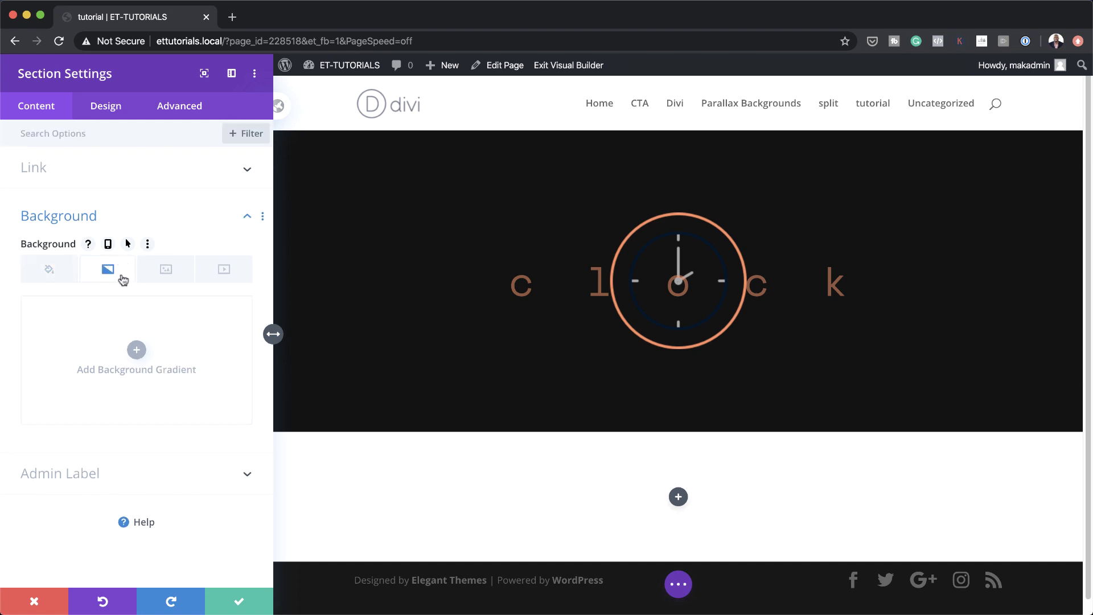
{"action": "left_click", "coordinate": [135, 351]}
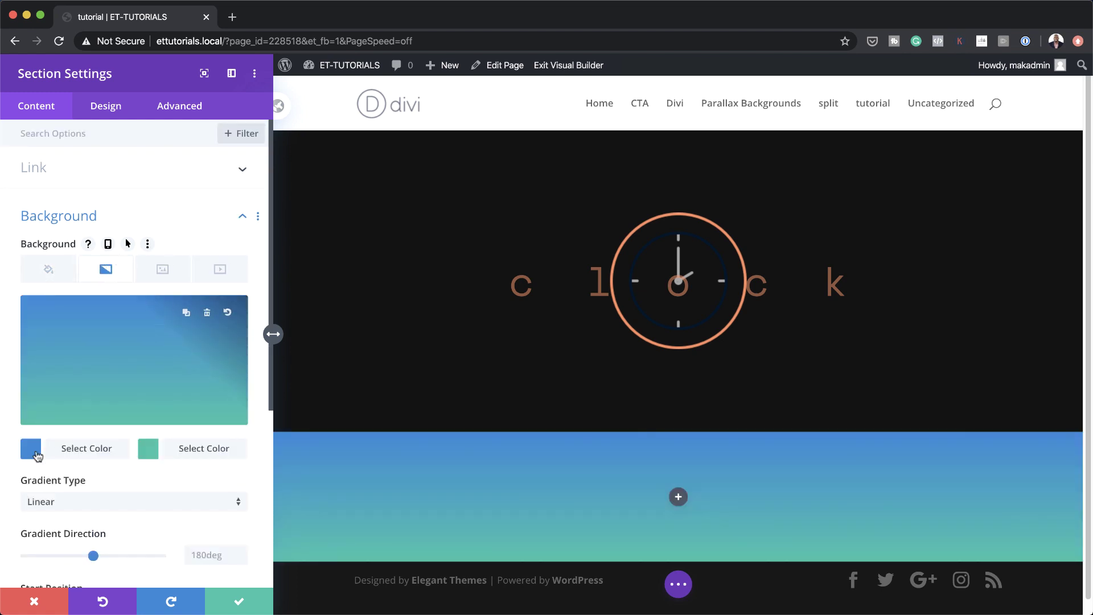
{"action": "left_click", "coordinate": [31, 449]}
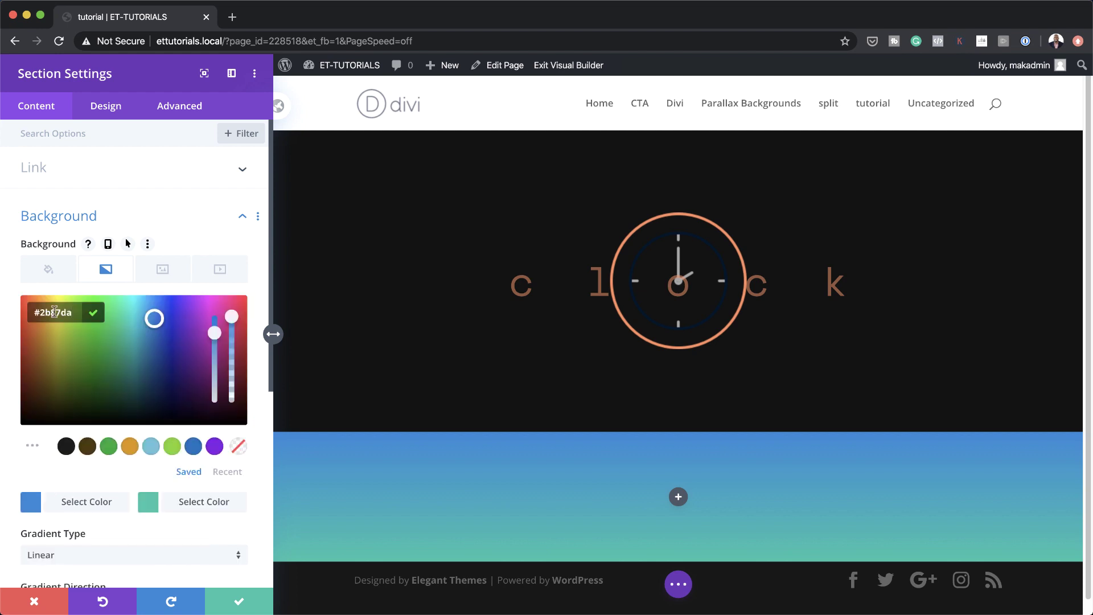
{"action": "key", "text": "super+v"}
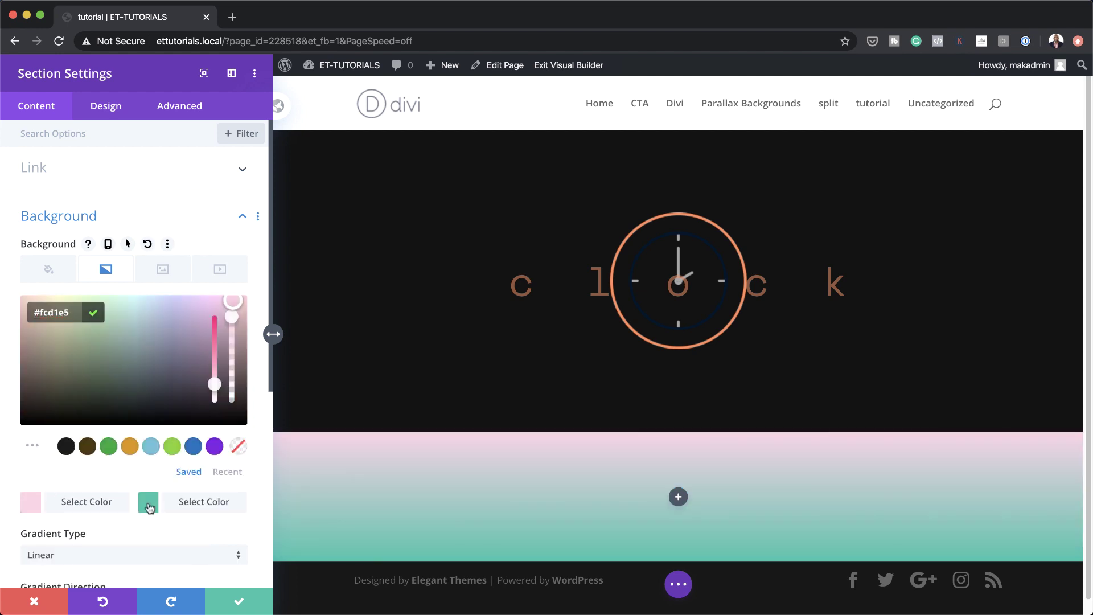
Set the second gradient color of the new section's background to rgba(255,255,255,0)
{"action": "left_click", "coordinate": [148, 501]}
{"action": "key", "text": "super+Tab"}
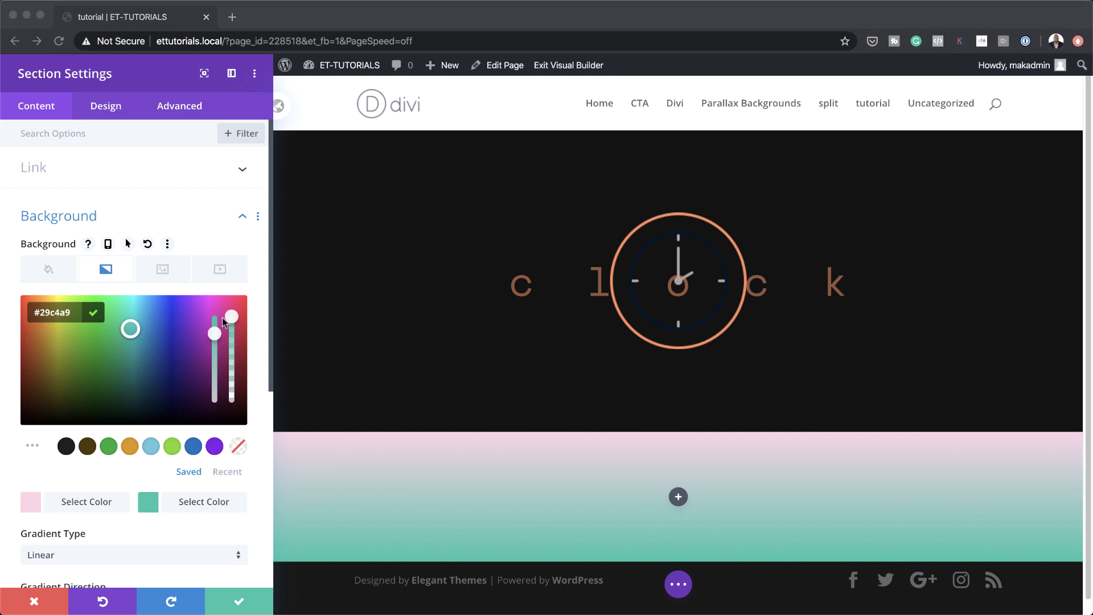
{"action": "key", "text": "super+Tab"}
{"action": "left_click", "coordinate": [231, 335]}
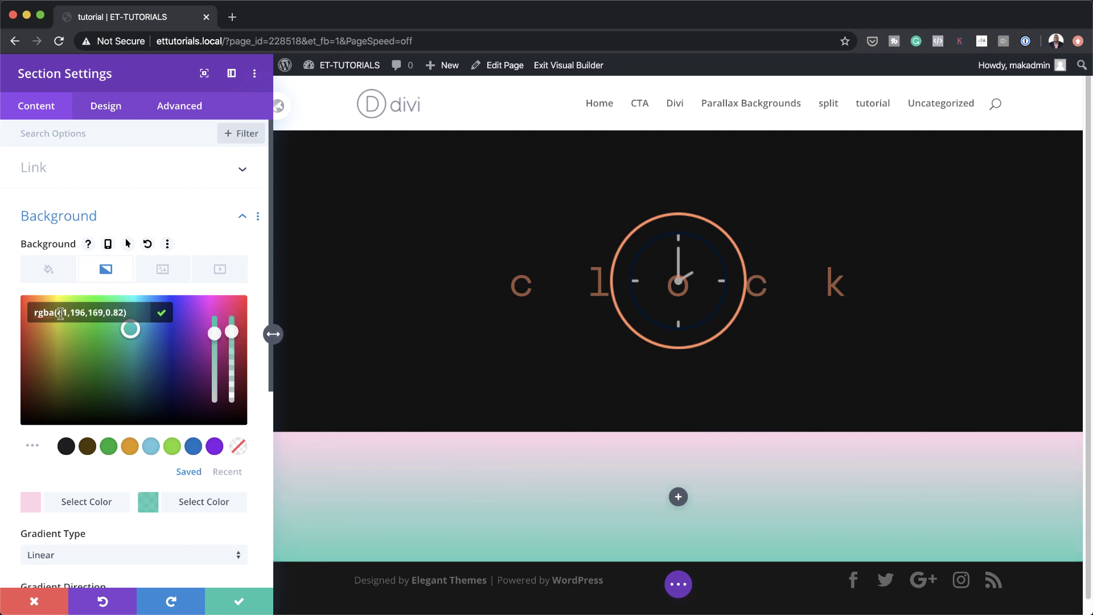
{"action": "left_click_drag", "start_coordinate": [58, 313], "coordinate": [121, 314]}
{"action": "type", "text": "255,255,255,0"}
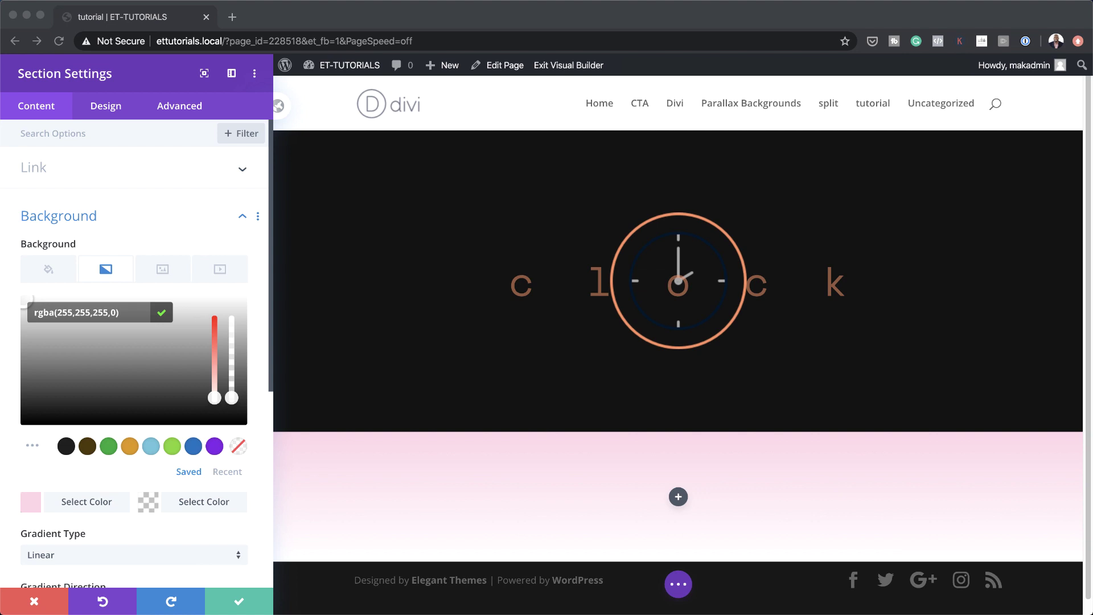
Set the section background's gradient direction to 135deg
{"action": "scroll", "coordinate": [166, 446], "scroll_direction": "down", "scroll_amount": 2}
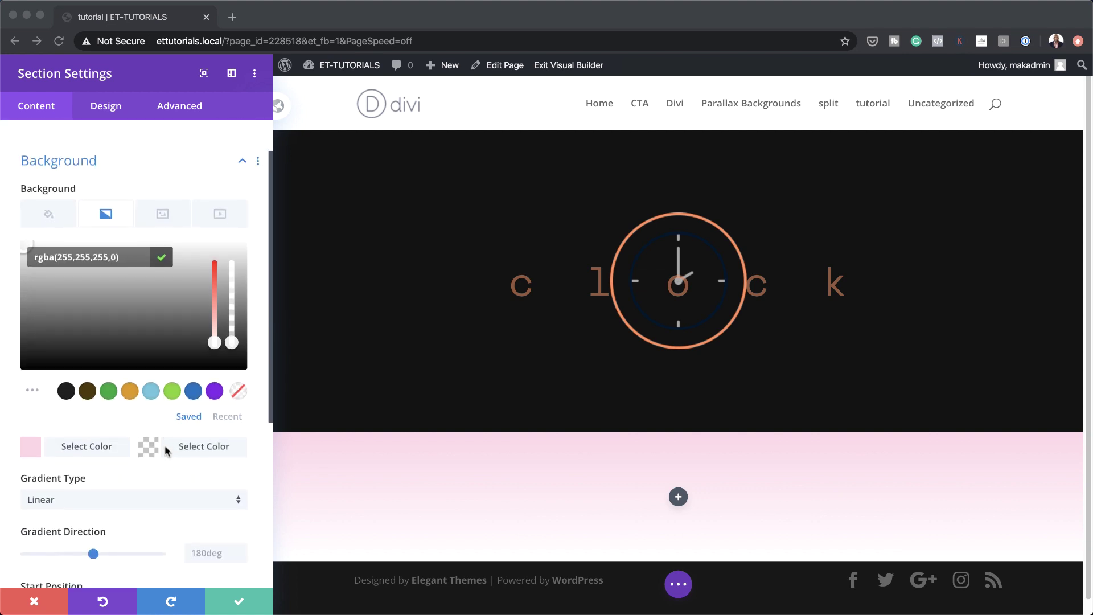
{"action": "scroll", "coordinate": [165, 445], "scroll_direction": "down", "scroll_amount": 2}
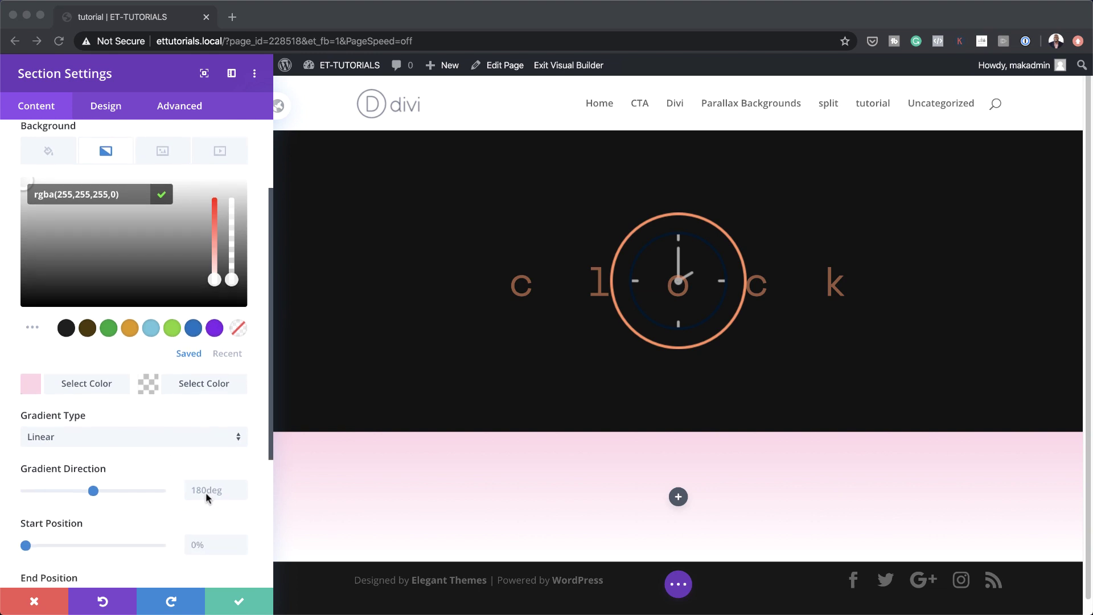
{"action": "left_click", "coordinate": [205, 490]}
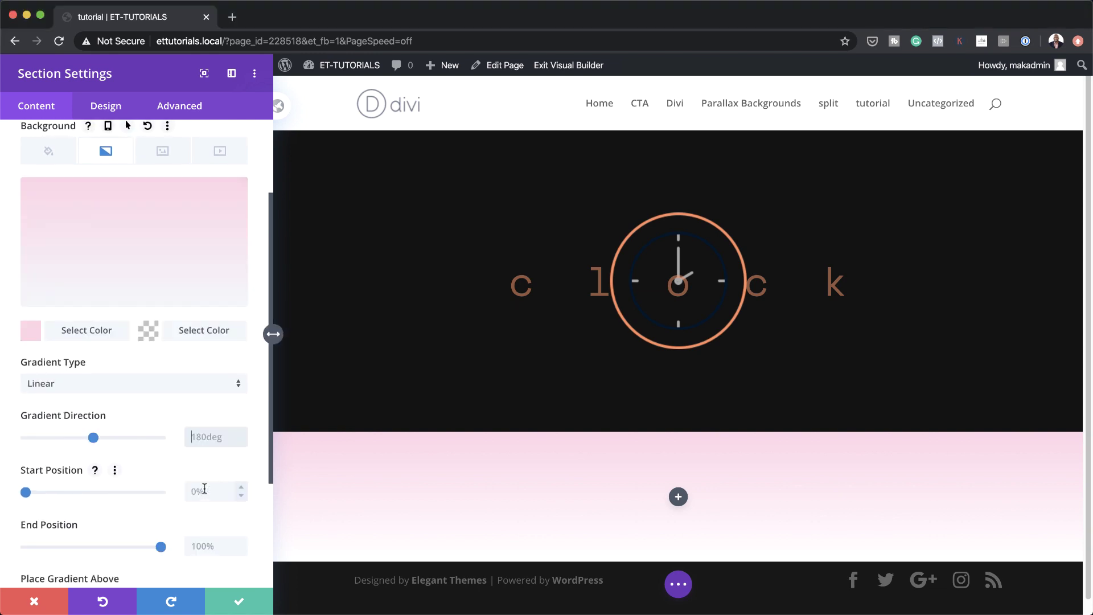
{"action": "type", "text": "135deg"}
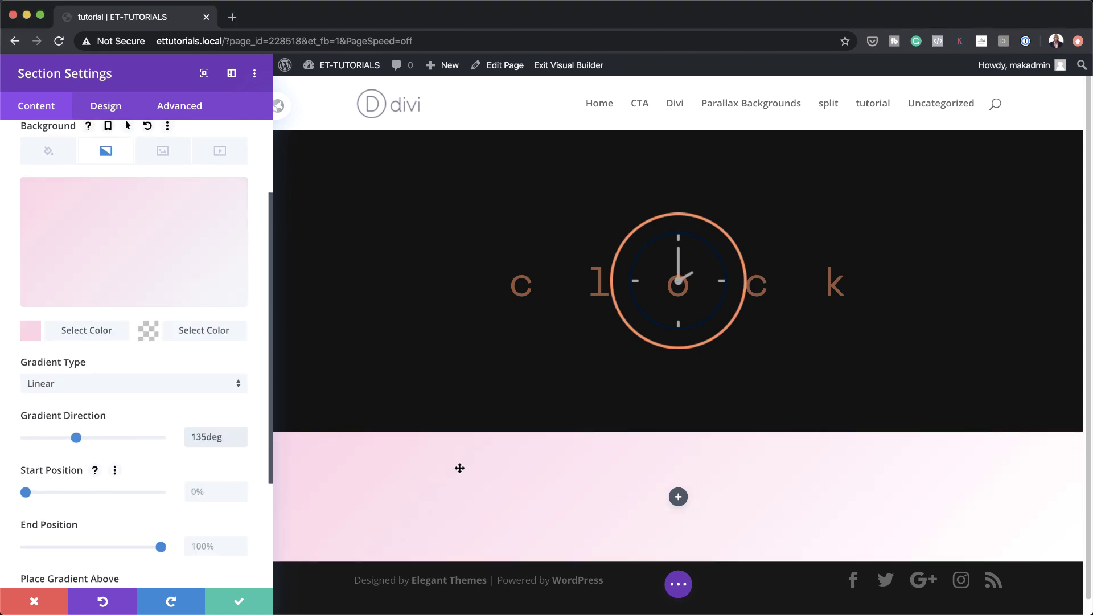
{"action": "scroll", "coordinate": [460, 466], "scroll_direction": "down", "scroll_amount": 1}
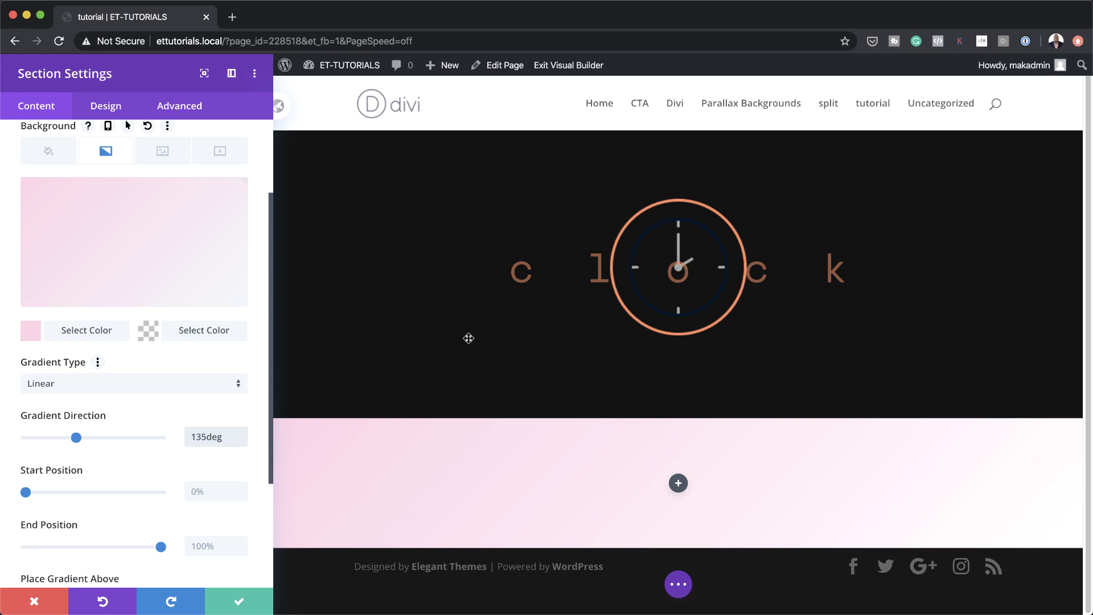
Set the gradient's start position to 50% and end position to 76%, and enable placing it above the background image
{"action": "scroll", "coordinate": [168, 390], "scroll_direction": "down", "scroll_amount": 1}
{"action": "left_click", "coordinate": [213, 471]}
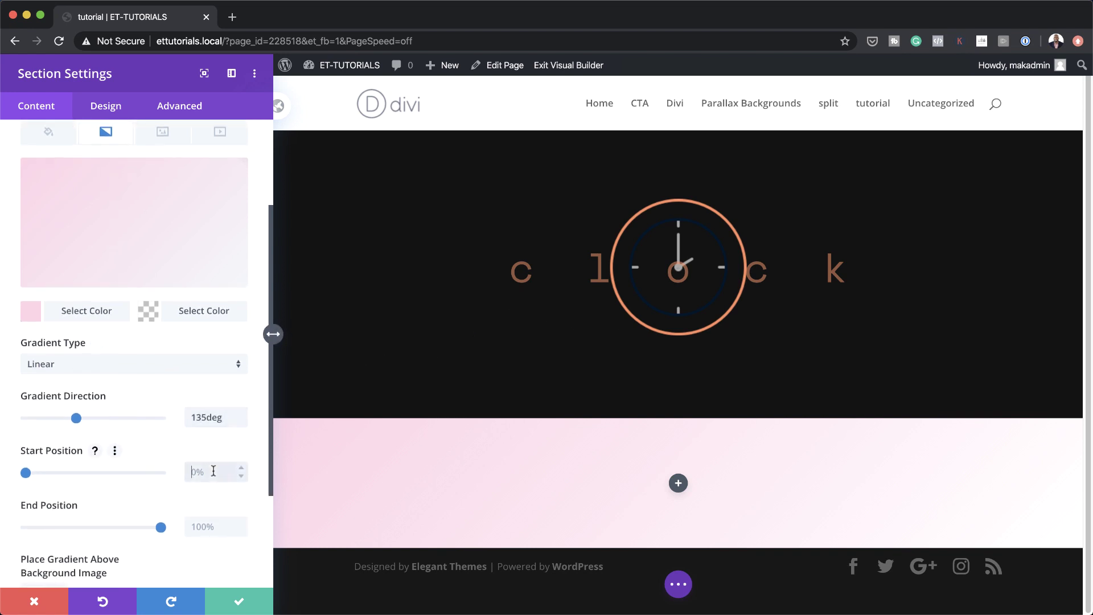
{"action": "type", "text": "50%"}
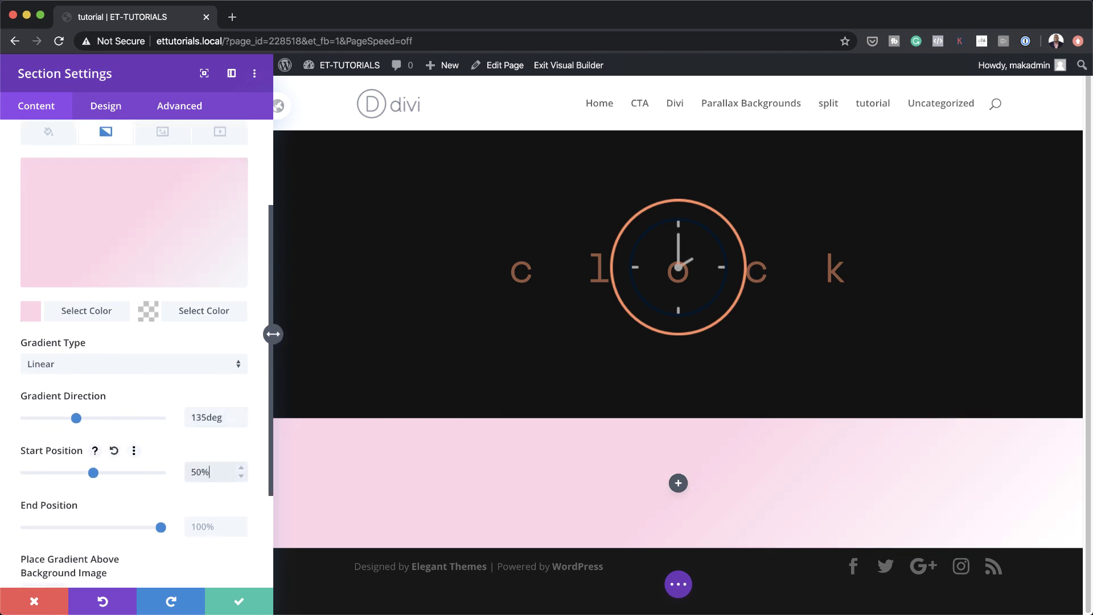
{"action": "left_click", "coordinate": [222, 527]}
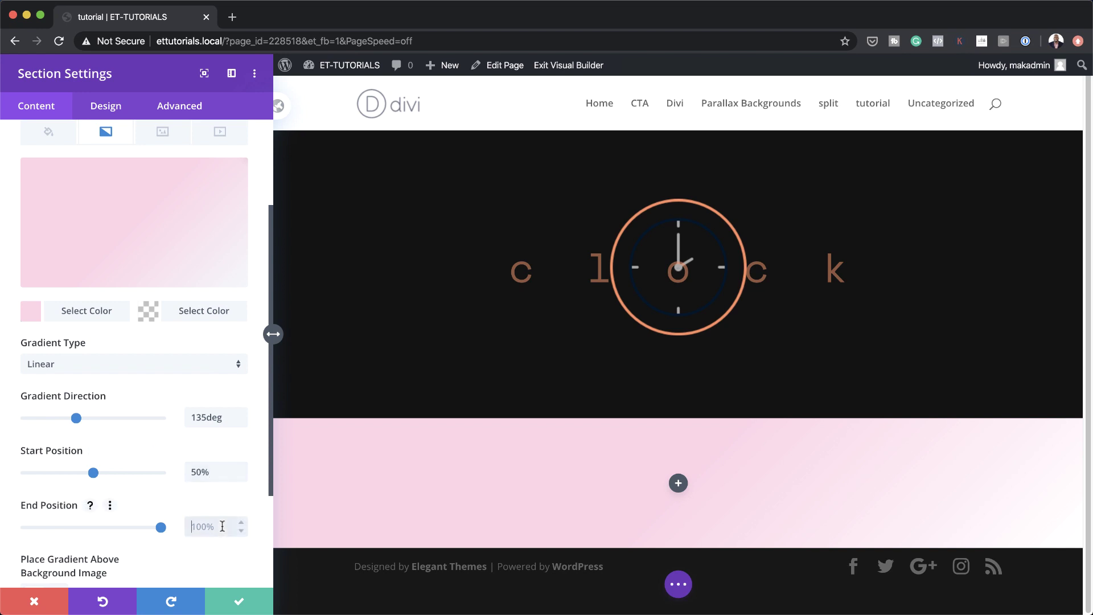
{"action": "type", "text": "76%"}
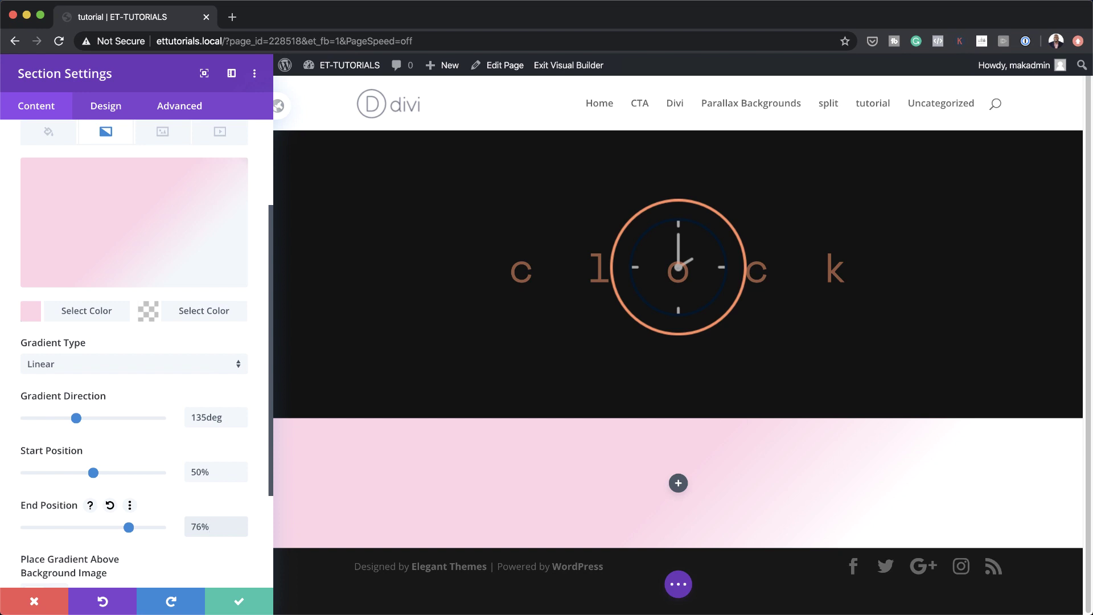
{"action": "scroll", "coordinate": [171, 427], "scroll_direction": "down", "scroll_amount": 3}
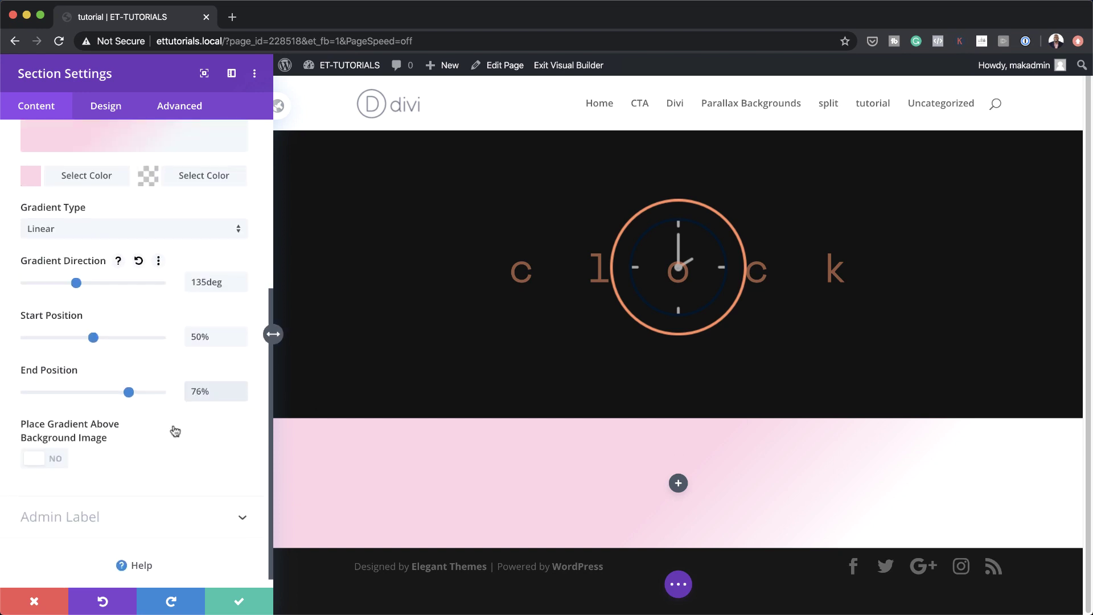
{"action": "left_click", "coordinate": [64, 462]}
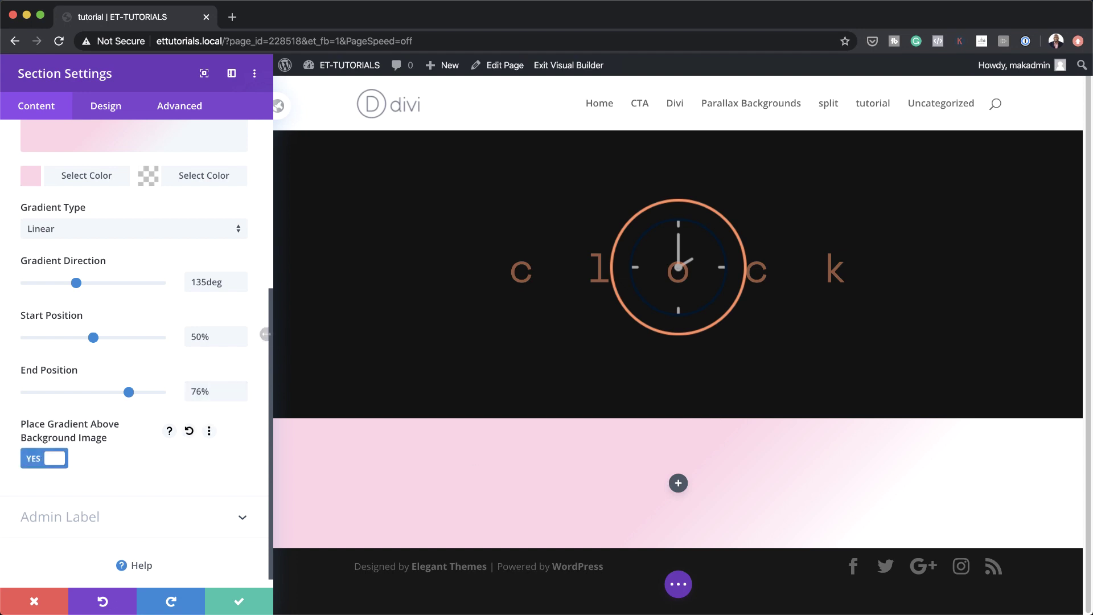
Add cake-07.jpg from the media library as the section's background image and save the section settings
{"action": "scroll", "coordinate": [173, 342], "scroll_direction": "up", "scroll_amount": 5}
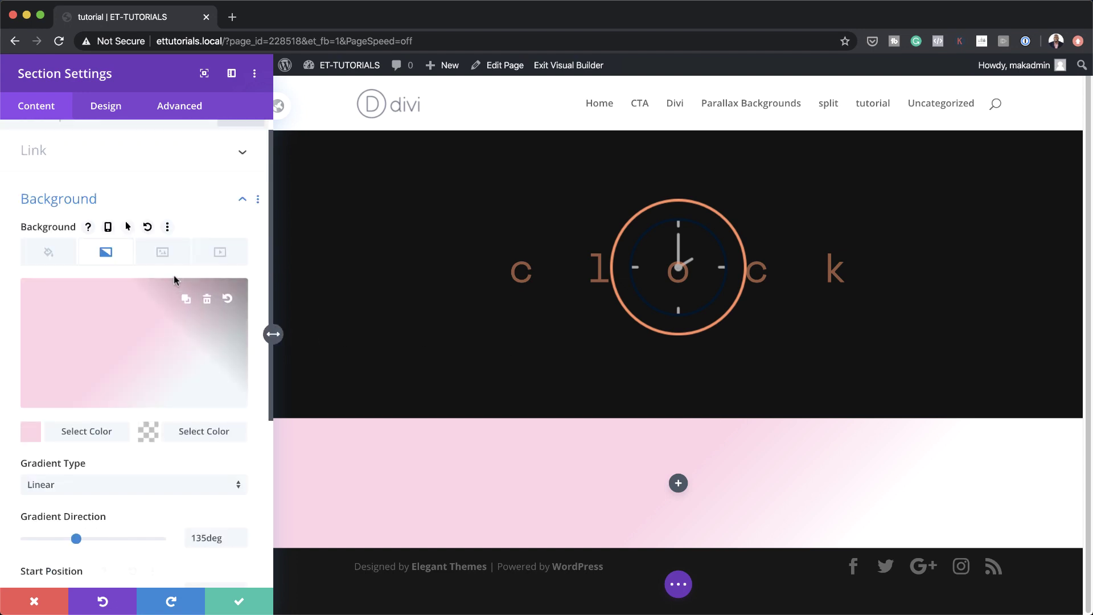
{"action": "left_click", "coordinate": [164, 260]}
{"action": "left_click", "coordinate": [135, 333]}
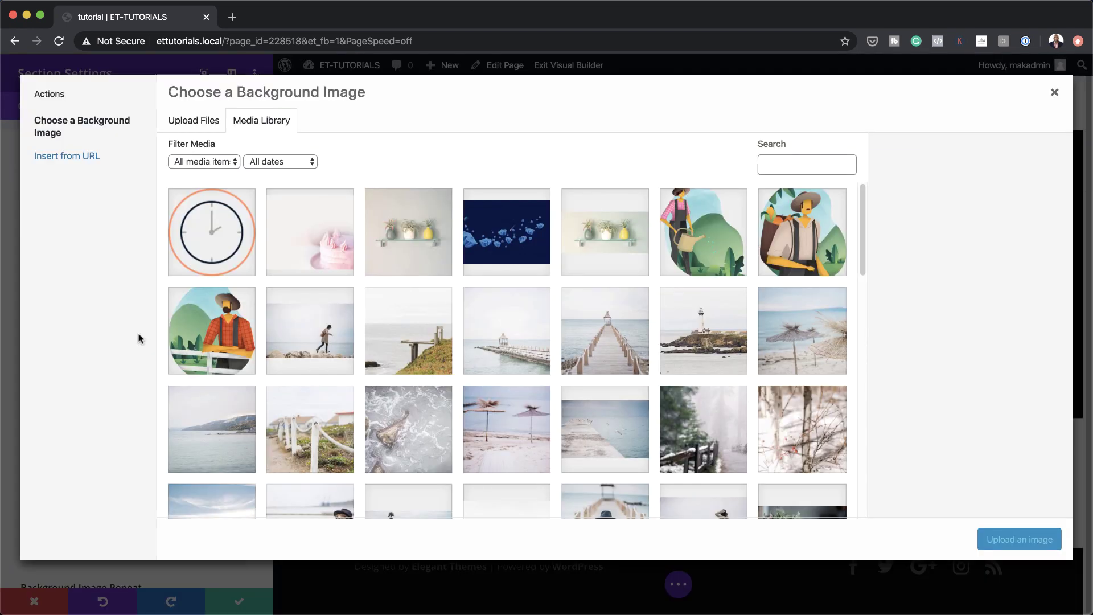
{"action": "left_click", "coordinate": [316, 254]}
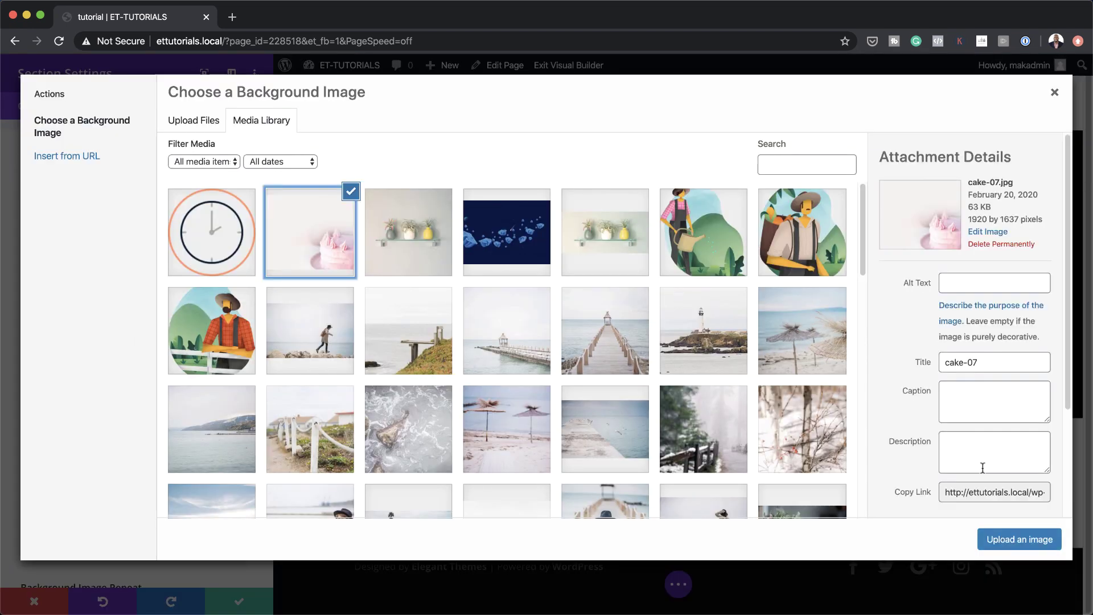
{"action": "left_click", "coordinate": [1021, 539]}
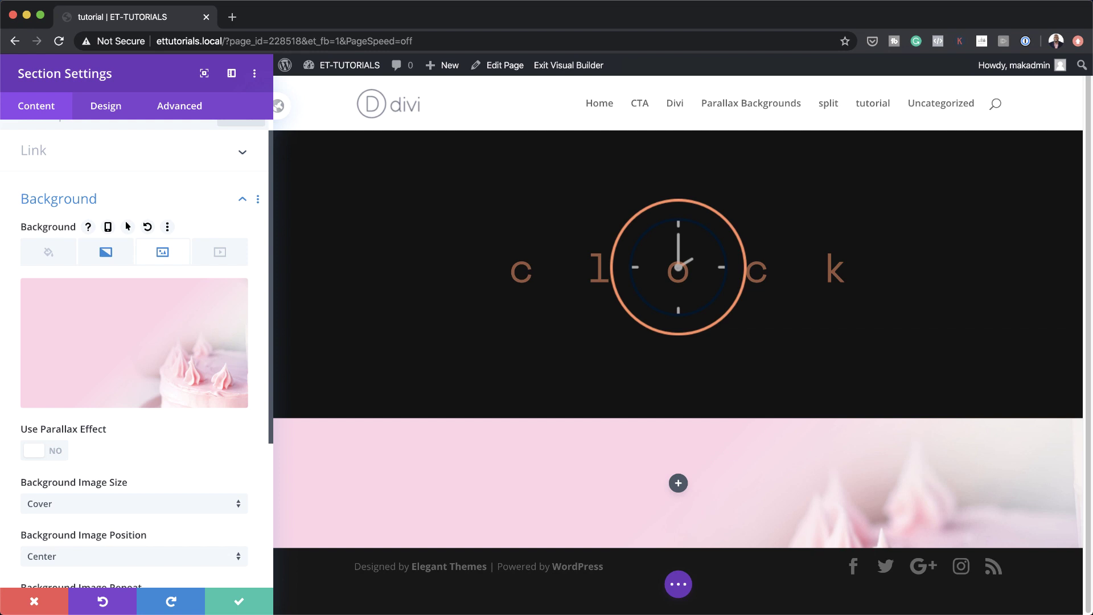
{"action": "left_click", "coordinate": [239, 601]}
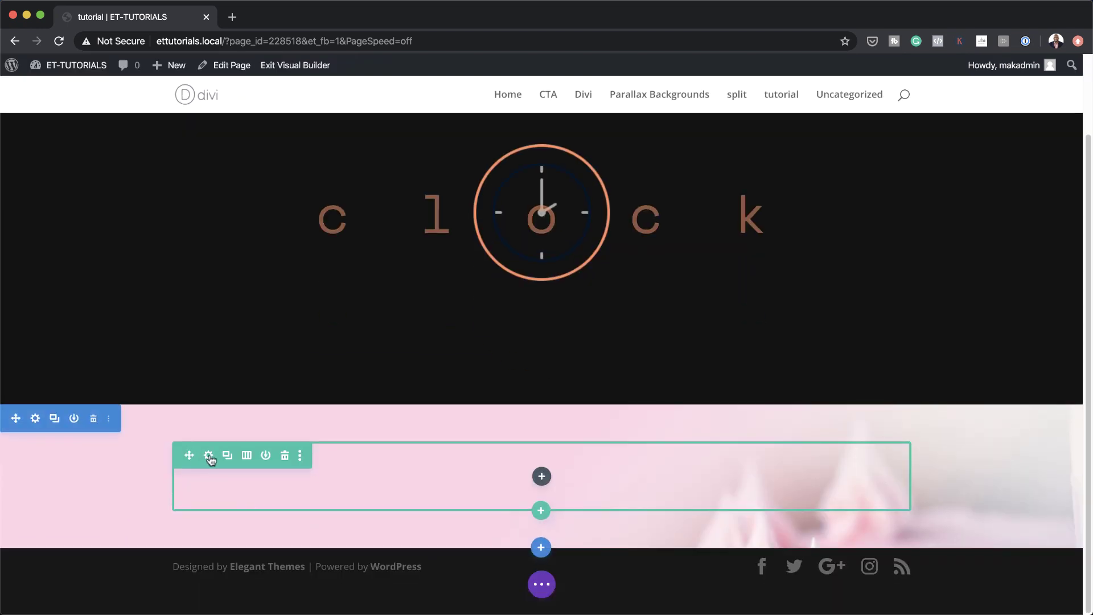
Set the width and max width of the row in the pink section to 100% and save the row settings
{"action": "left_click", "coordinate": [208, 456]}
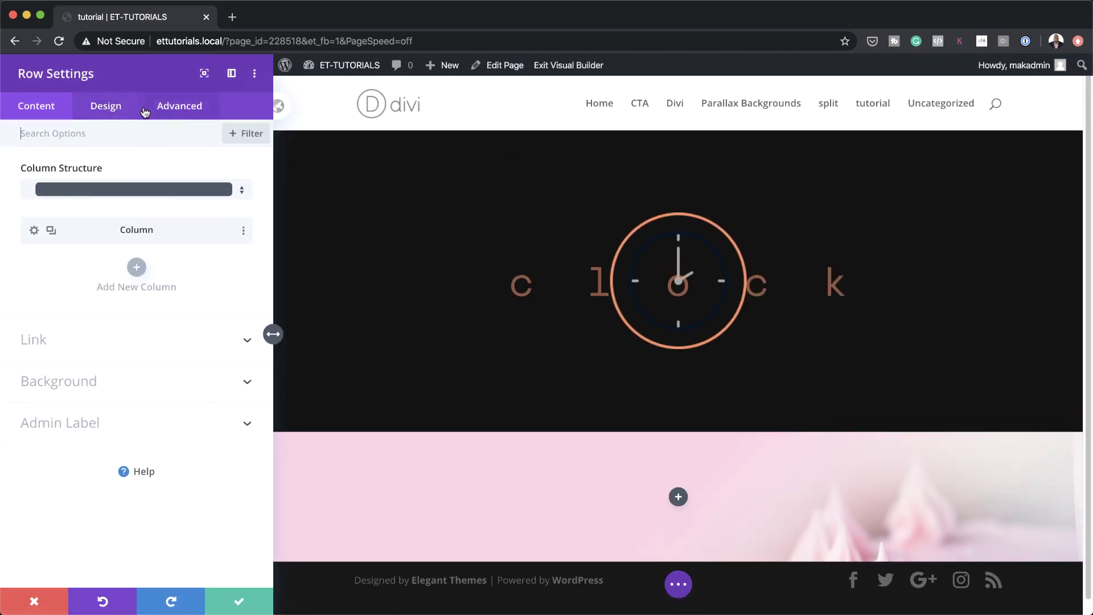
{"action": "left_click", "coordinate": [118, 112]}
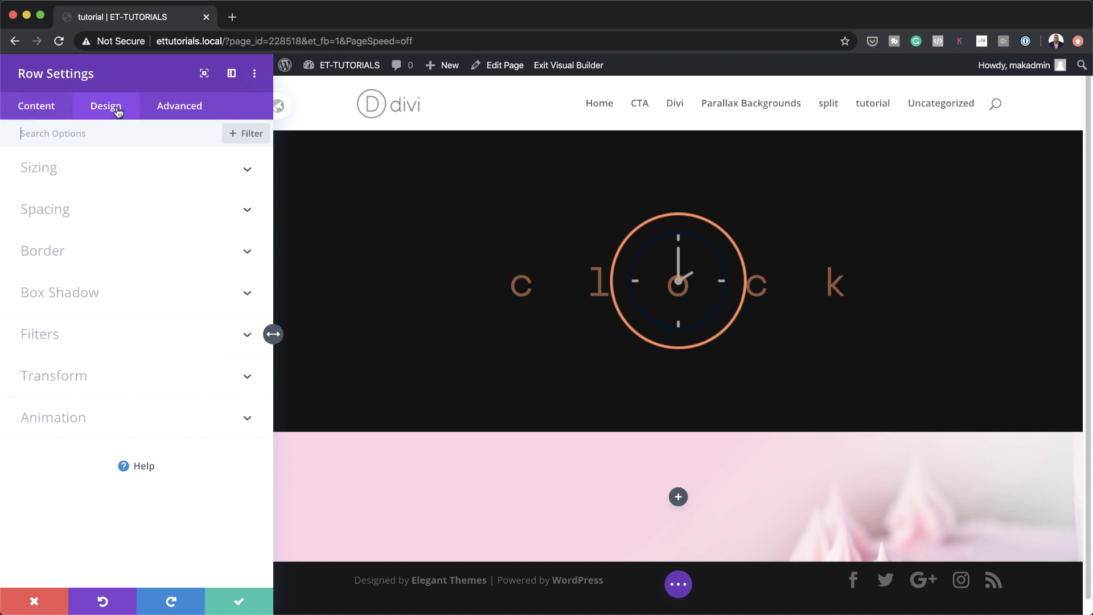
{"action": "left_click", "coordinate": [120, 170]}
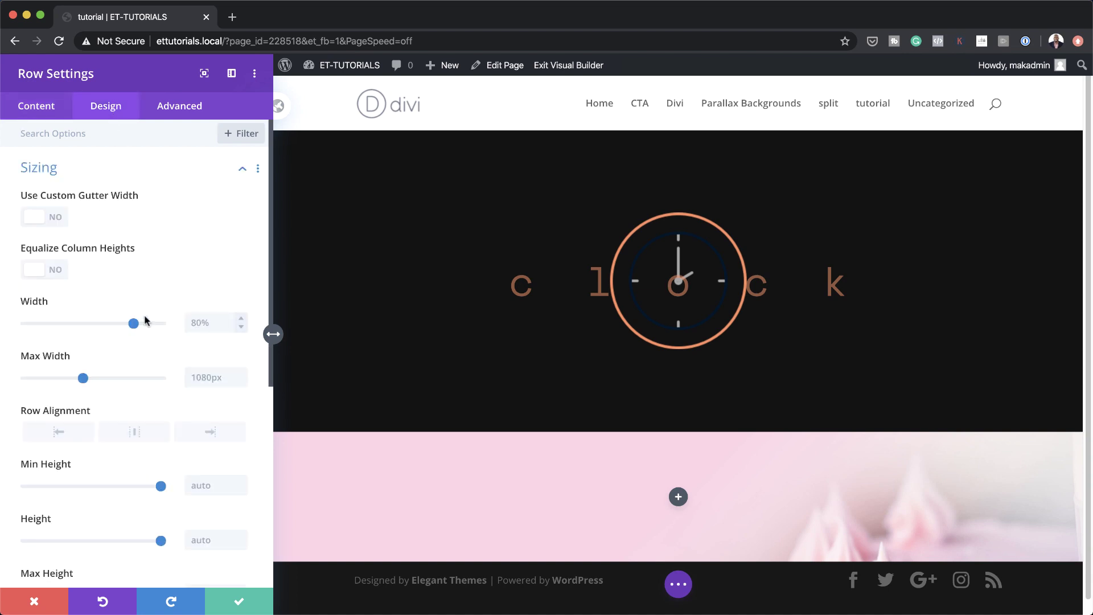
{"action": "left_click_drag", "start_coordinate": [145, 320], "coordinate": [171, 323]}
{"action": "double_click", "coordinate": [217, 323]}
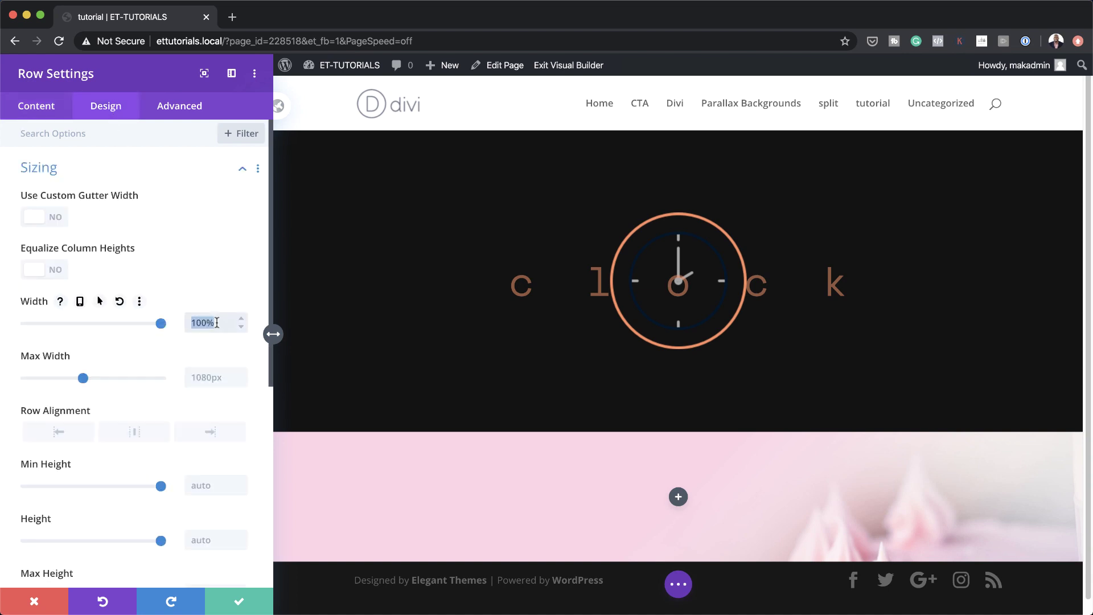
{"action": "left_click", "coordinate": [205, 376]}
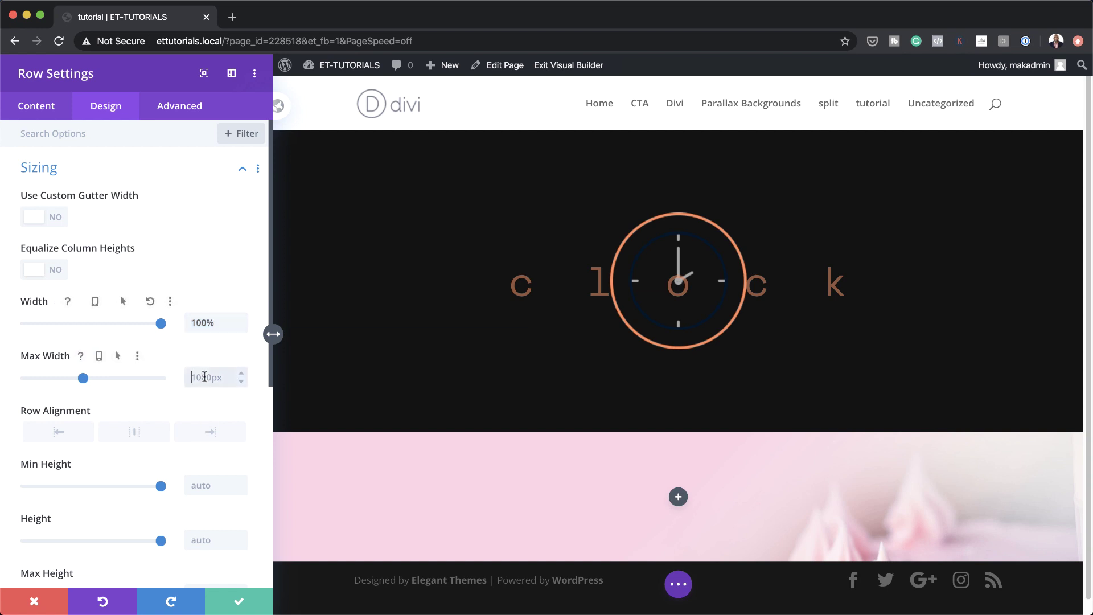
{"action": "double_click", "coordinate": [205, 376]}
{"action": "type", "text": "100%"}
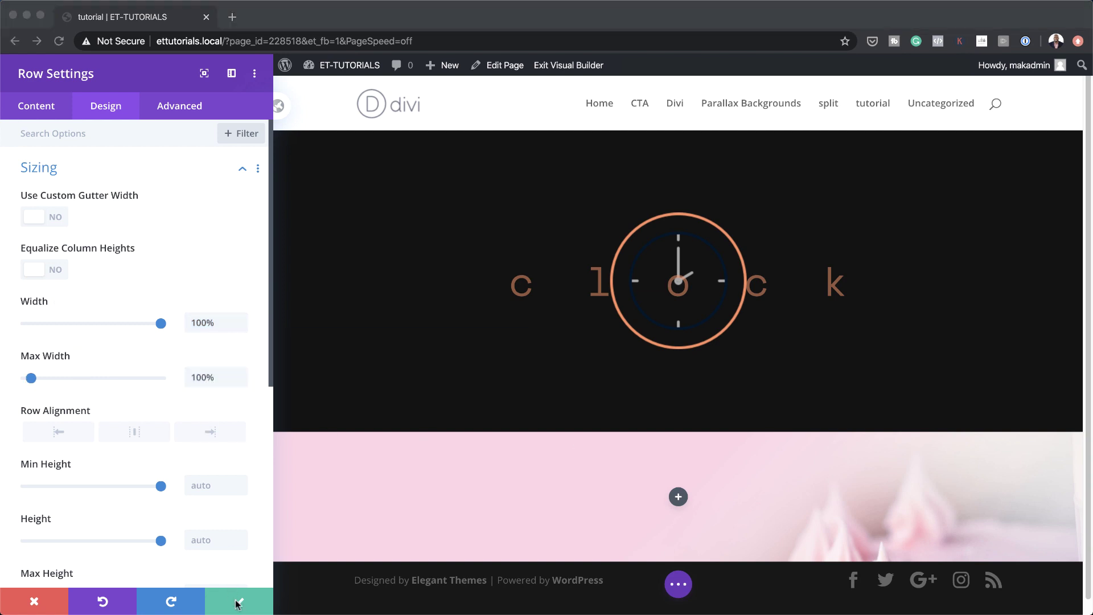
{"action": "left_click", "coordinate": [239, 603]}
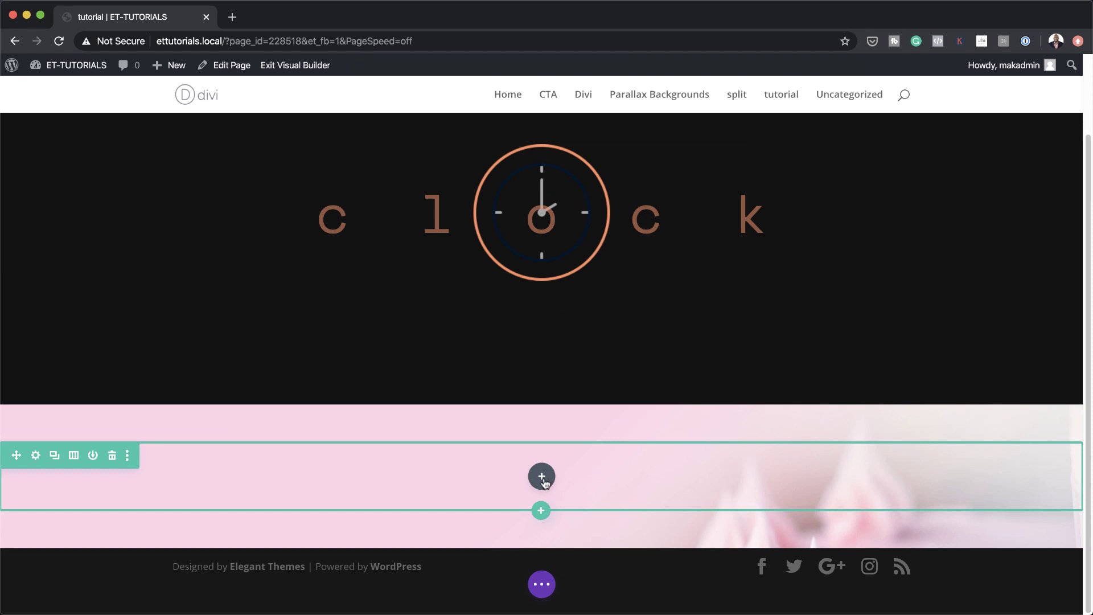
Insert a Text module into the empty row of the pink cake section
{"action": "left_click", "coordinate": [541, 476]}
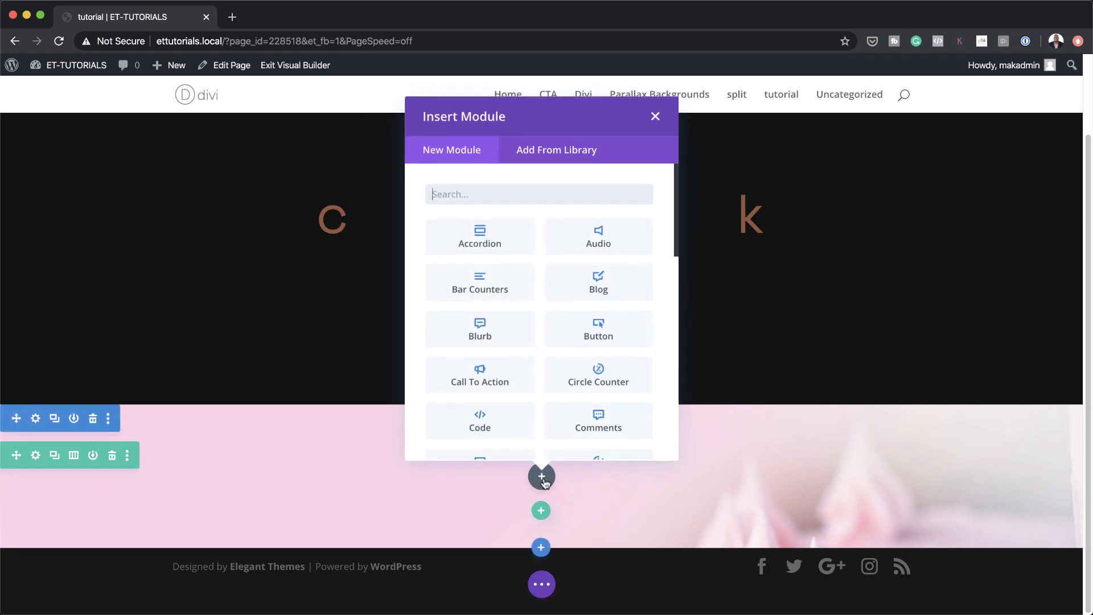
{"action": "left_click", "coordinate": [531, 193]}
{"action": "type", "text": "text"}
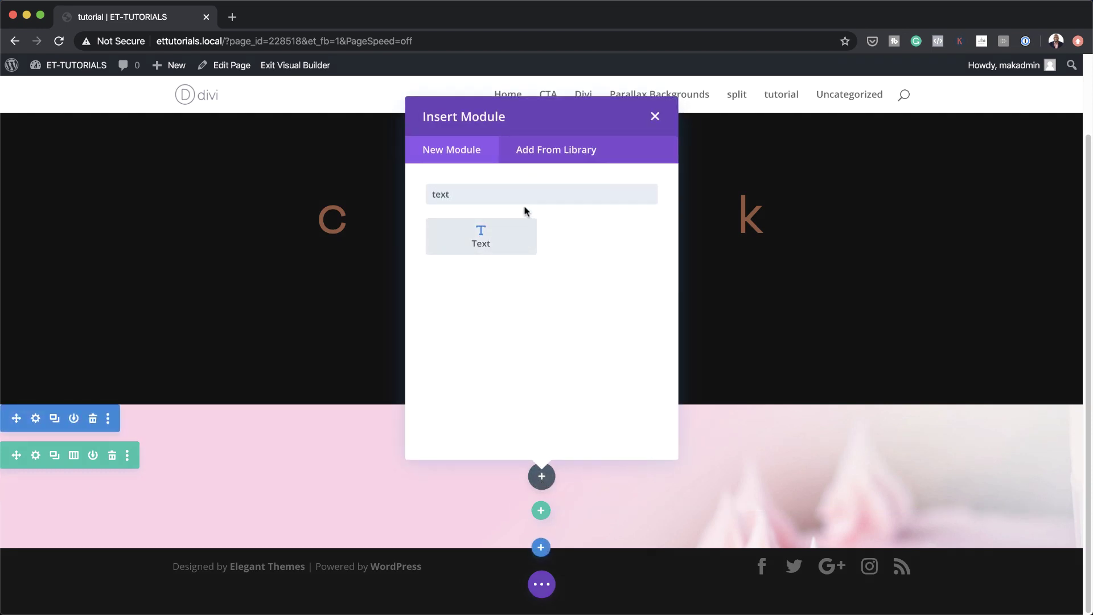
{"action": "left_click", "coordinate": [504, 239]}
Replace the text module's placeholder body with the copied HTML for "dividesign" followed by a "learnmore" link
{"action": "left_click", "coordinate": [228, 222]}
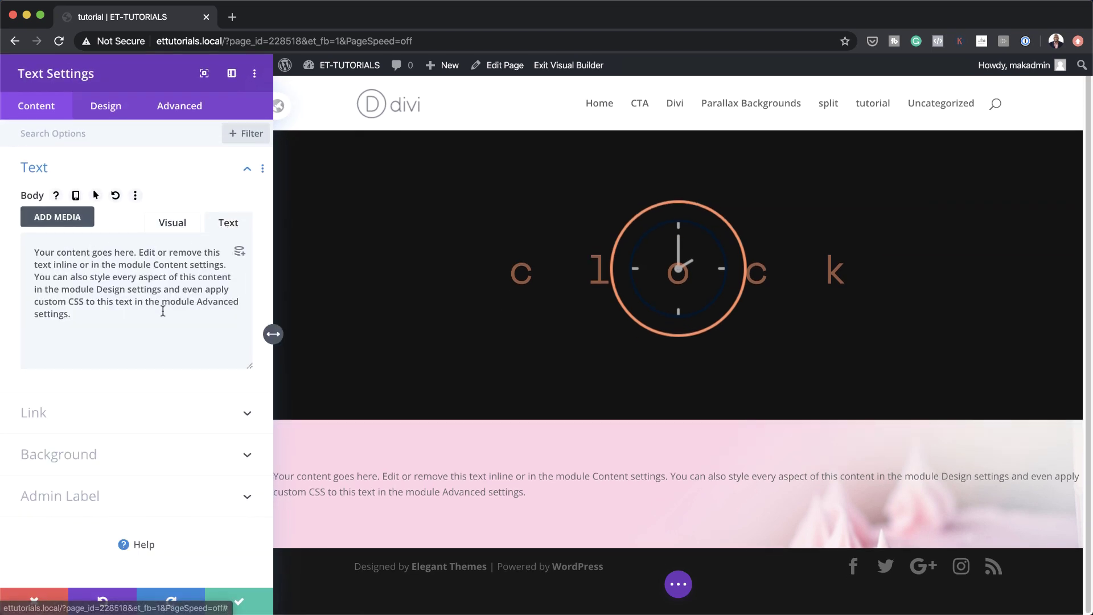
{"action": "left_click_drag", "start_coordinate": [75, 314], "coordinate": [32, 250]}
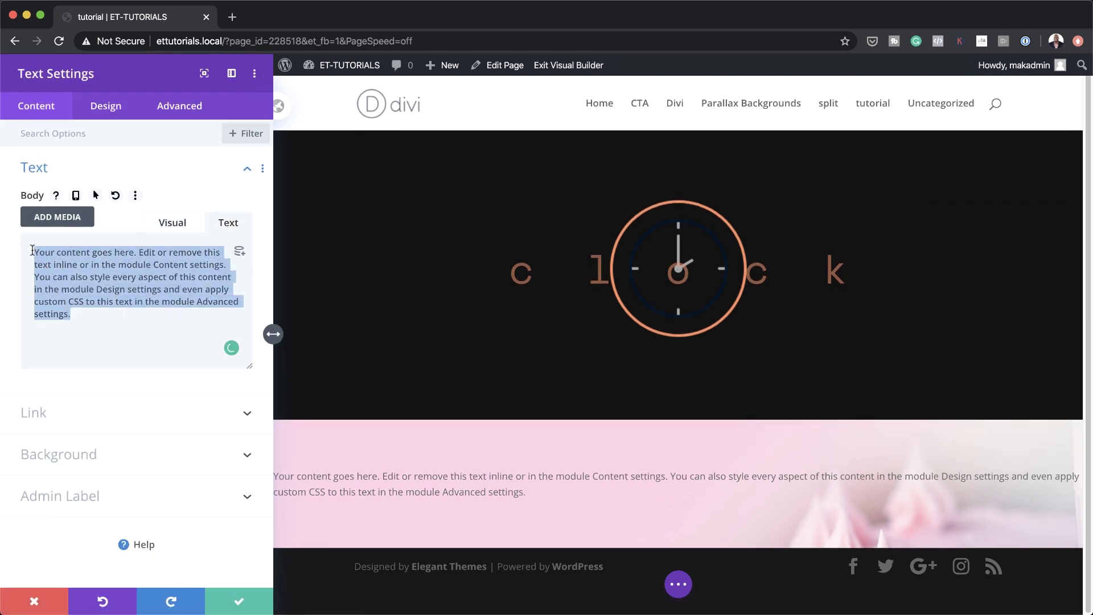
{"action": "key", "text": "cmd+v"}
Inspect the link settings of "learnmore" in the visual editor and leave them without making changes
{"action": "left_click", "coordinate": [172, 223]}
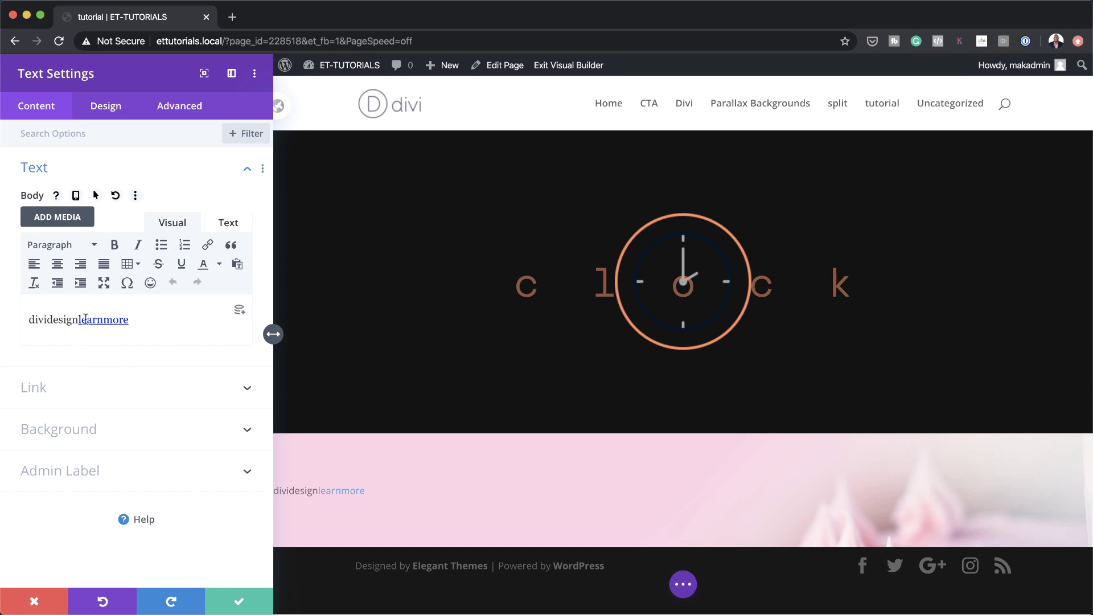
{"action": "double_click", "coordinate": [128, 320]}
{"action": "left_click", "coordinate": [209, 247]}
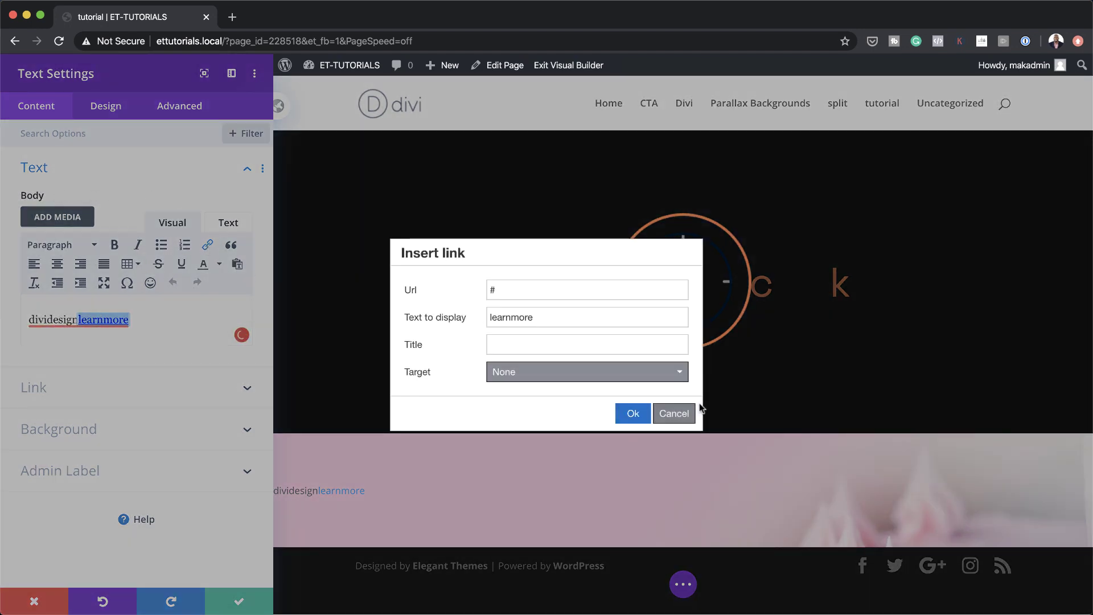
{"action": "left_click", "coordinate": [683, 415]}
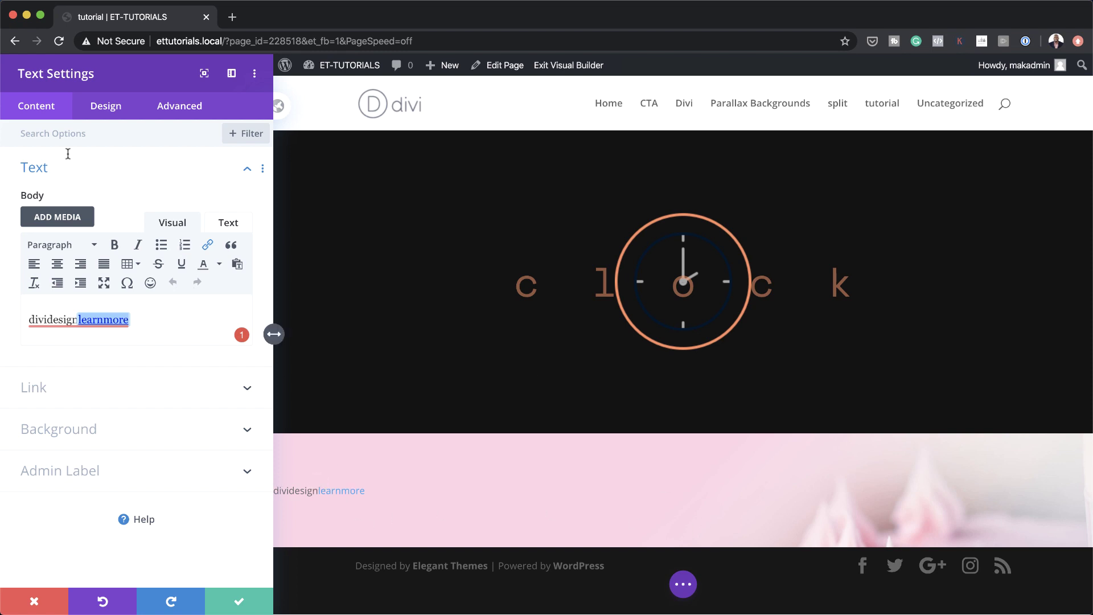
Style the pink section's body text in Overpass Mono, all uppercase, with the text color #2e298f
{"action": "left_click", "coordinate": [99, 108]}
{"action": "left_click", "coordinate": [72, 180]}
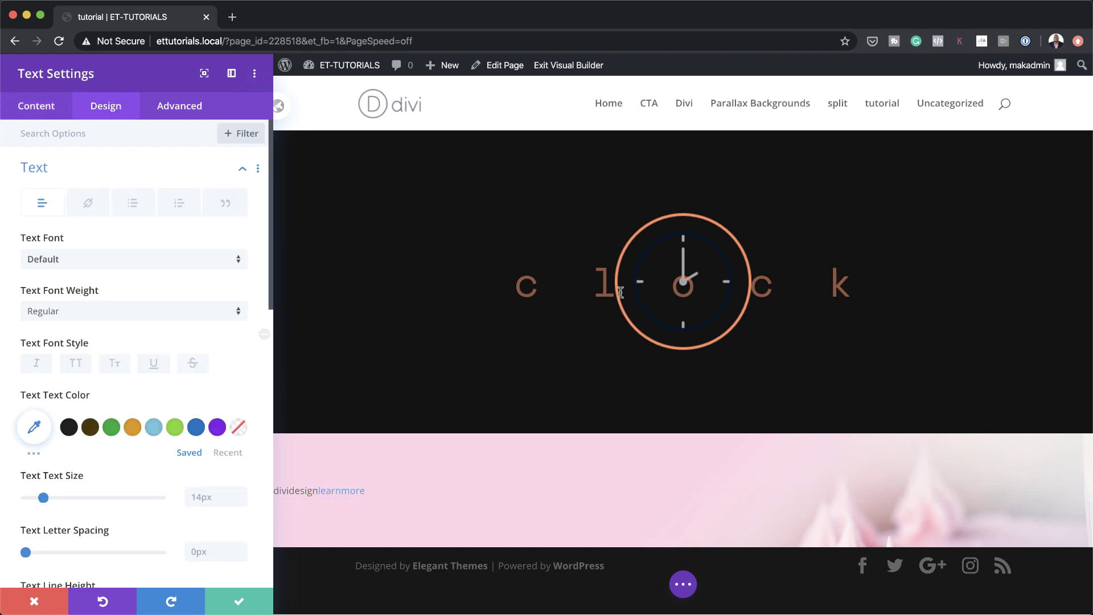
{"action": "left_click", "coordinate": [164, 261]}
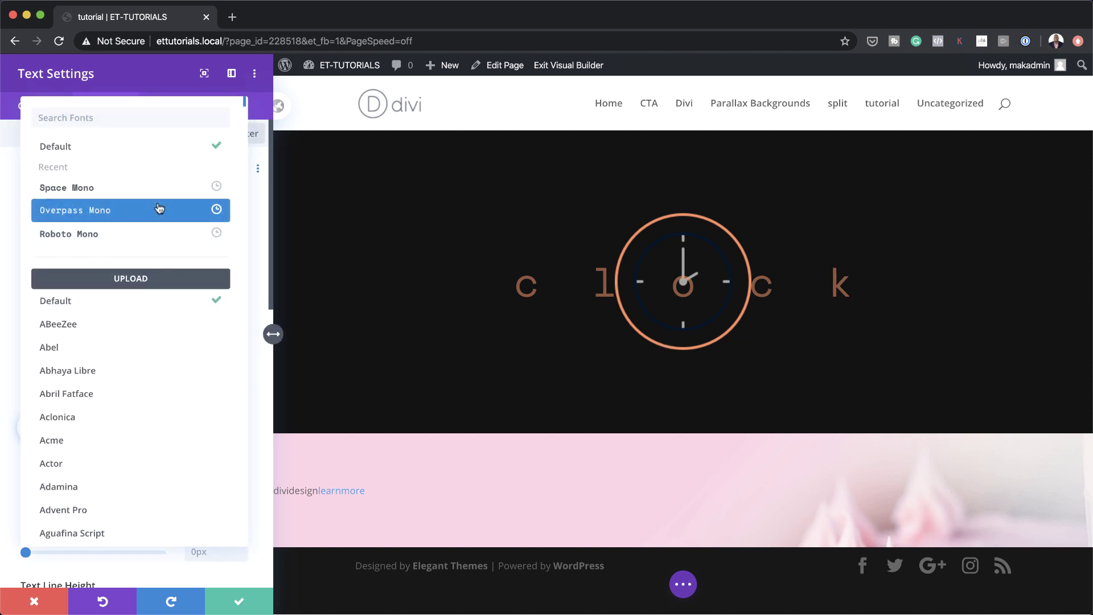
{"action": "left_click", "coordinate": [80, 368]}
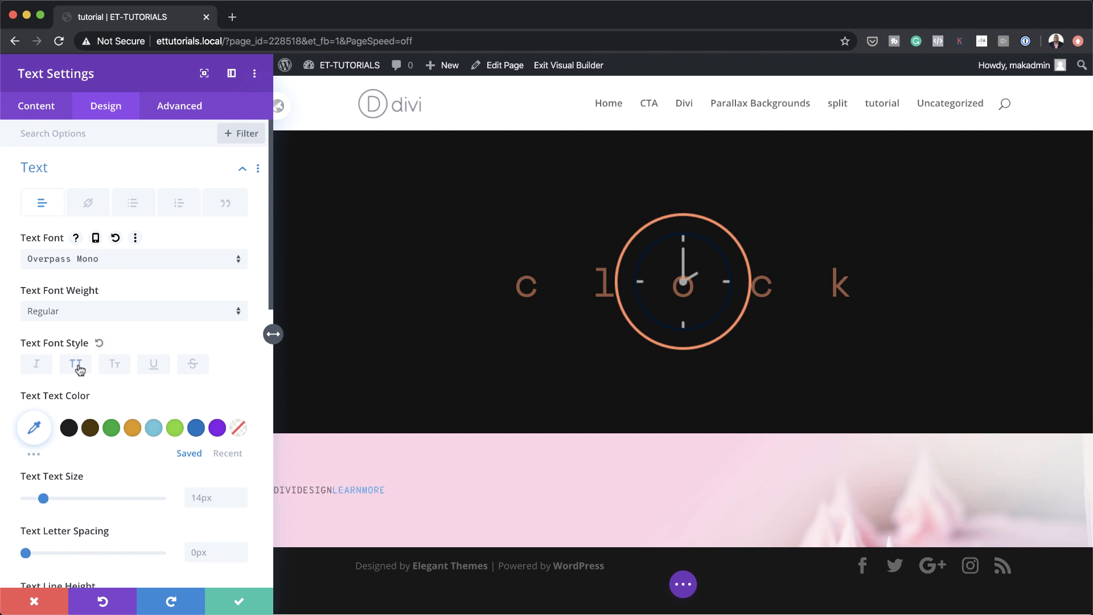
{"action": "left_click", "coordinate": [34, 428]}
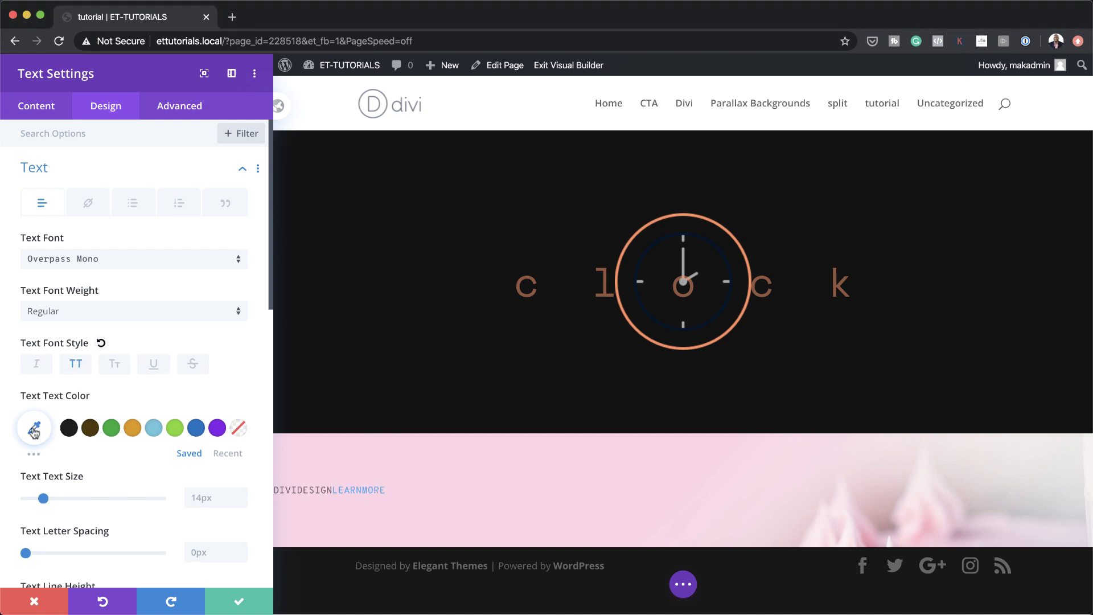
{"action": "type", "text": "#3e298f"}
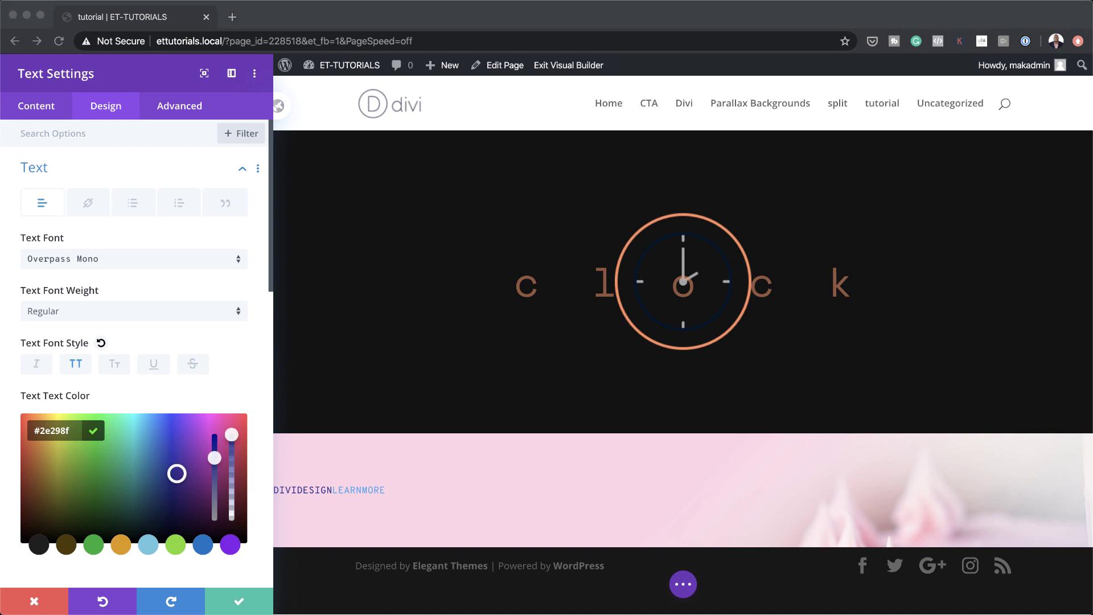
Set the body text size to 15vw, its letter spacing to 0.16em and its line height to 1em
{"action": "scroll", "coordinate": [227, 381], "scroll_direction": "down", "scroll_amount": 5}
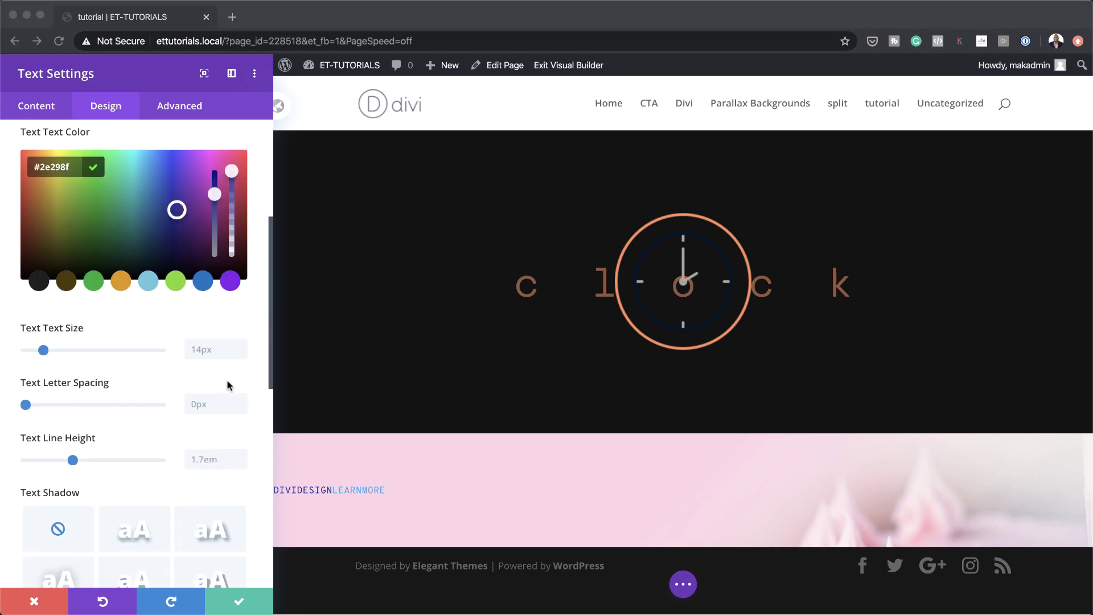
{"action": "left_click", "coordinate": [202, 349]}
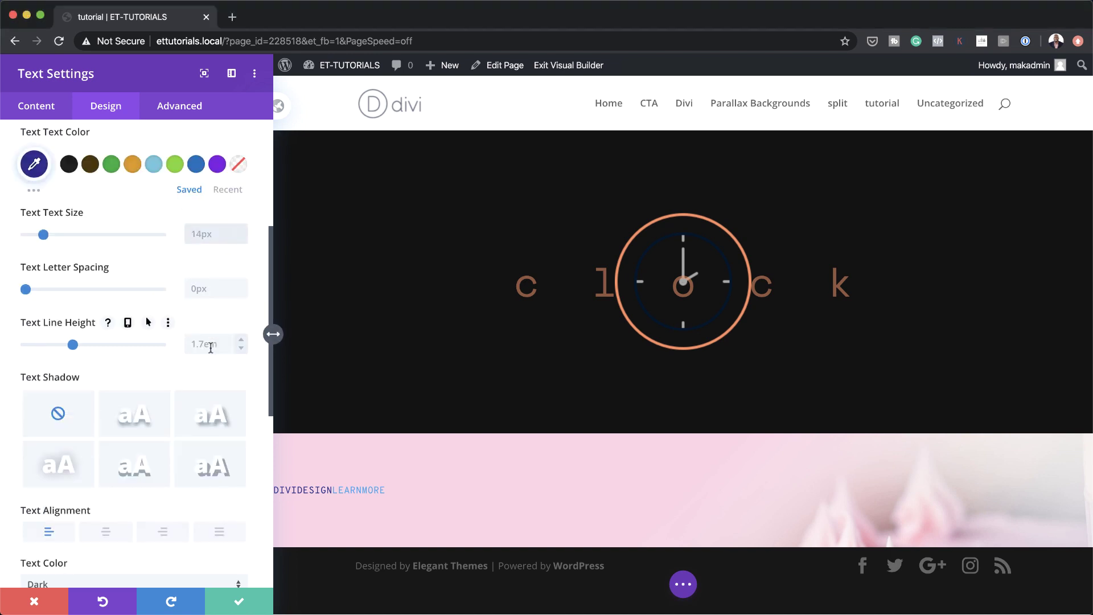
{"action": "type", "text": "15vw"}
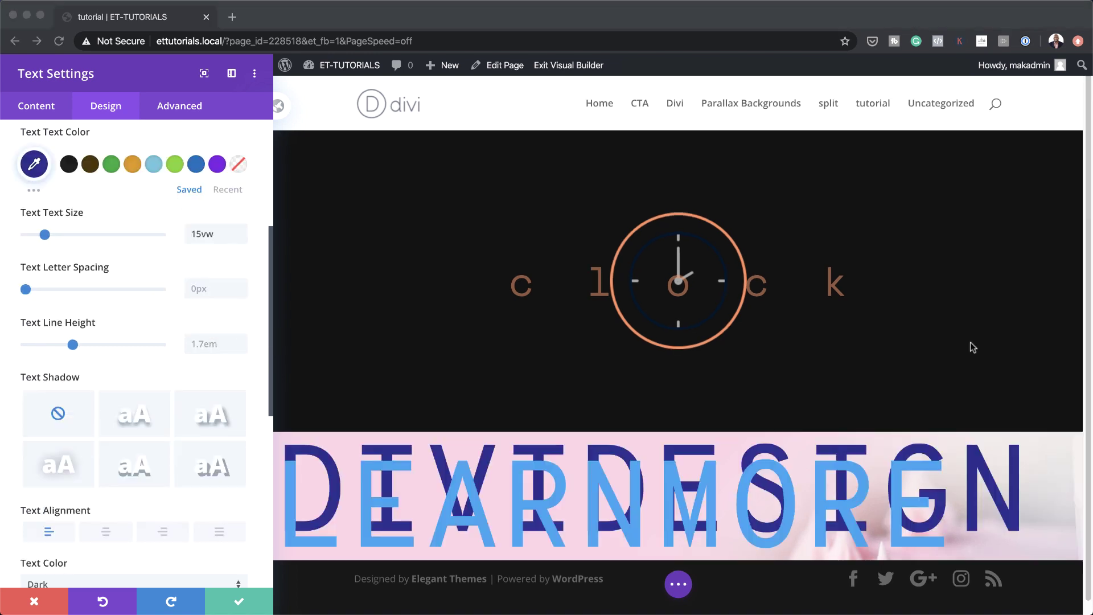
{"action": "left_click", "coordinate": [216, 292]}
{"action": "type", "text": "0.16em"}
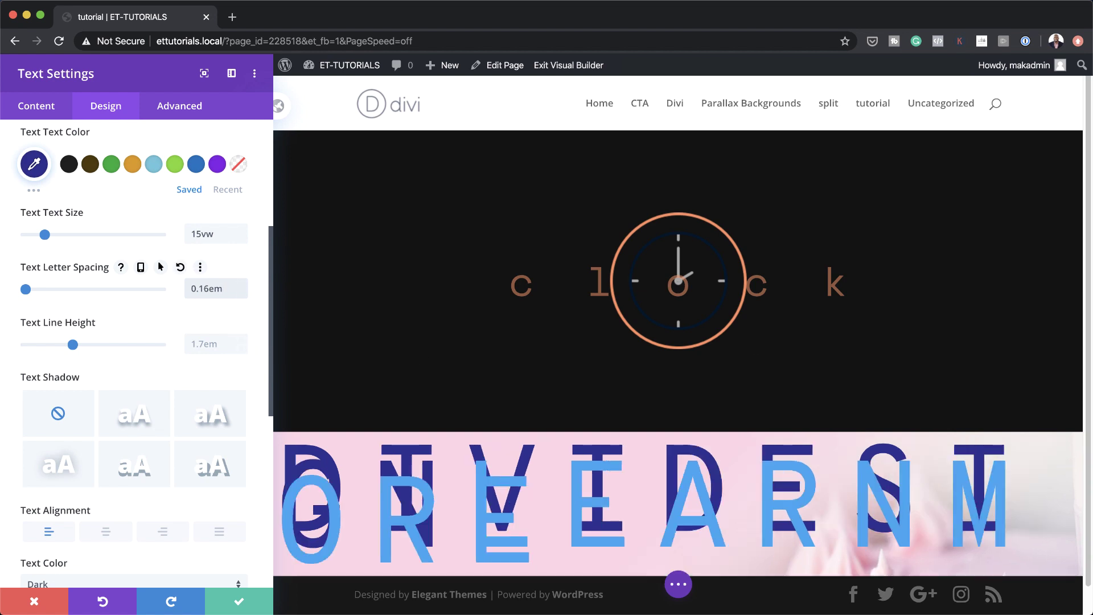
{"action": "left_click", "coordinate": [212, 344]}
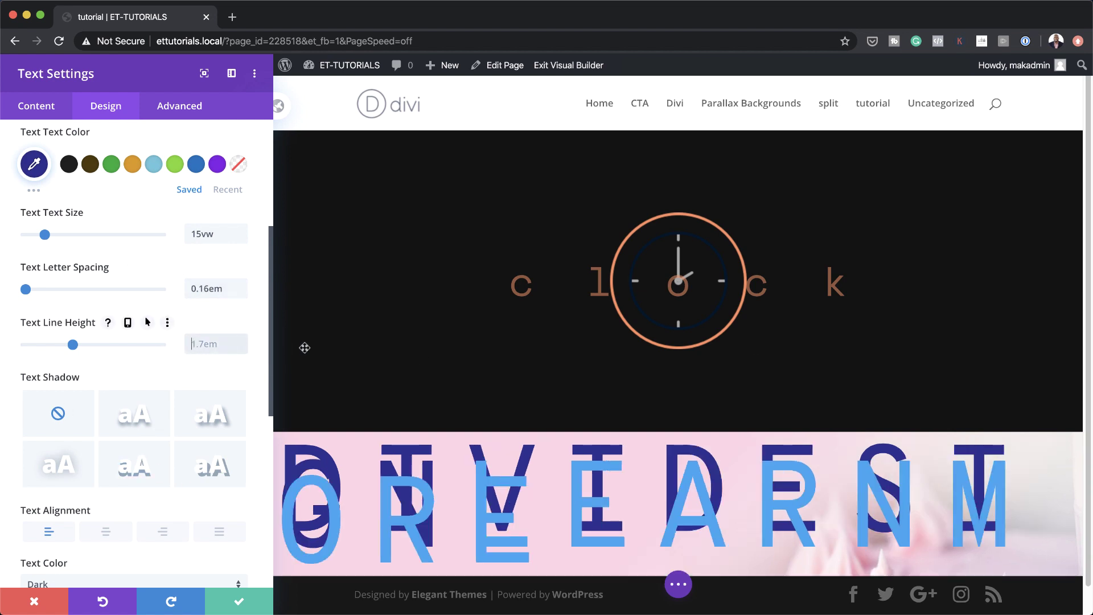
{"action": "type", "text": "1em"}
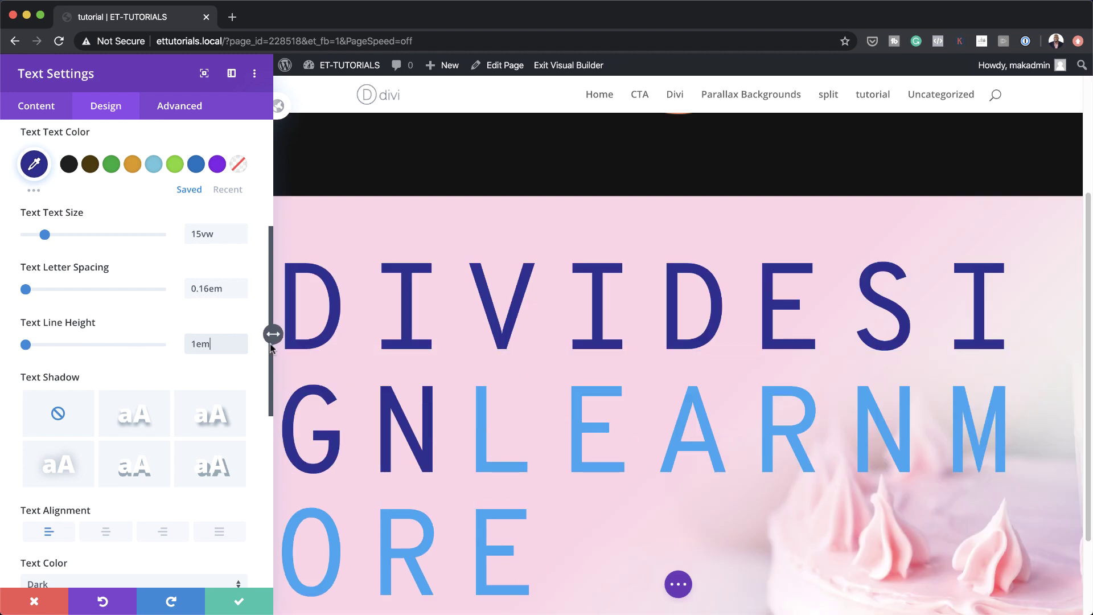
Set the link text color of the module to #2e298f
{"action": "scroll", "coordinate": [161, 244], "scroll_direction": "up", "scroll_amount": 5}
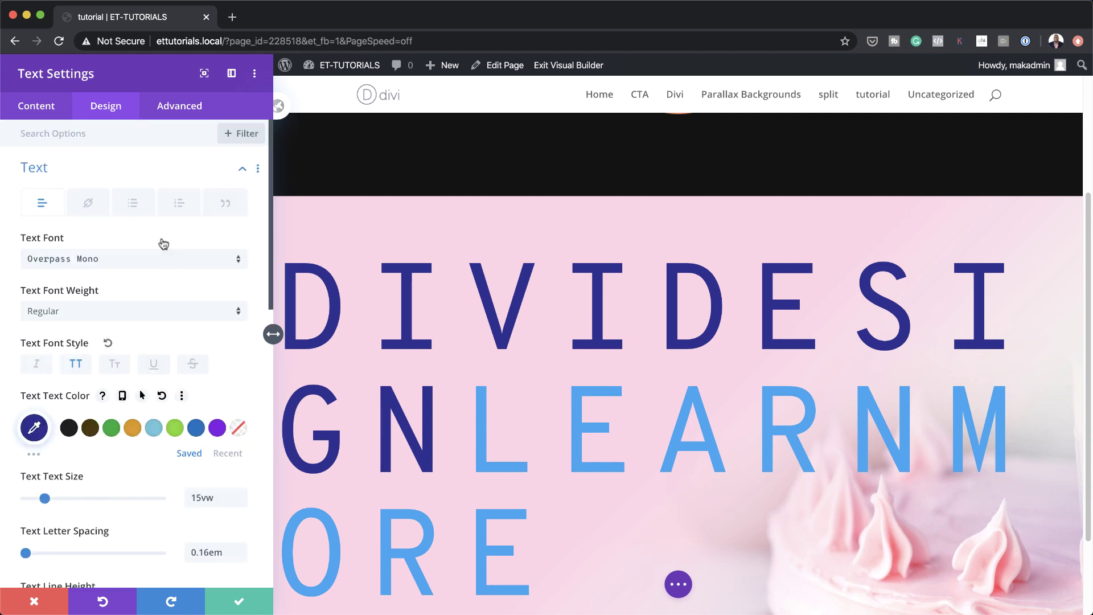
{"action": "left_click", "coordinate": [89, 206]}
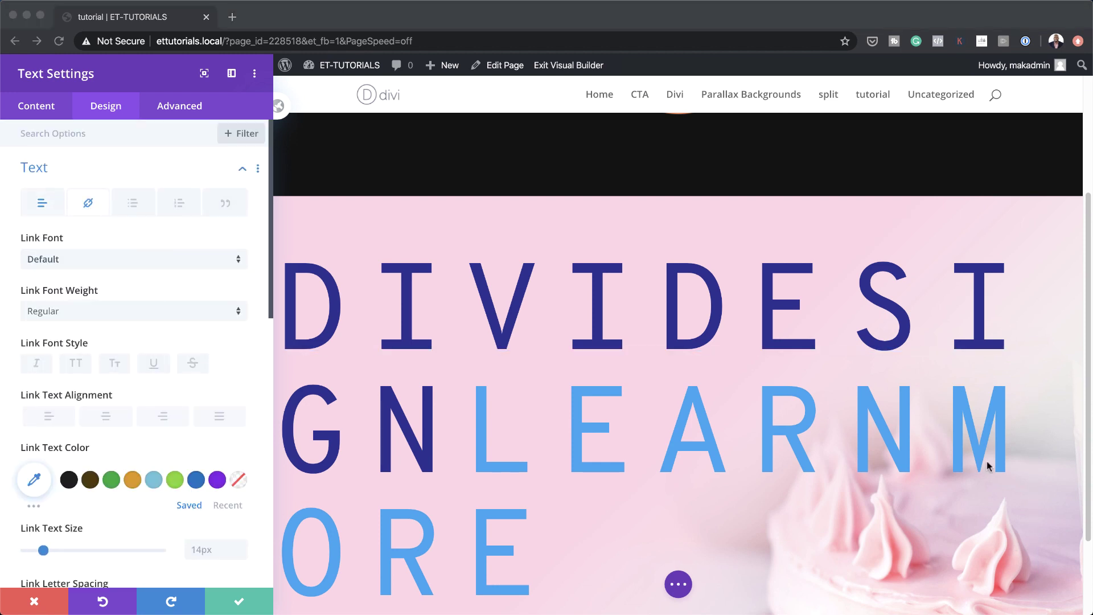
{"action": "left_click", "coordinate": [36, 480]}
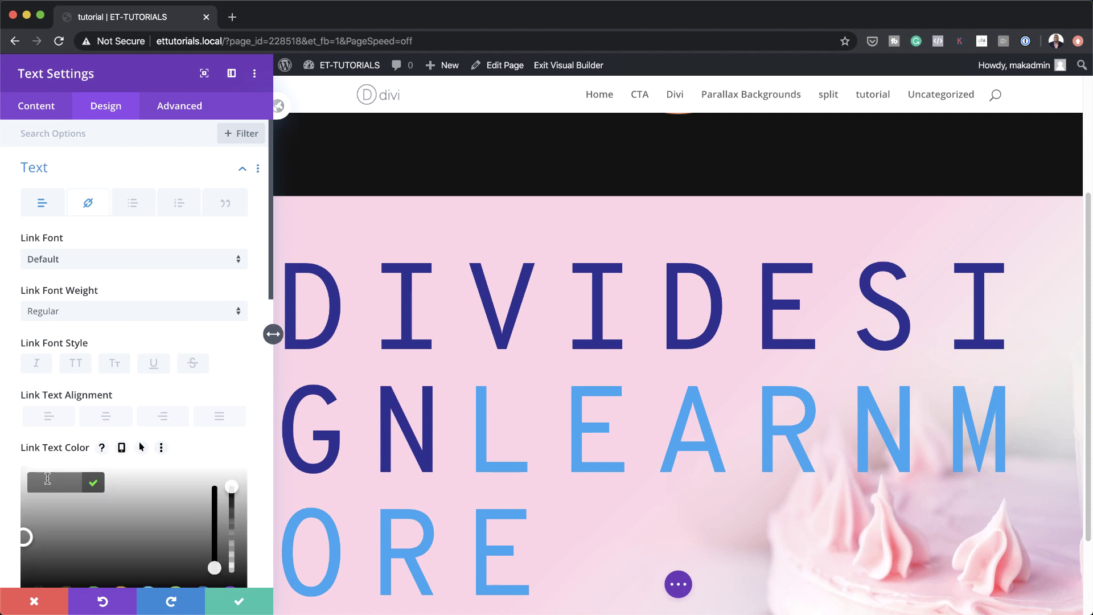
Set the link text size to 3.5vw and its letter spacing to 0em, and underline the link
{"action": "scroll", "coordinate": [152, 456], "scroll_direction": "down", "scroll_amount": 5}
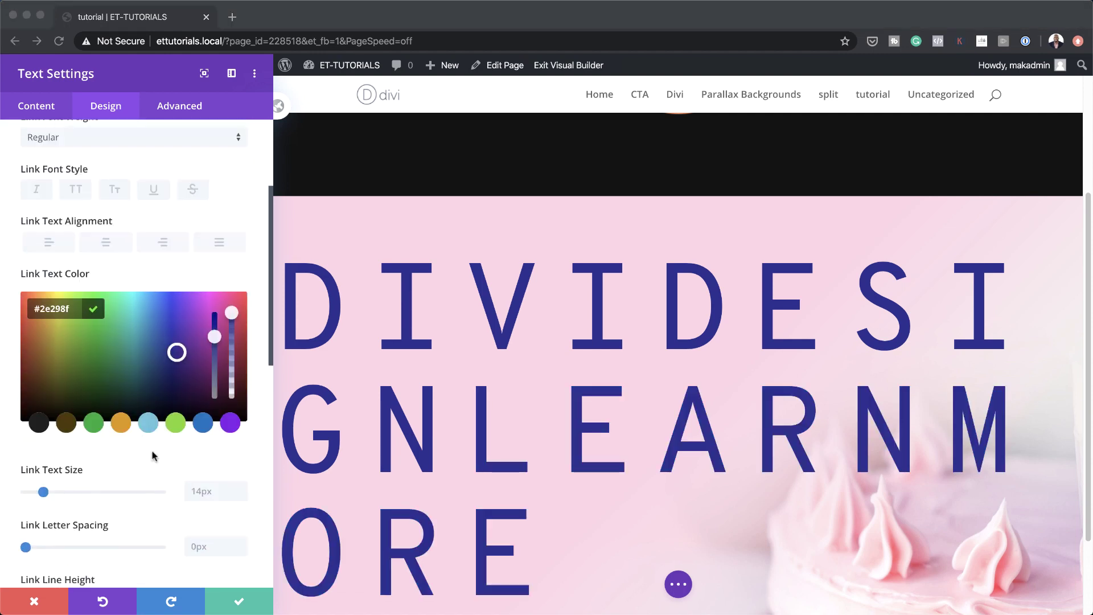
{"action": "left_click", "coordinate": [200, 492]}
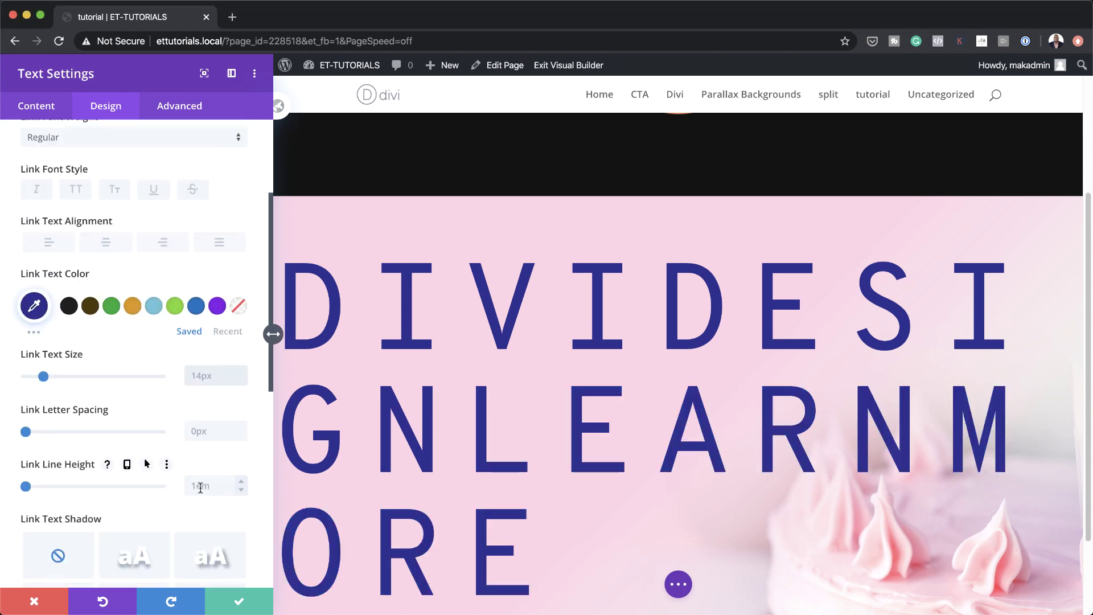
{"action": "type", "text": "3.5vw"}
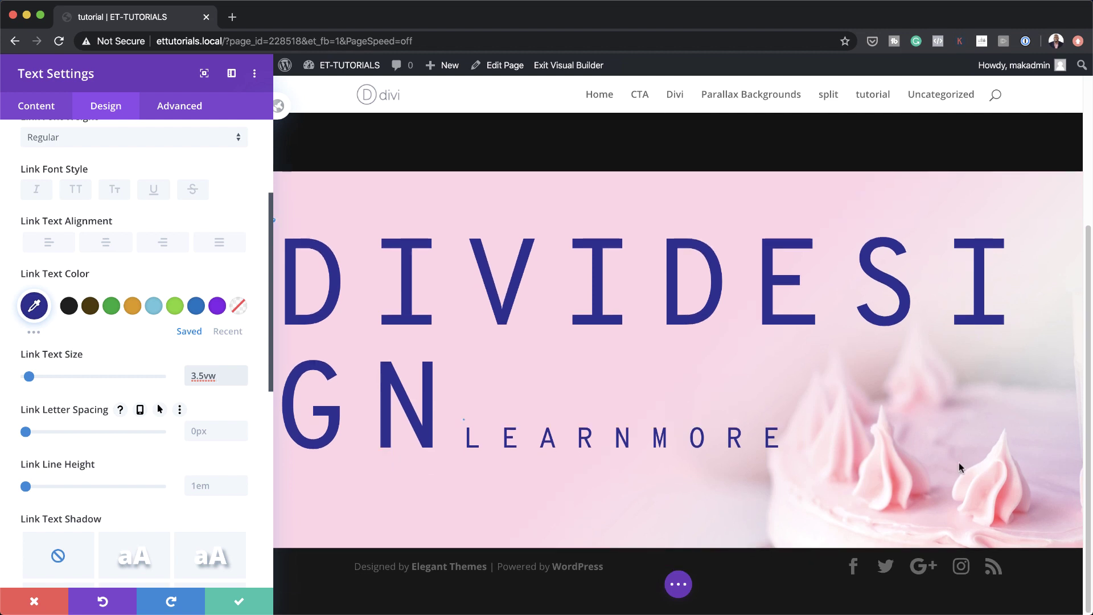
{"action": "left_click", "coordinate": [208, 433]}
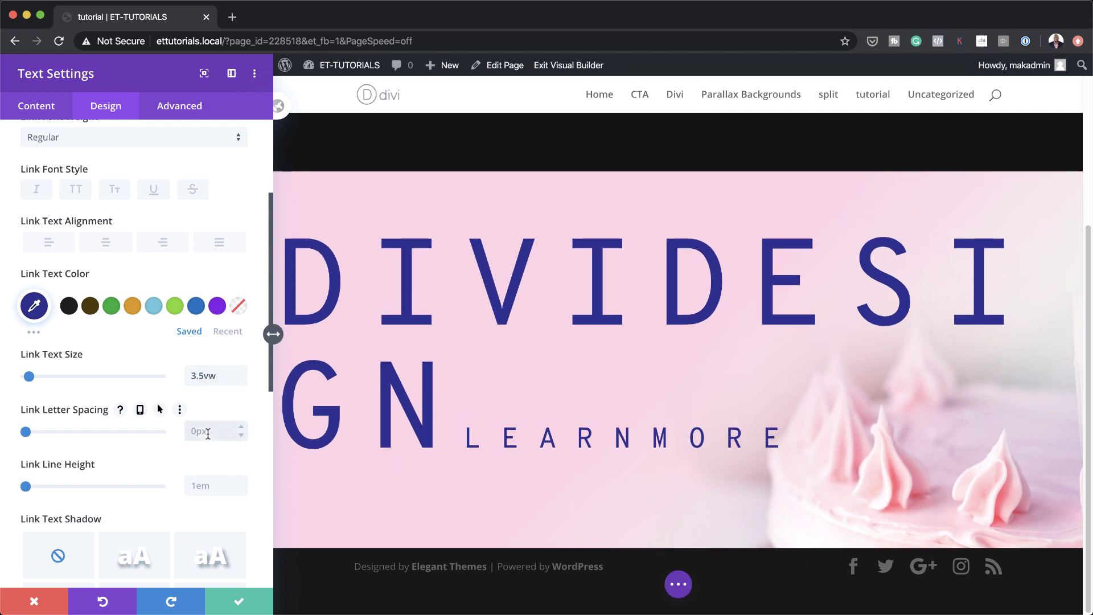
{"action": "type", "text": "0em"}
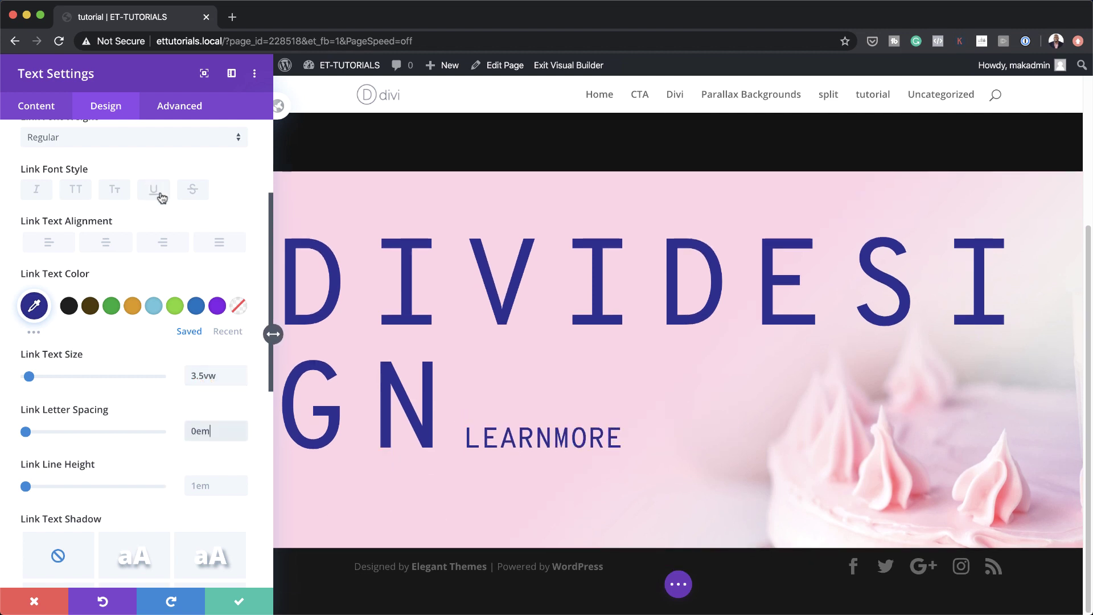
{"action": "left_click", "coordinate": [160, 194]}
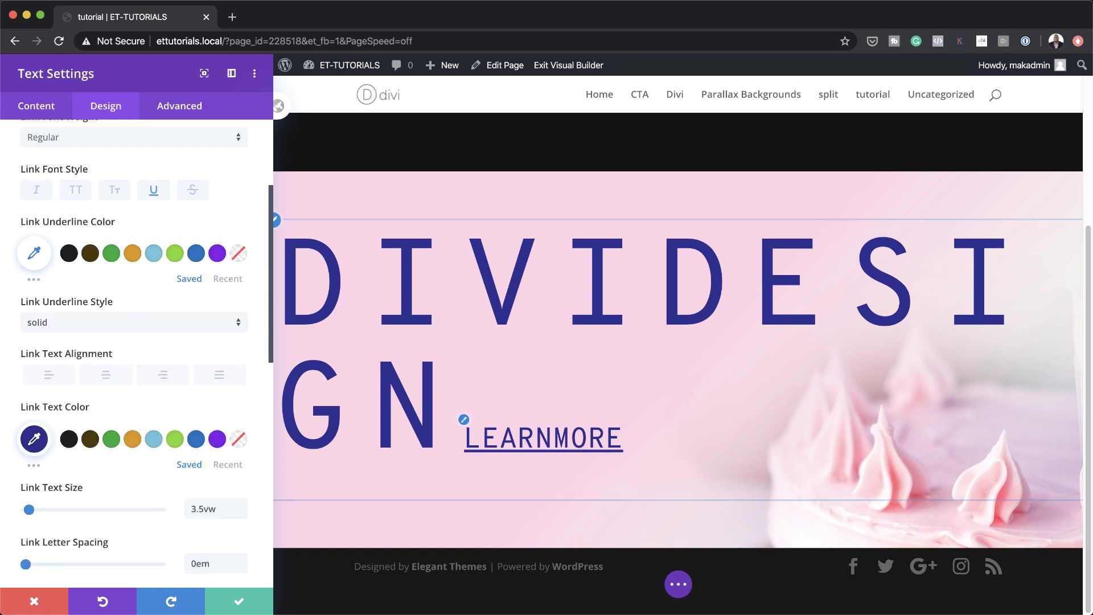
Give the text module 0.16em left padding, 3em right padding and a 0px bottom margin, and save its settings
{"action": "scroll", "coordinate": [169, 498], "scroll_direction": "down", "scroll_amount": 8}
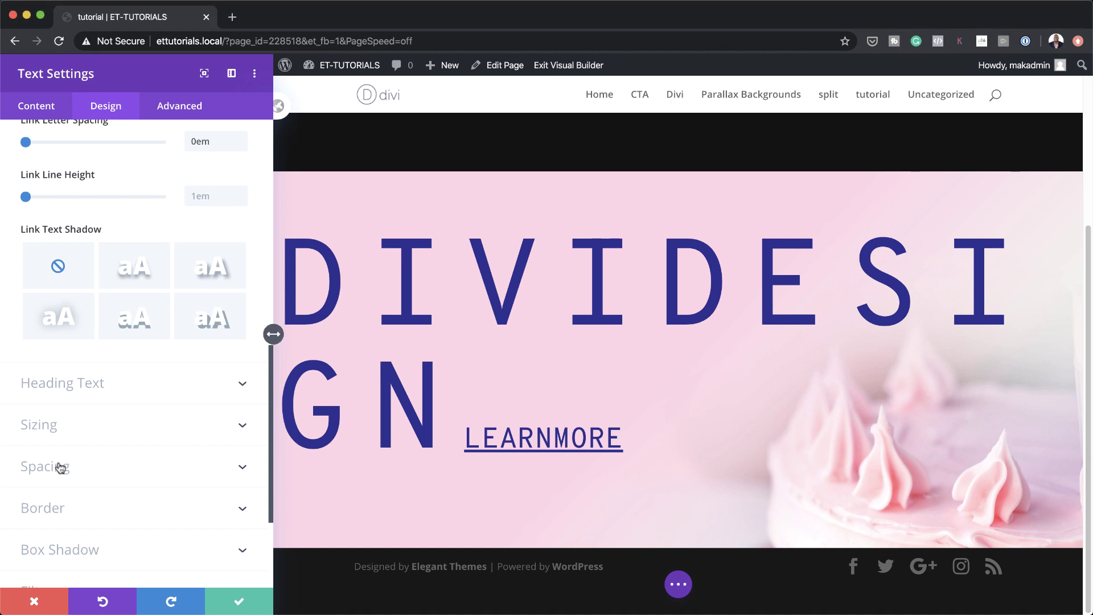
{"action": "left_click", "coordinate": [60, 466]}
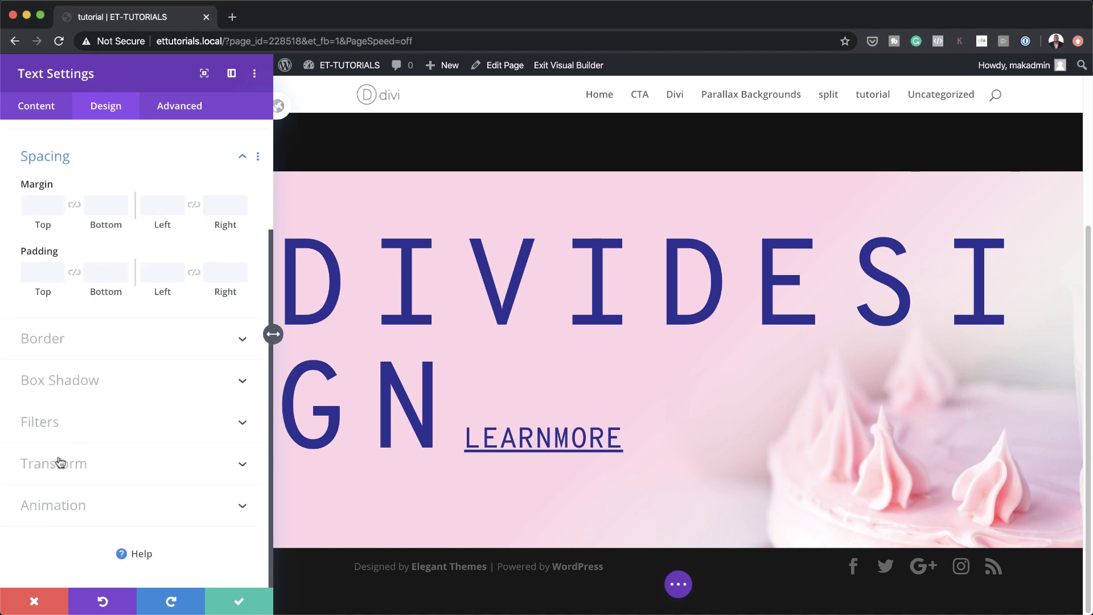
{"action": "left_click", "coordinate": [149, 274]}
{"action": "type", "text": "0.16em"}
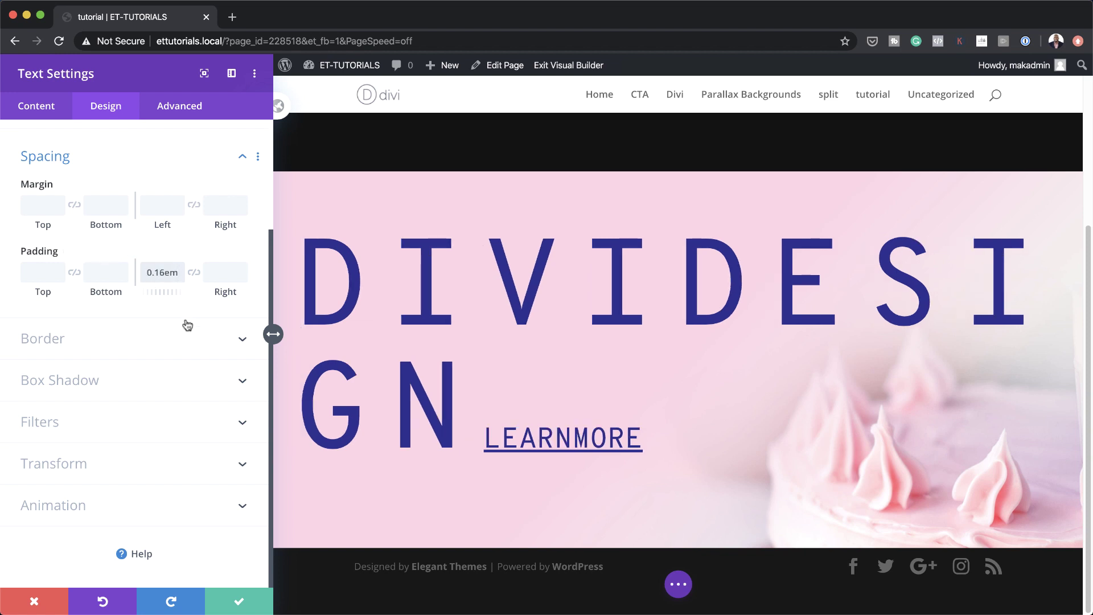
{"action": "key", "text": "Tab"}
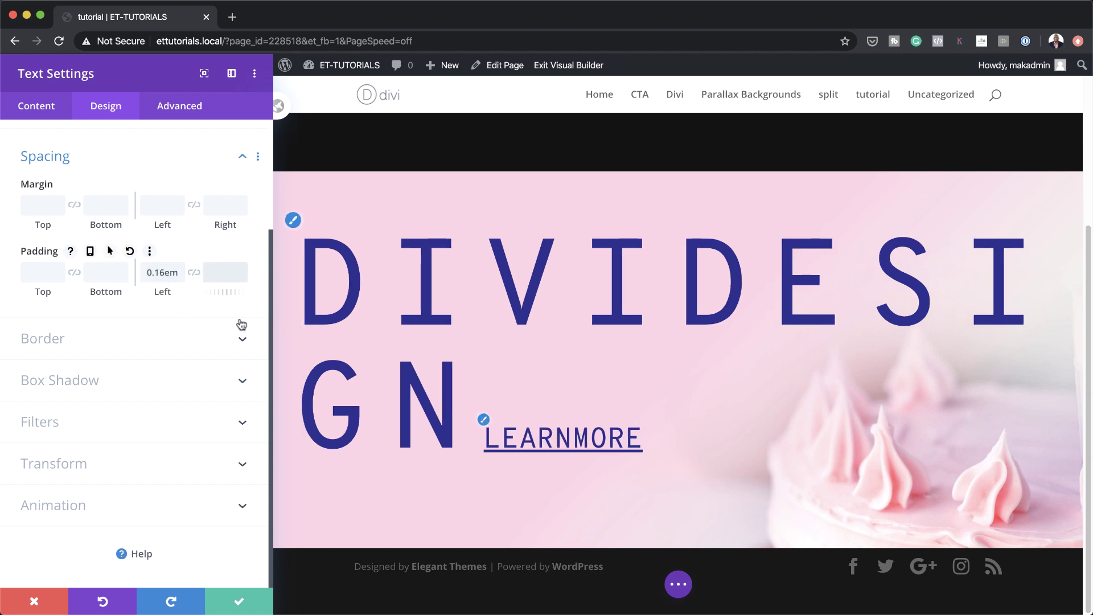
{"action": "type", "text": "3em"}
{"action": "left_click", "coordinate": [117, 209]}
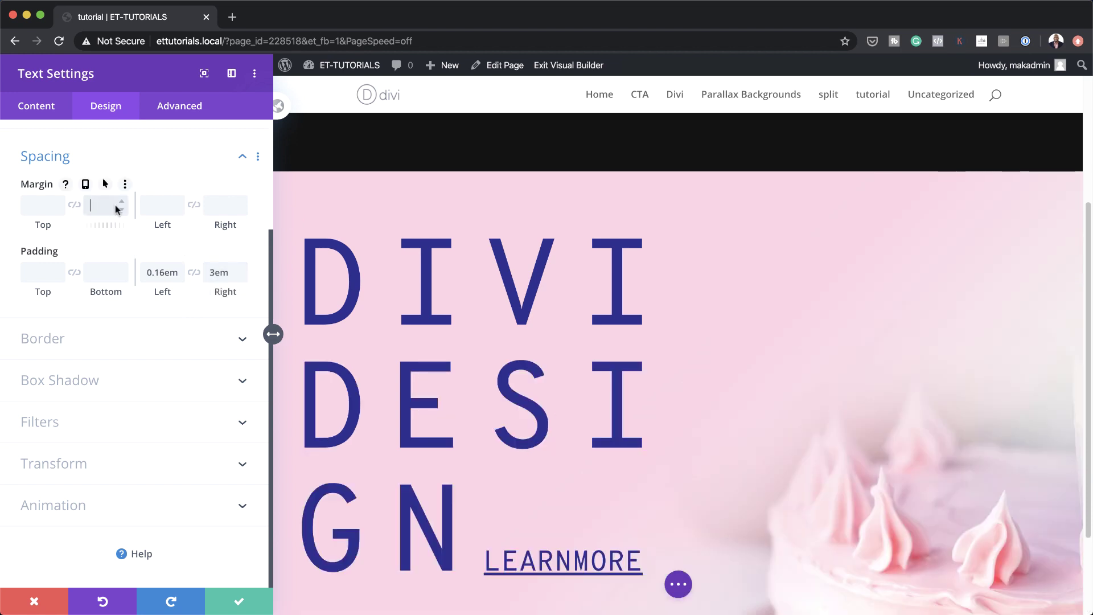
{"action": "type", "text": "0px"}
{"action": "left_click", "coordinate": [243, 604]}
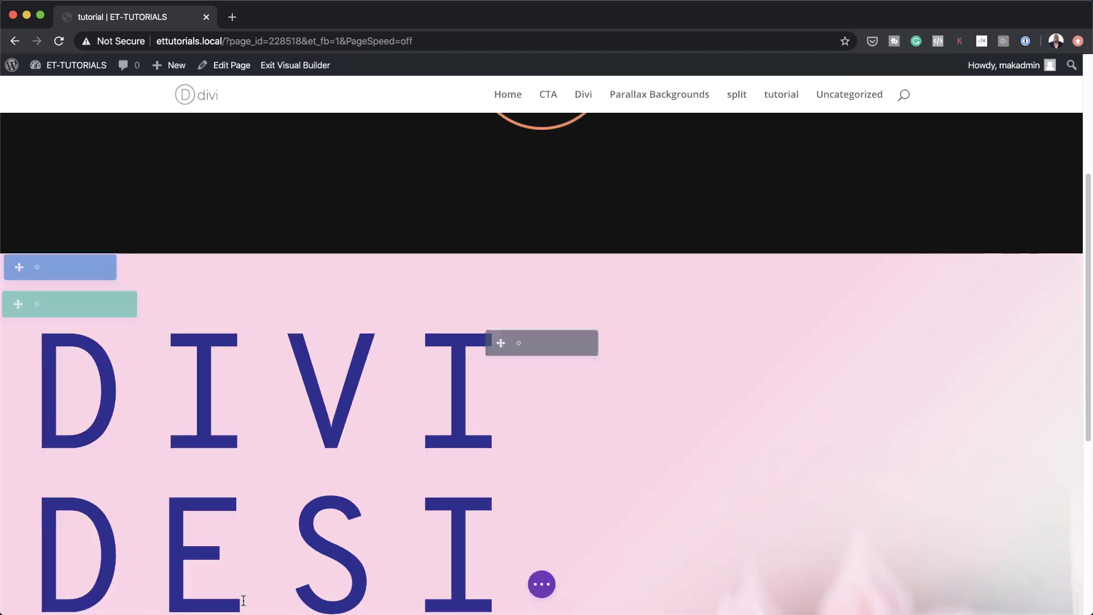
Recolor only the word "DIVI" in the pink section's text to white (#ffffff) with inline editing
{"action": "scroll", "coordinate": [379, 421], "scroll_direction": "down", "scroll_amount": 3}
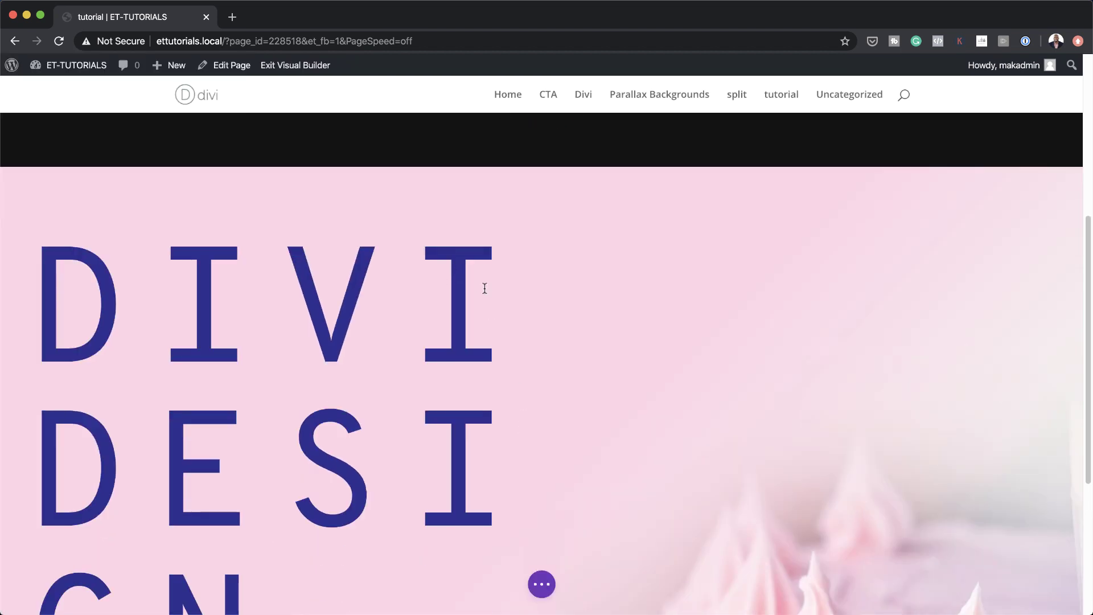
{"action": "left_click_drag", "start_coordinate": [484, 288], "coordinate": [72, 285]}
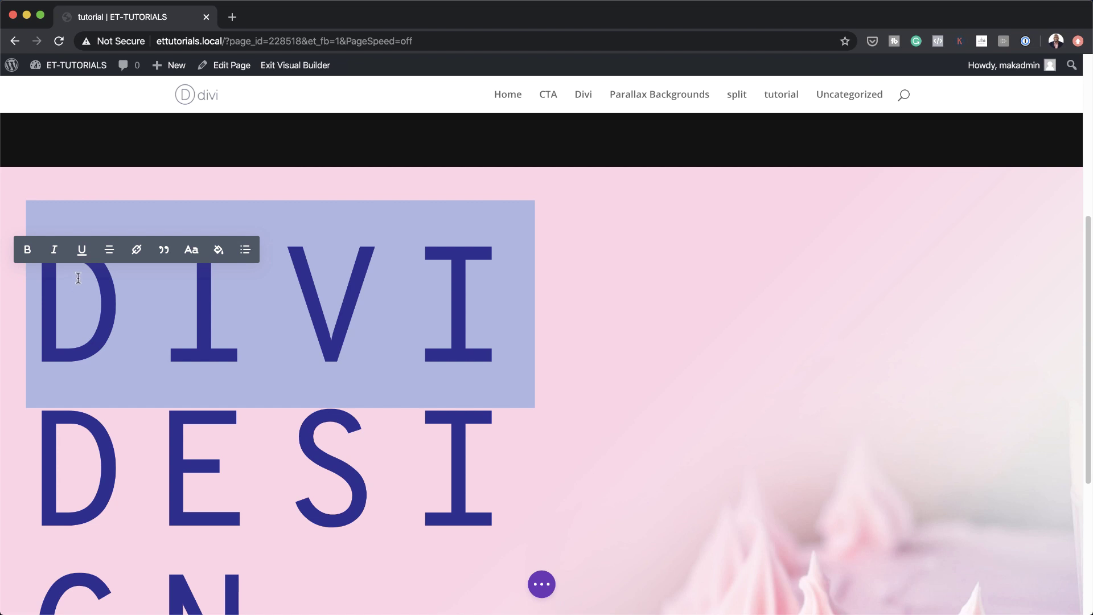
{"action": "left_click", "coordinate": [219, 251]}
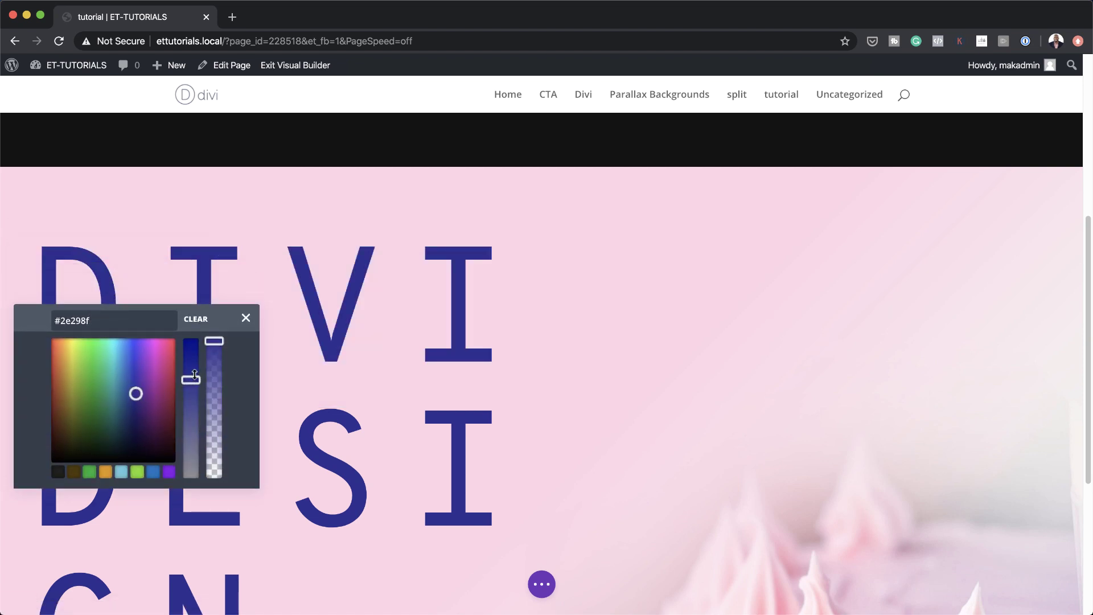
{"action": "left_click_drag", "start_coordinate": [191, 380], "coordinate": [194, 332]}
{"action": "left_click", "coordinate": [118, 339]}
{"action": "double_click", "coordinate": [102, 318]}
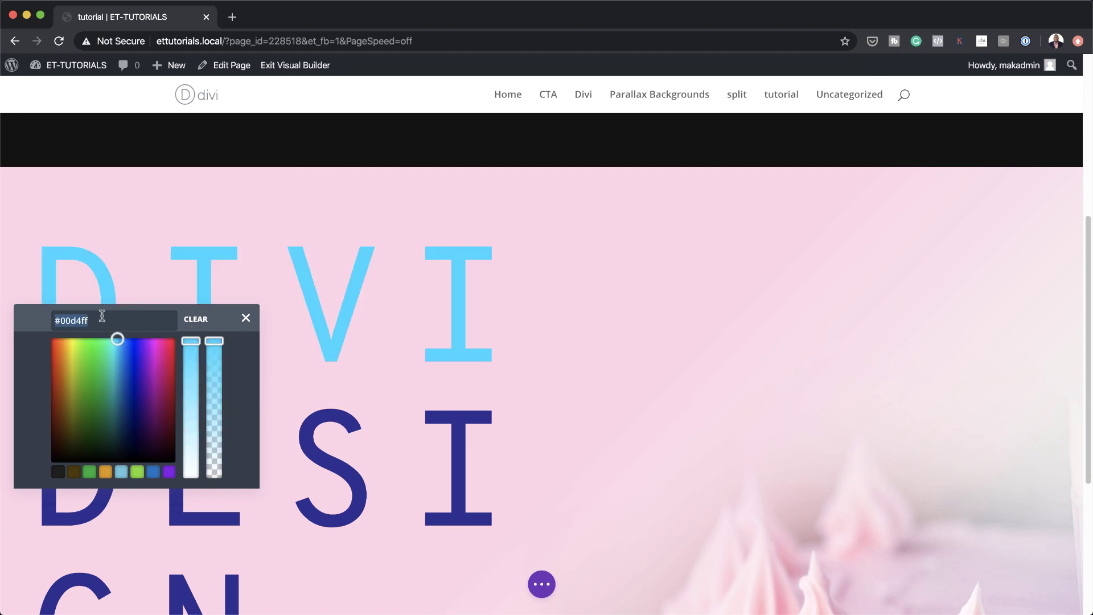
{"action": "type", "text": "#ffffff"}
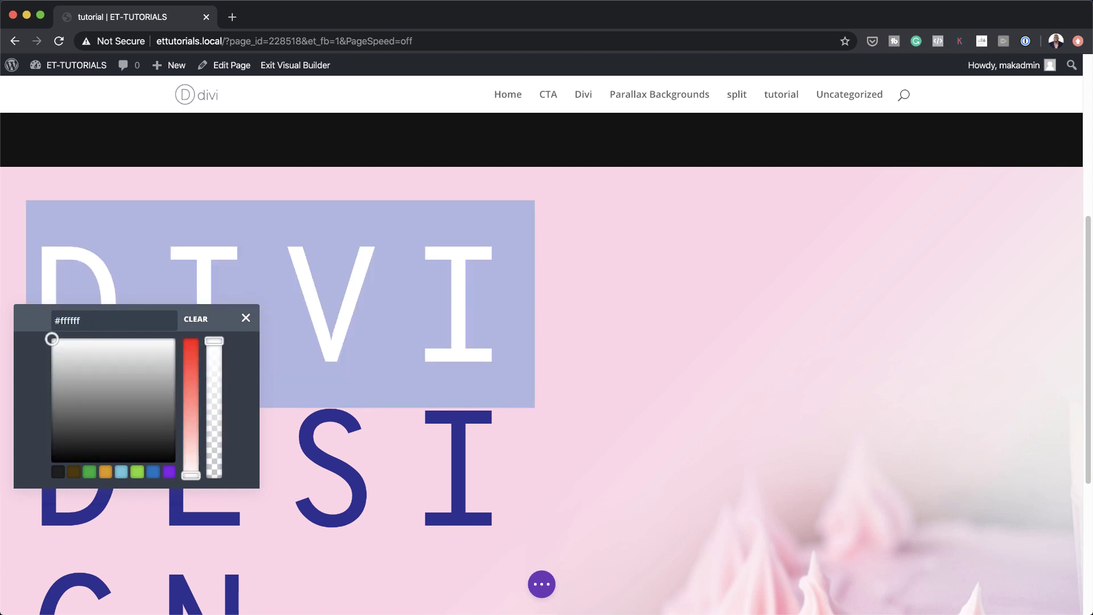
{"action": "key", "text": "Return"}
{"action": "left_click", "coordinate": [551, 346]}
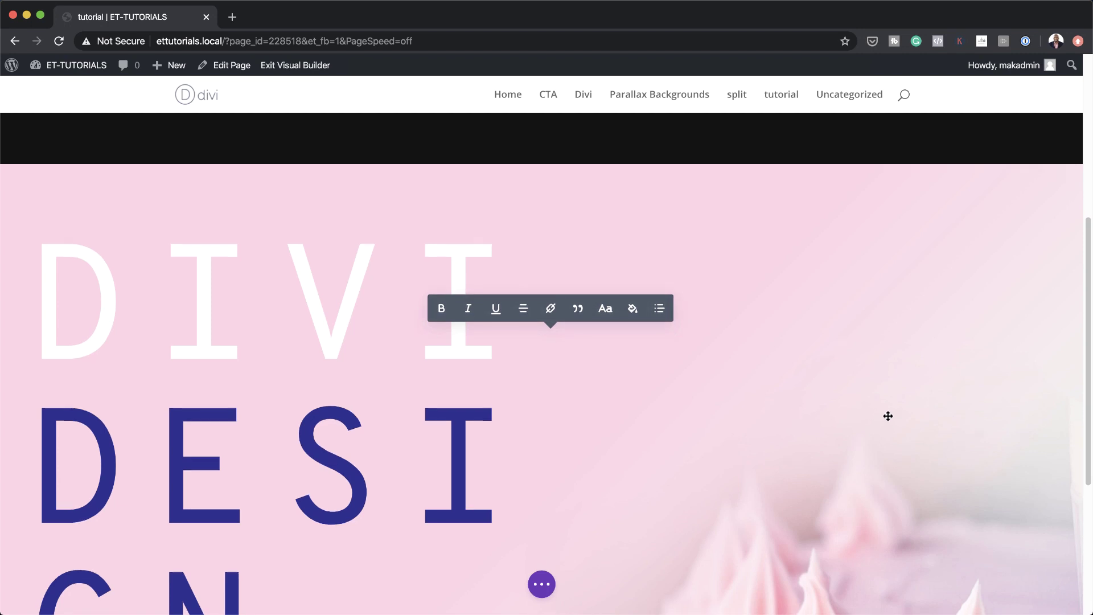
Recolor only the second letter, "I", of the white word "DIVI" in the pink section to red (#f34a43)
{"action": "scroll", "coordinate": [886, 415], "scroll_direction": "down", "scroll_amount": 4}
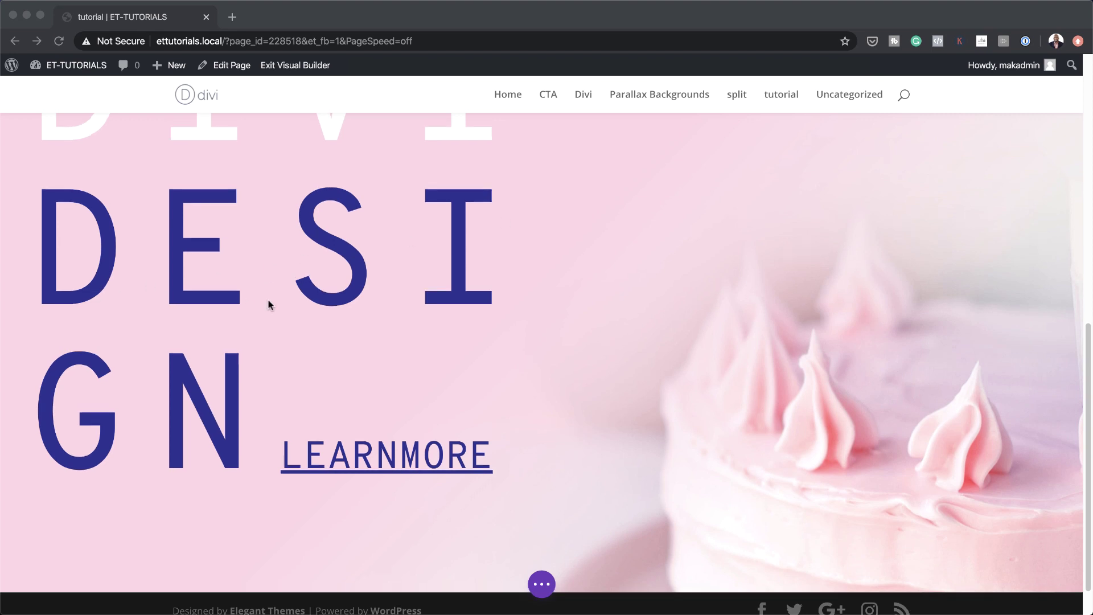
{"action": "scroll", "coordinate": [268, 298], "scroll_direction": "up", "scroll_amount": 5}
{"action": "left_click", "coordinate": [170, 306]}
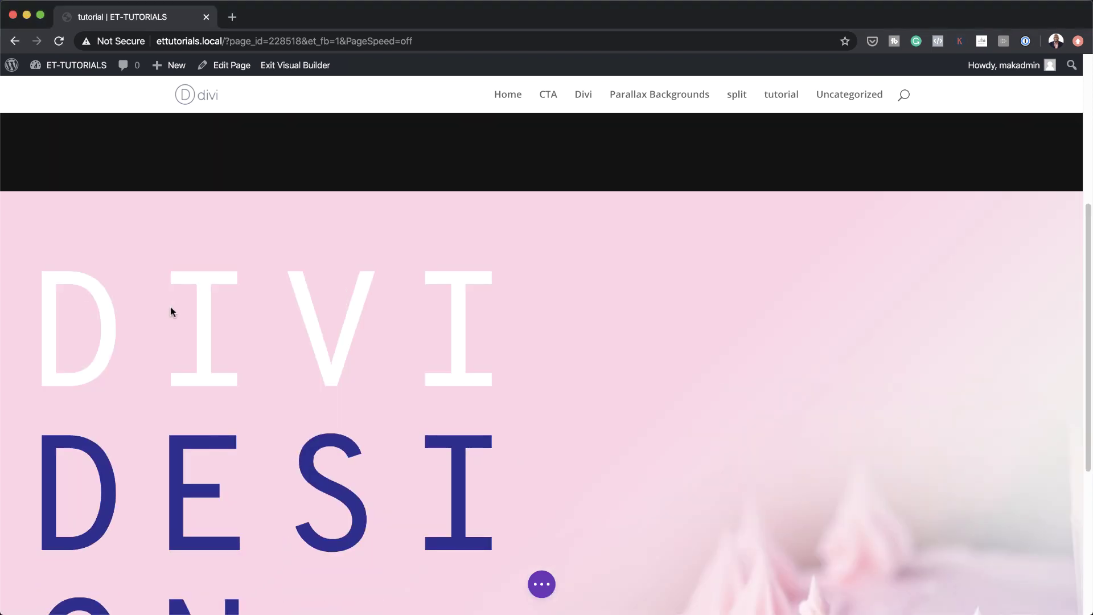
{"action": "double_click", "coordinate": [207, 306]}
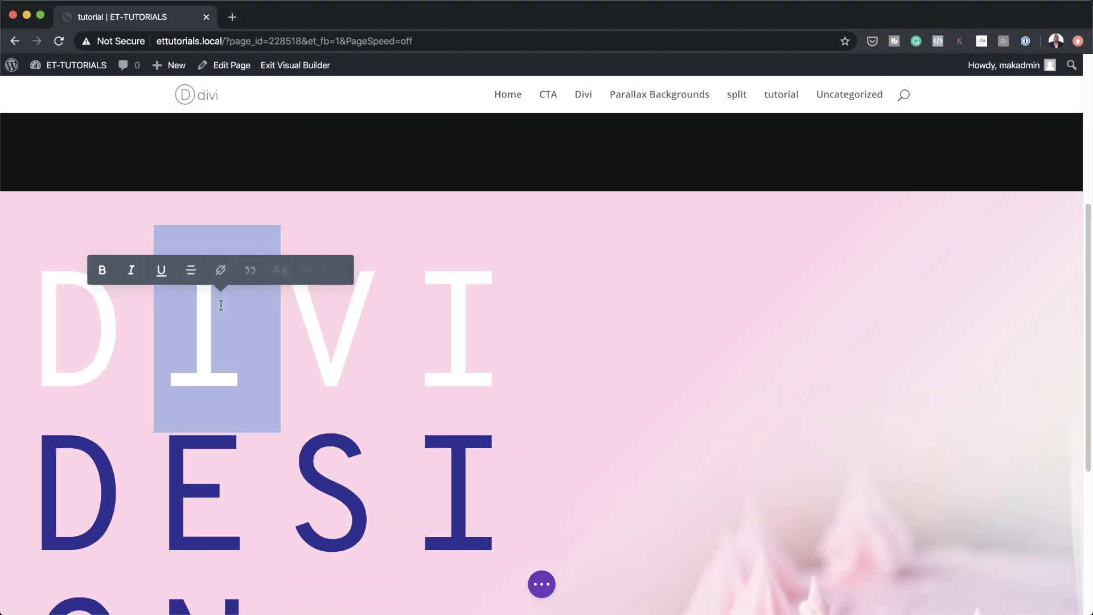
{"action": "left_click", "coordinate": [303, 272]}
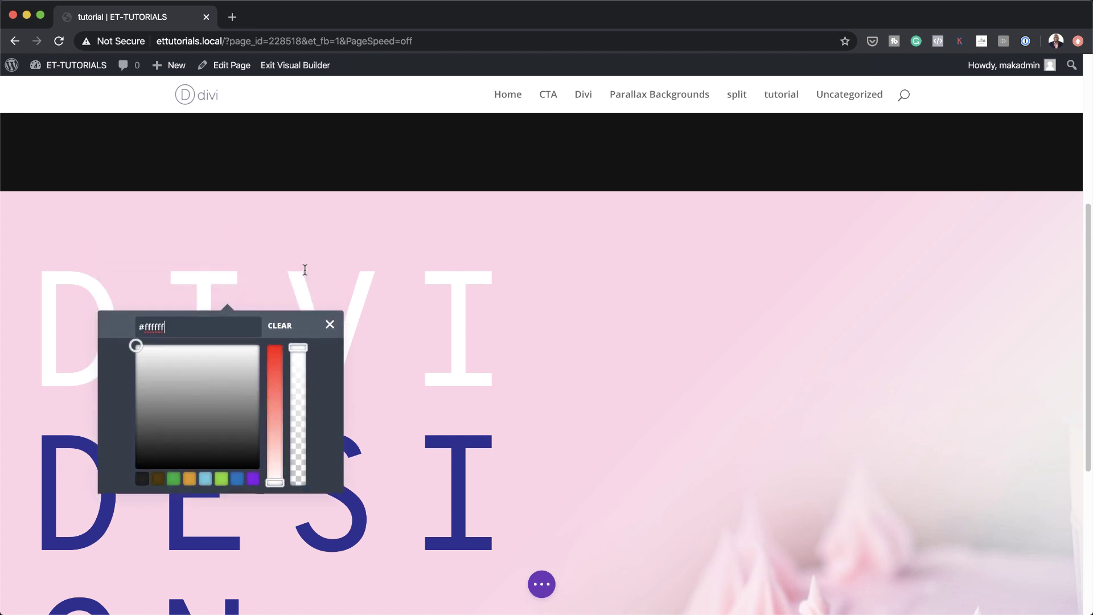
{"action": "double_click", "coordinate": [217, 338]}
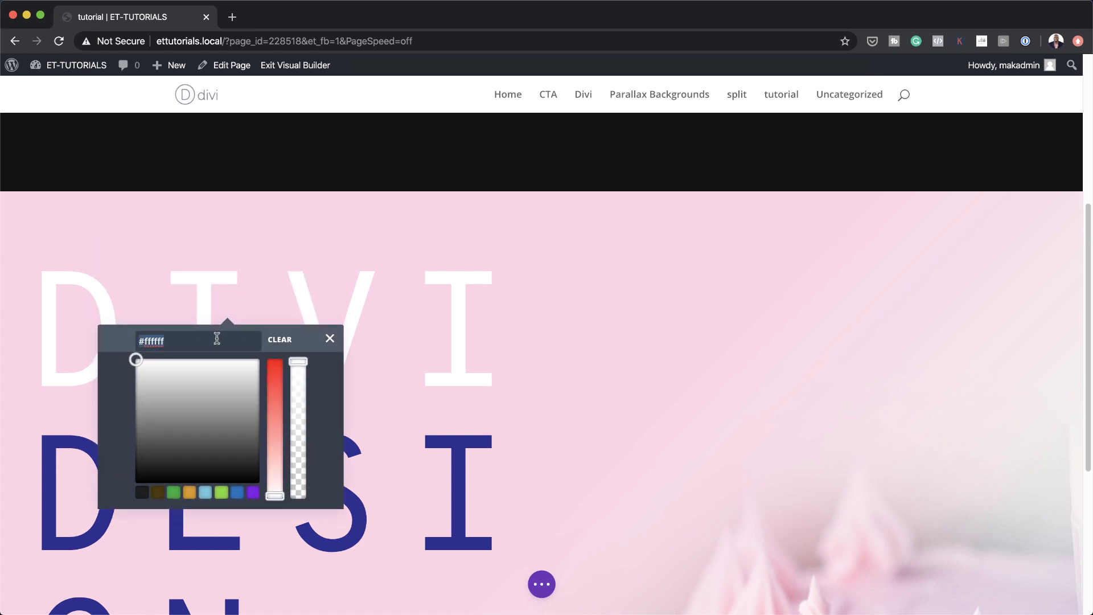
{"action": "type", "text": "f34a43"}
{"action": "key", "text": "Return"}
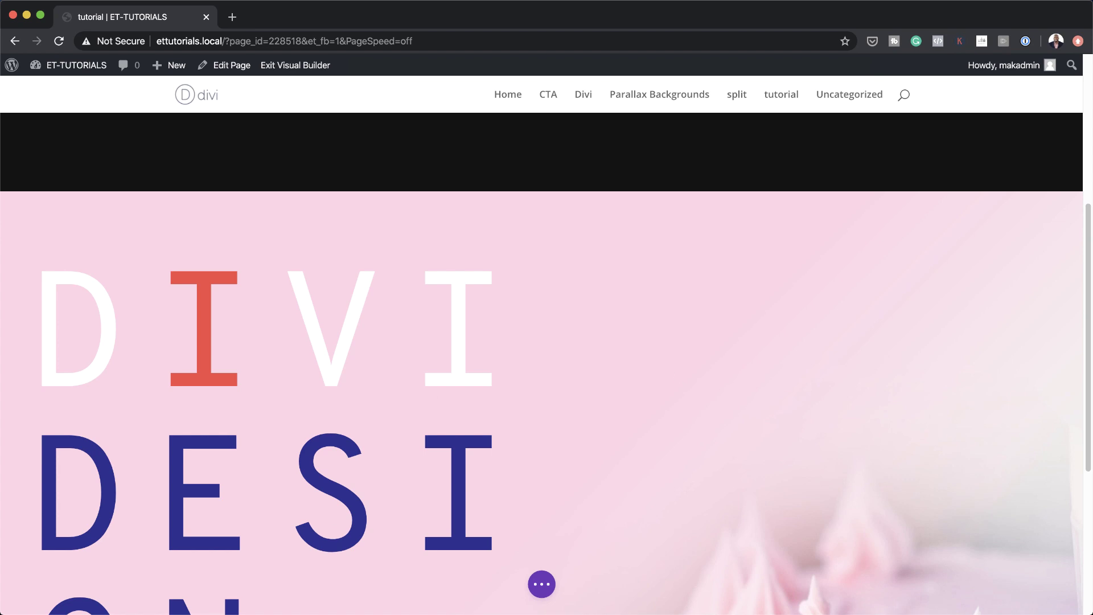
Add a new section with a single-column row below the pink cake section, without inserting a module
{"action": "scroll", "coordinate": [684, 487], "scroll_direction": "down", "scroll_amount": 3}
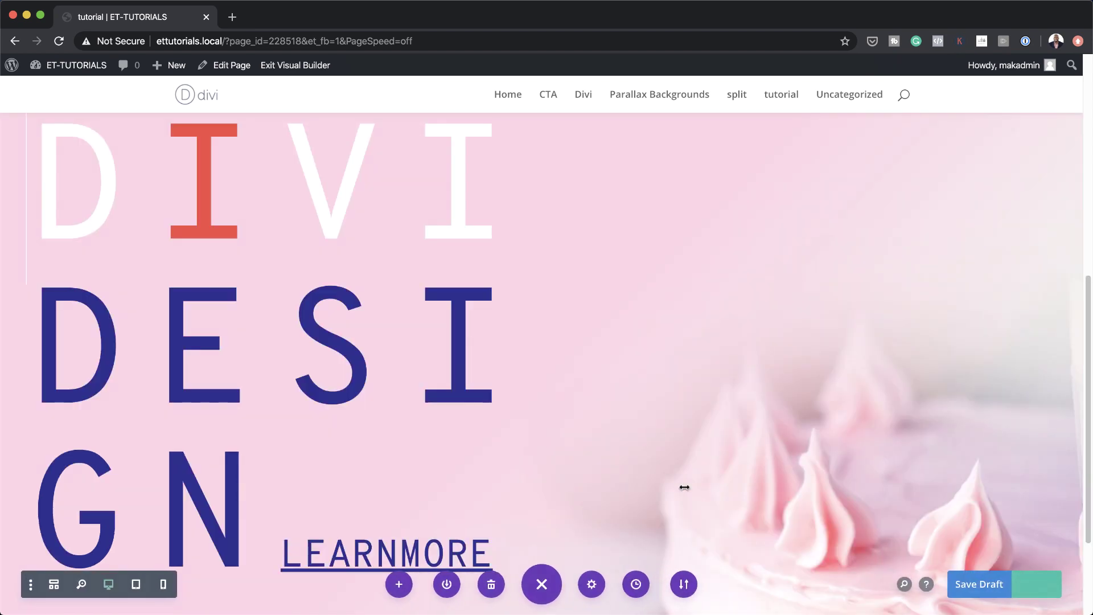
{"action": "scroll", "coordinate": [831, 278], "scroll_direction": "down", "scroll_amount": 3}
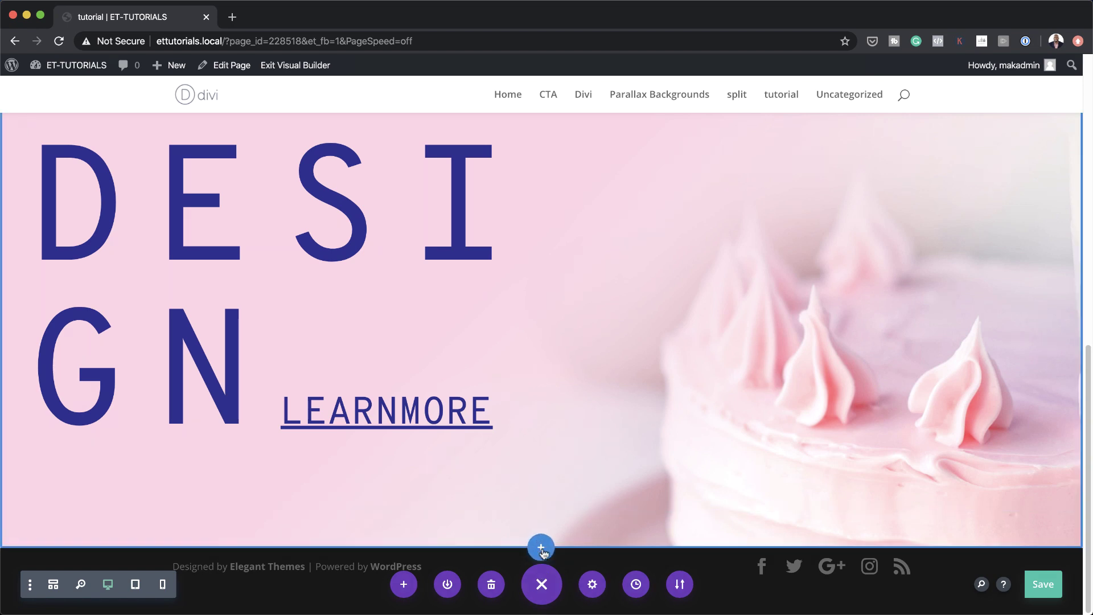
{"action": "left_click", "coordinate": [541, 548]}
{"action": "left_click", "coordinate": [463, 505]}
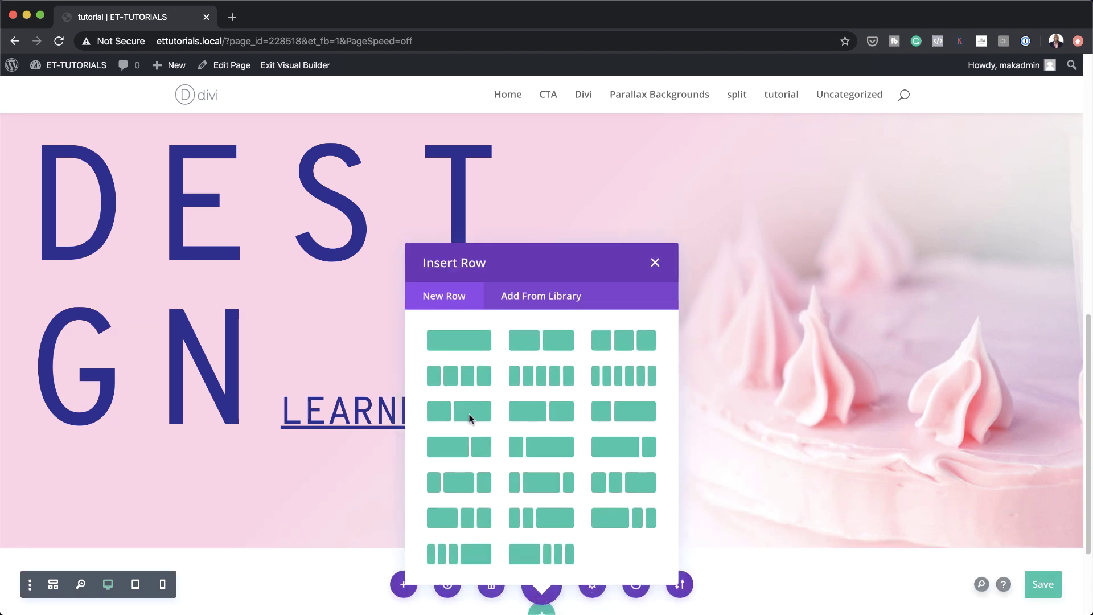
{"action": "left_click", "coordinate": [465, 342]}
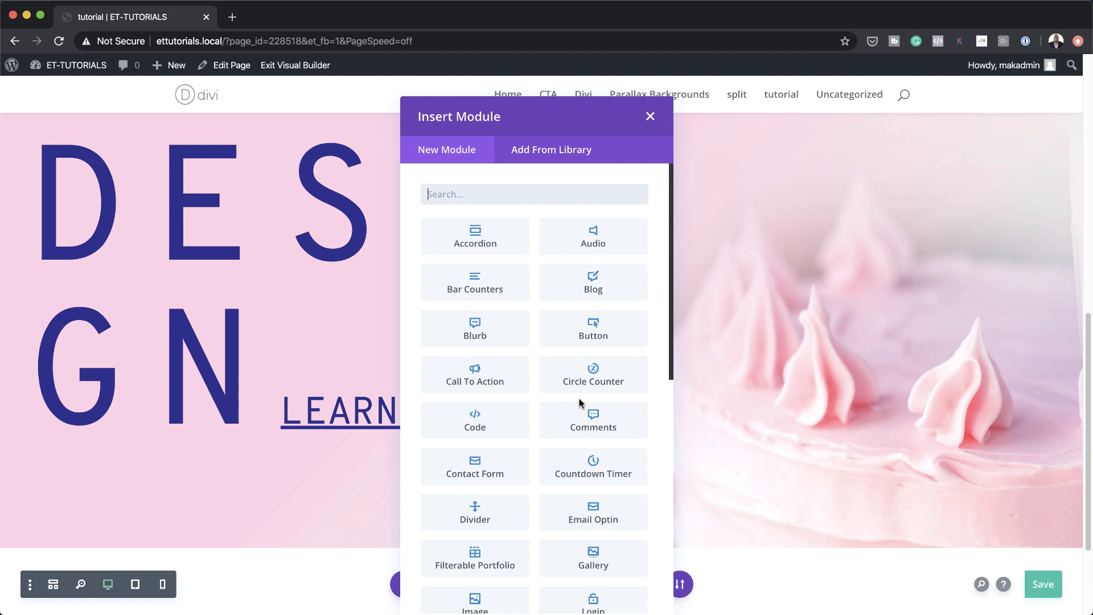
{"action": "left_click", "coordinate": [650, 117]}
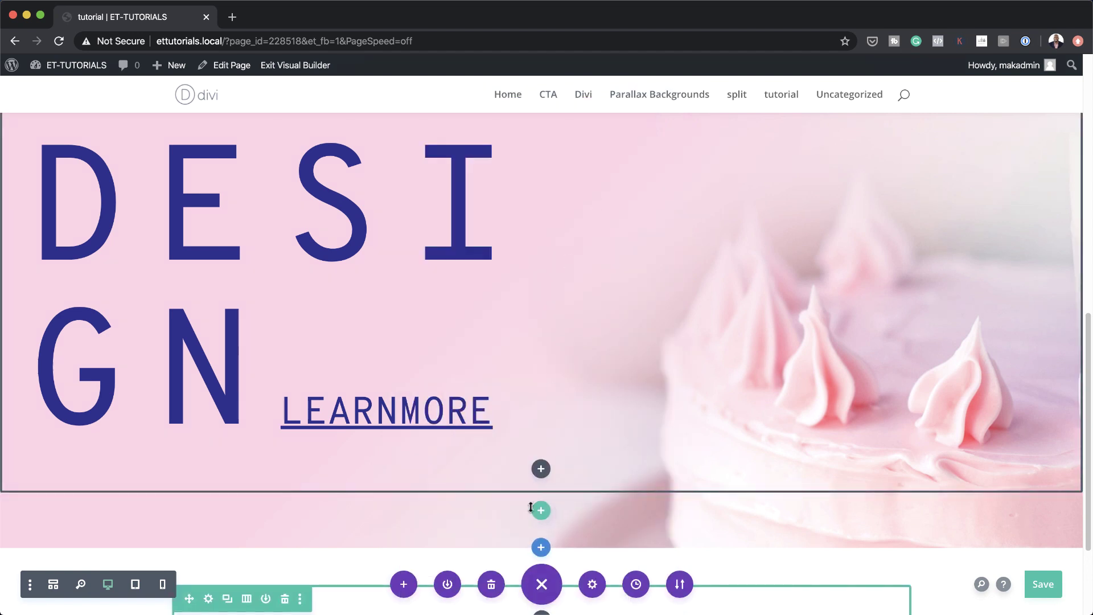
Set home-improvement-08.jpg, the shelf with three plant pots, as the new section's background image
{"action": "scroll", "coordinate": [531, 507], "scroll_direction": "down", "scroll_amount": 3}
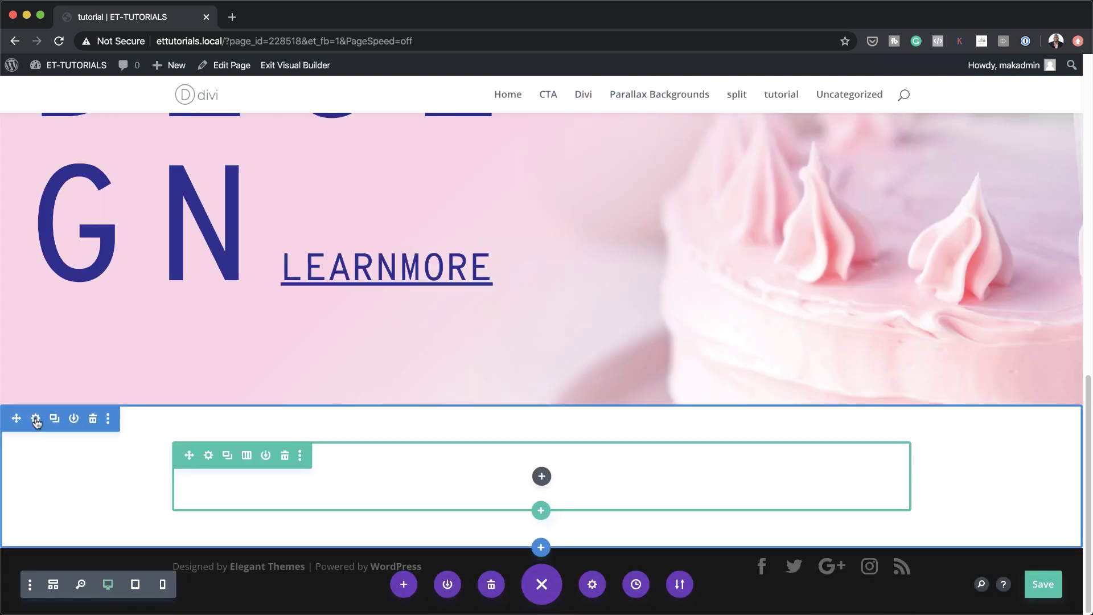
{"action": "left_click", "coordinate": [35, 419]}
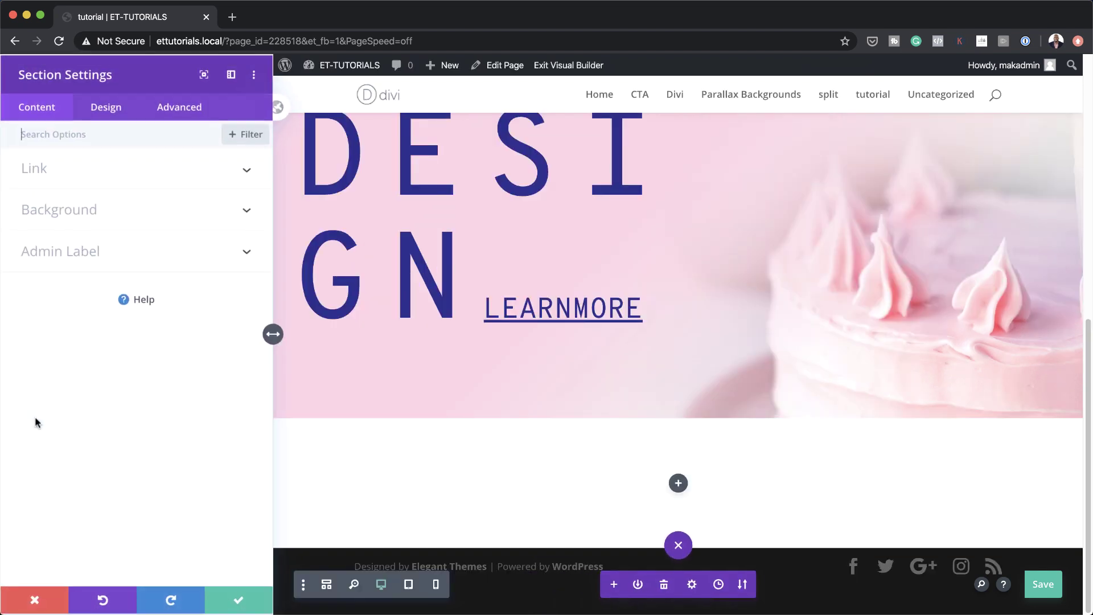
{"action": "left_click", "coordinate": [96, 201]}
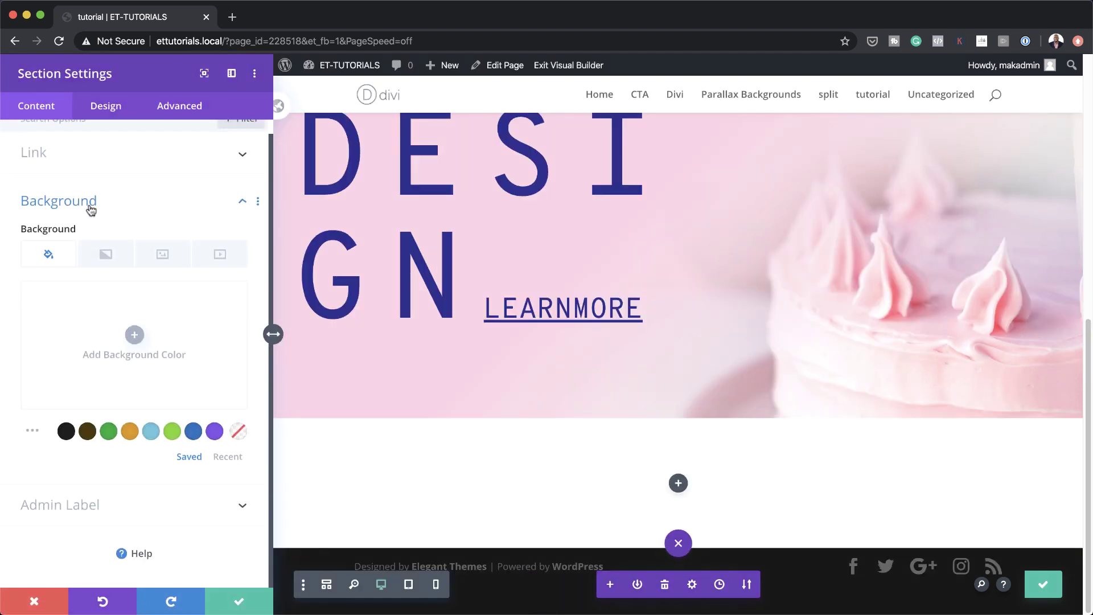
{"action": "left_click", "coordinate": [165, 257]}
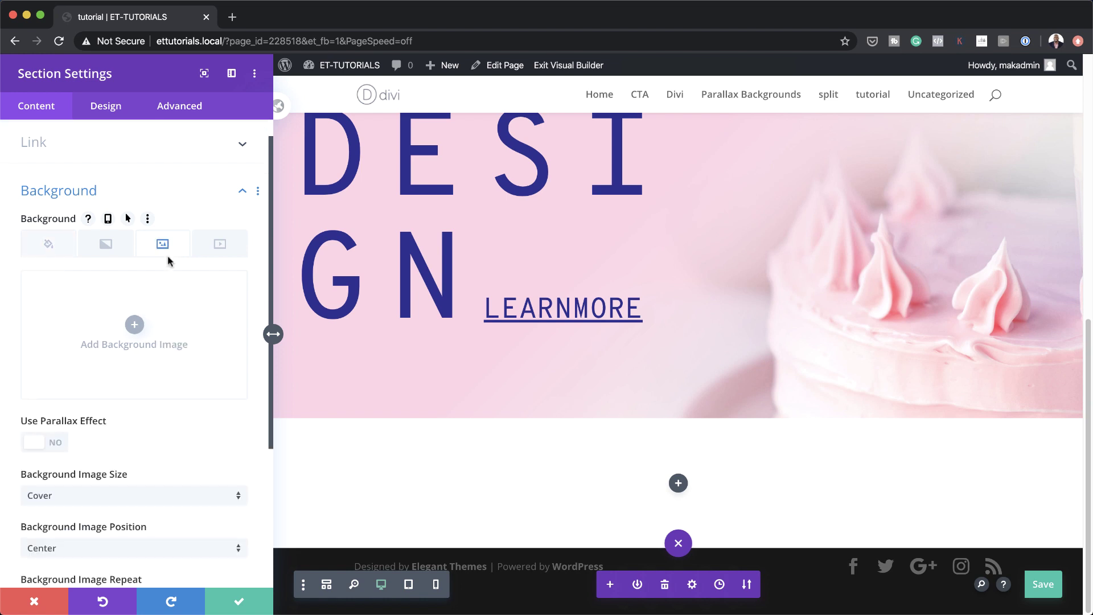
{"action": "left_click", "coordinate": [135, 322]}
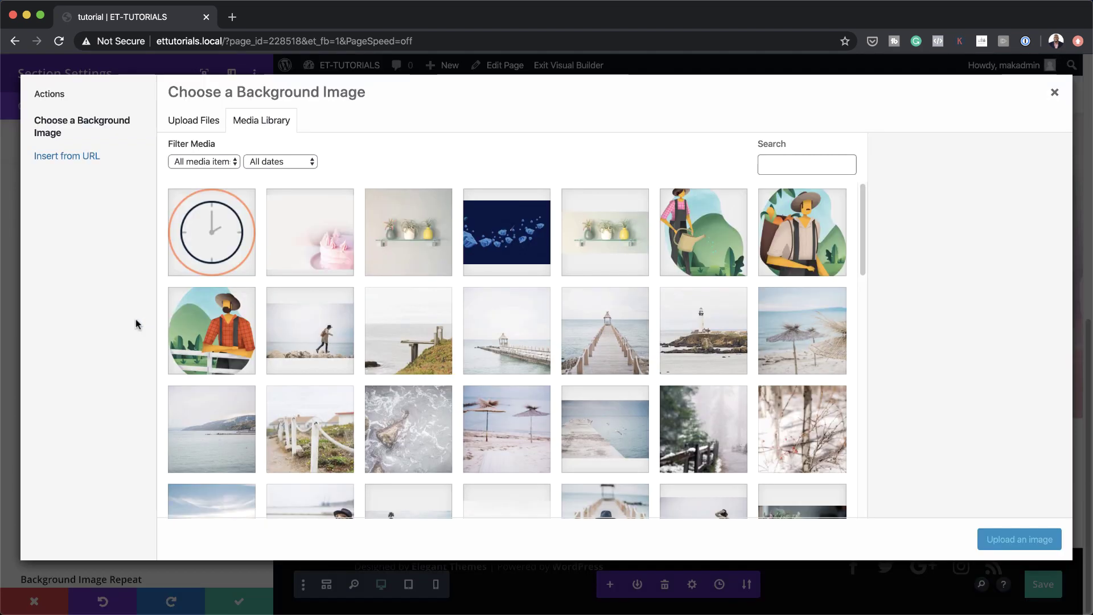
{"action": "left_click", "coordinate": [409, 242]}
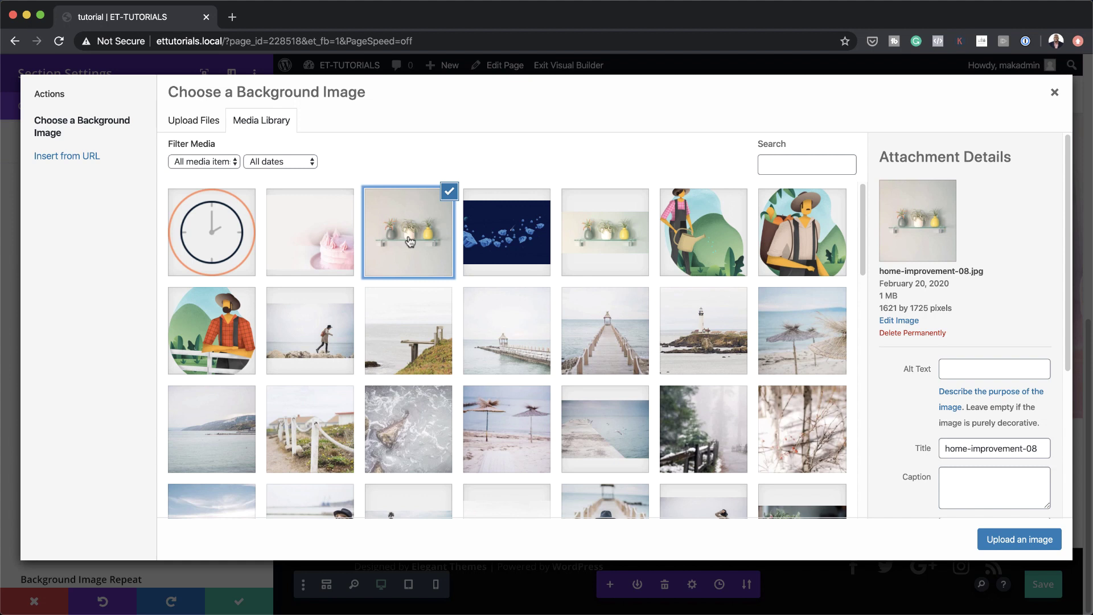
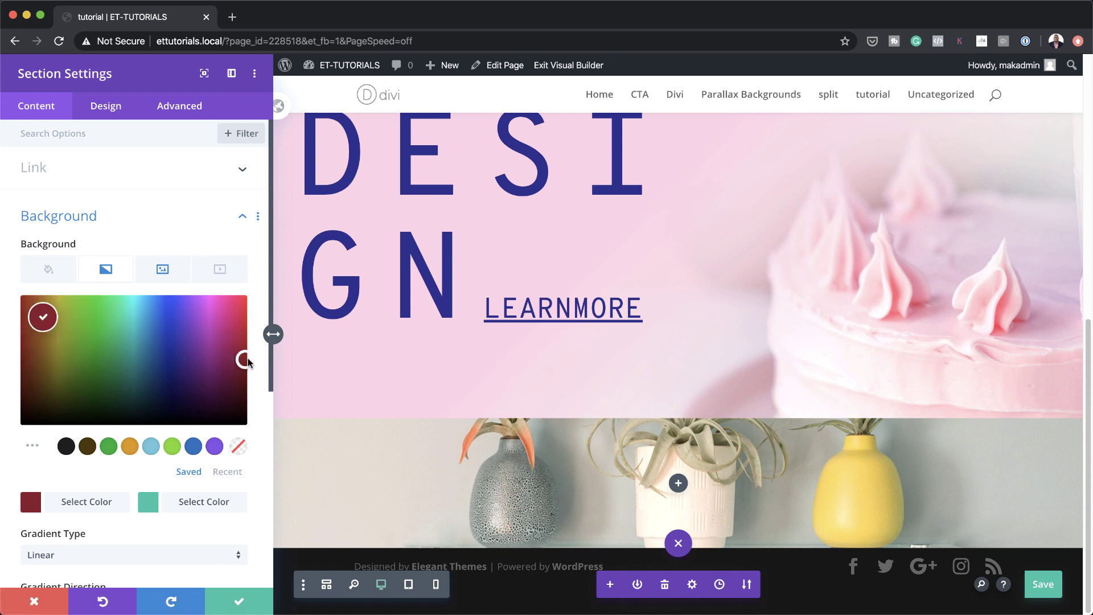
Confirm dark red as the section gradient's first color and make its second color fully transparent
{"action": "left_click", "coordinate": [42, 317]}
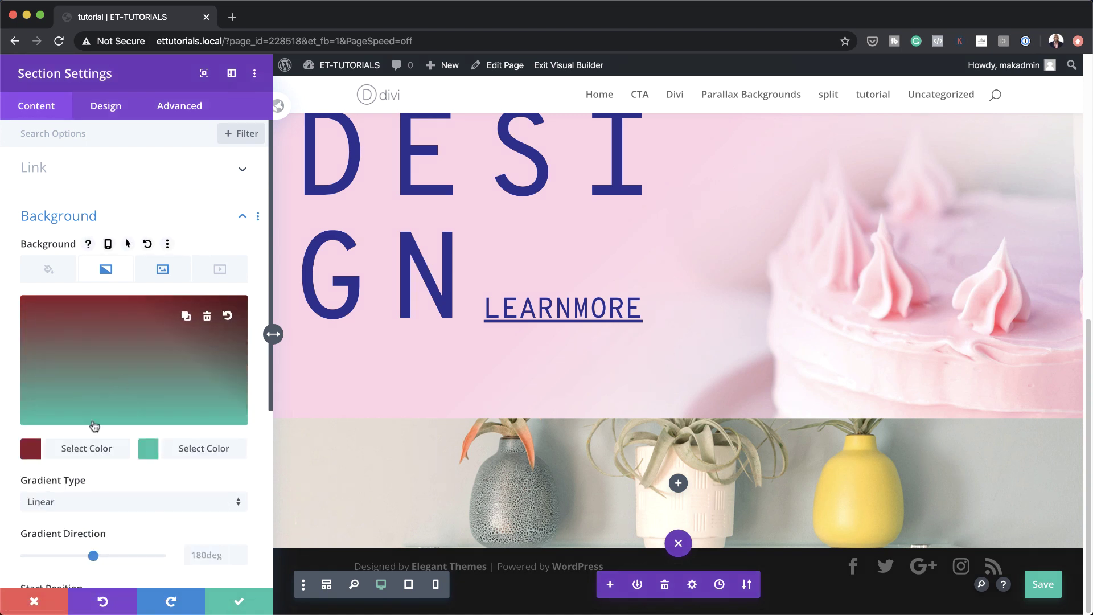
{"action": "left_click", "coordinate": [149, 451]}
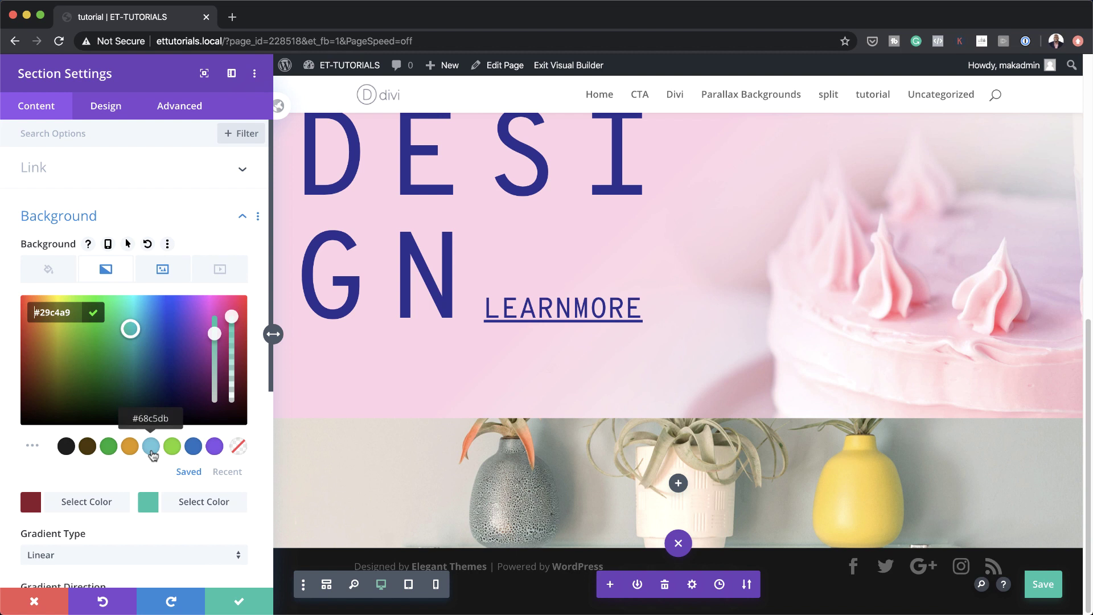
{"action": "left_click", "coordinate": [237, 448]}
Set the section gradient's direction to 90deg, its start position to 25% and its end position to 0%
{"action": "scroll", "coordinate": [237, 454], "scroll_direction": "down", "scroll_amount": 3}
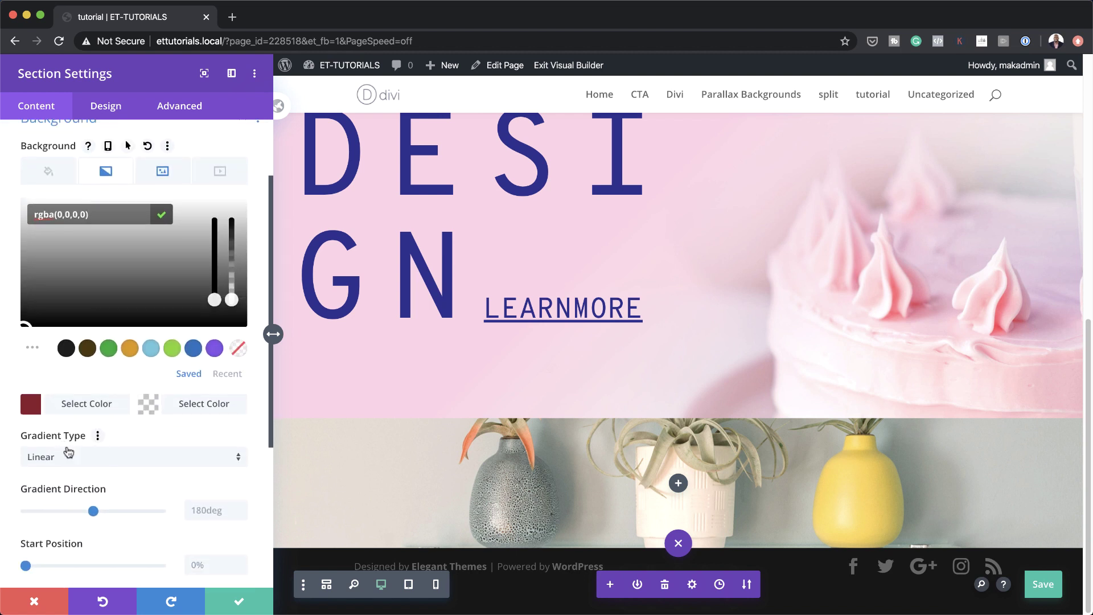
{"action": "scroll", "coordinate": [174, 476], "scroll_direction": "down", "scroll_amount": 2}
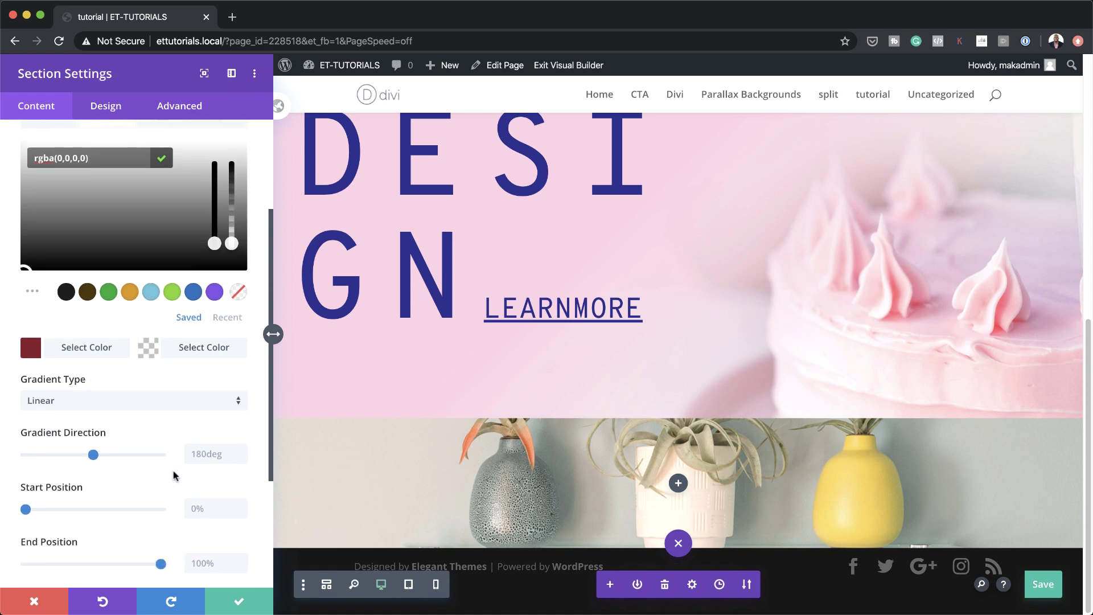
{"action": "double_click", "coordinate": [194, 454]}
{"action": "type", "text": "90deg"}
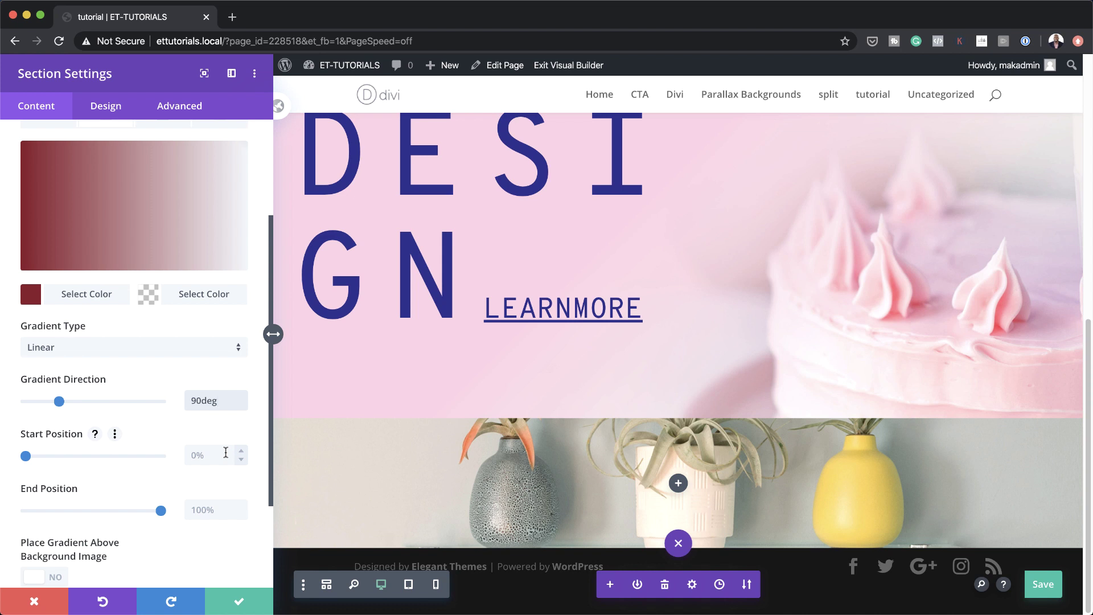
{"action": "left_click", "coordinate": [193, 455]}
{"action": "type", "text": "25"}
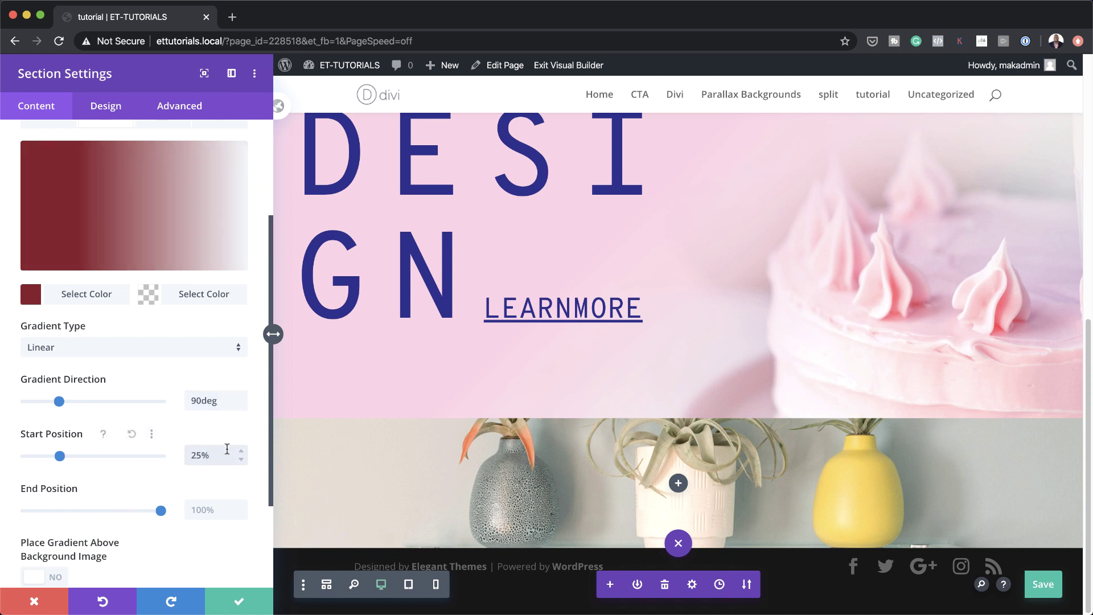
{"action": "left_click", "coordinate": [215, 509]}
{"action": "type", "text": "0"}
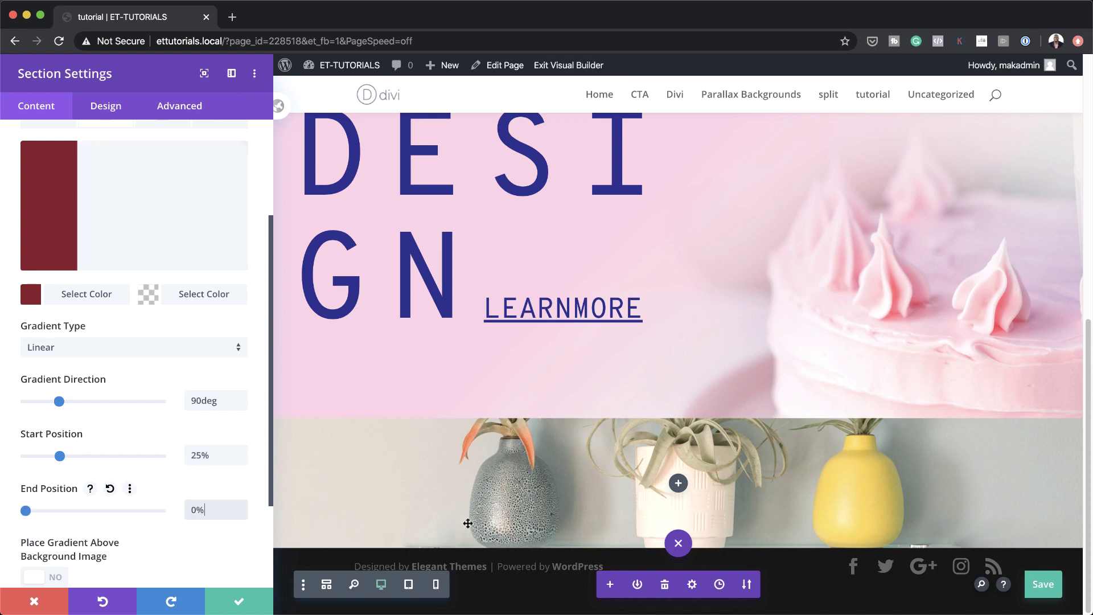
Place the gradient above the section's background image and save the section settings
{"action": "scroll", "coordinate": [143, 484], "scroll_direction": "down", "scroll_amount": 5}
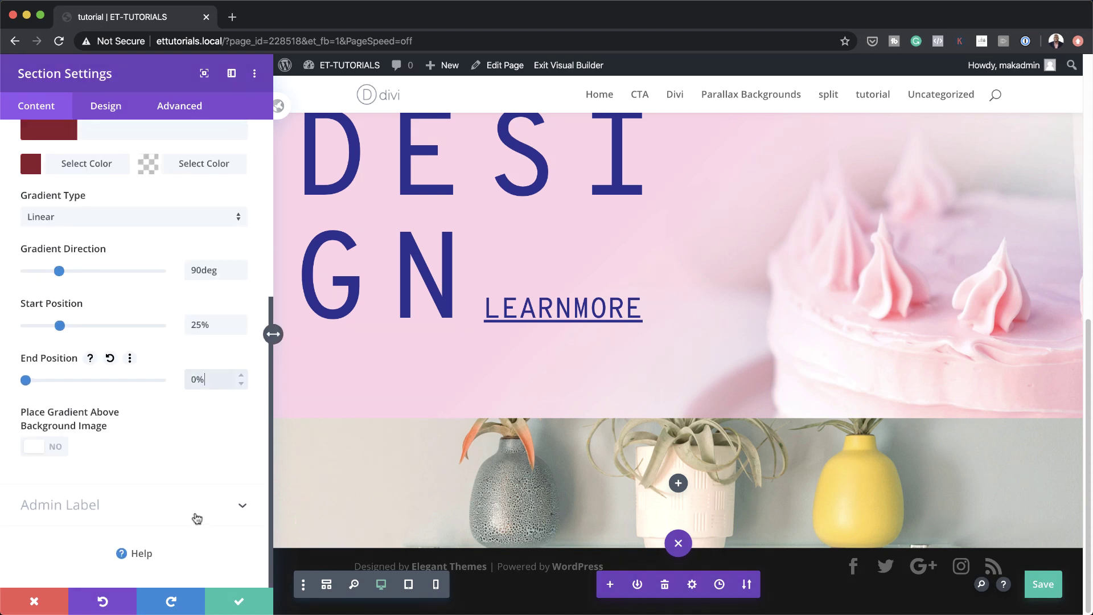
{"action": "left_click", "coordinate": [59, 450]}
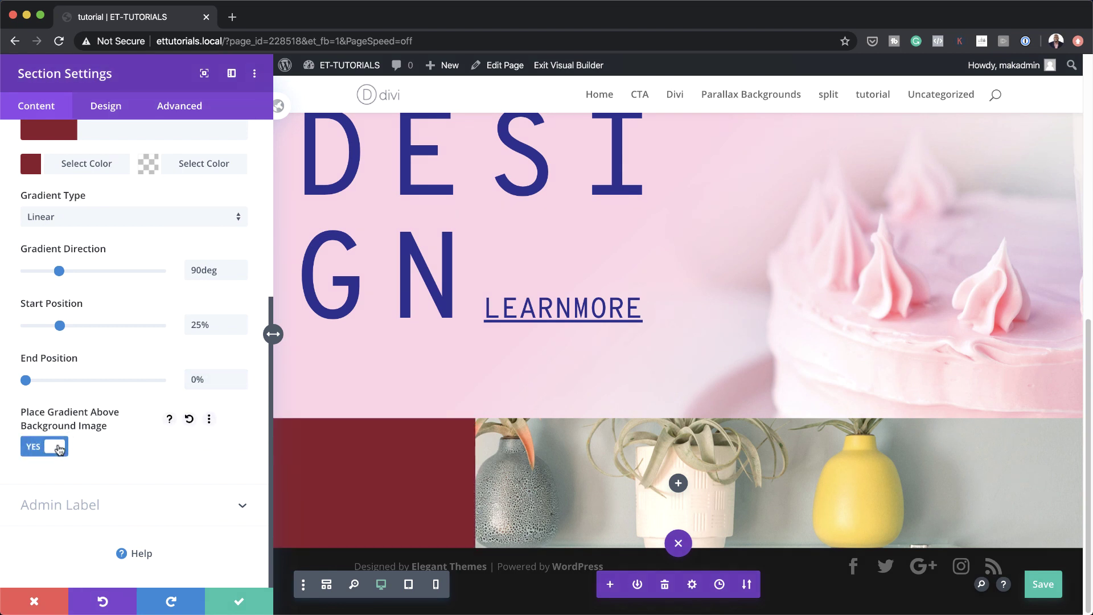
{"action": "left_click", "coordinate": [242, 601]}
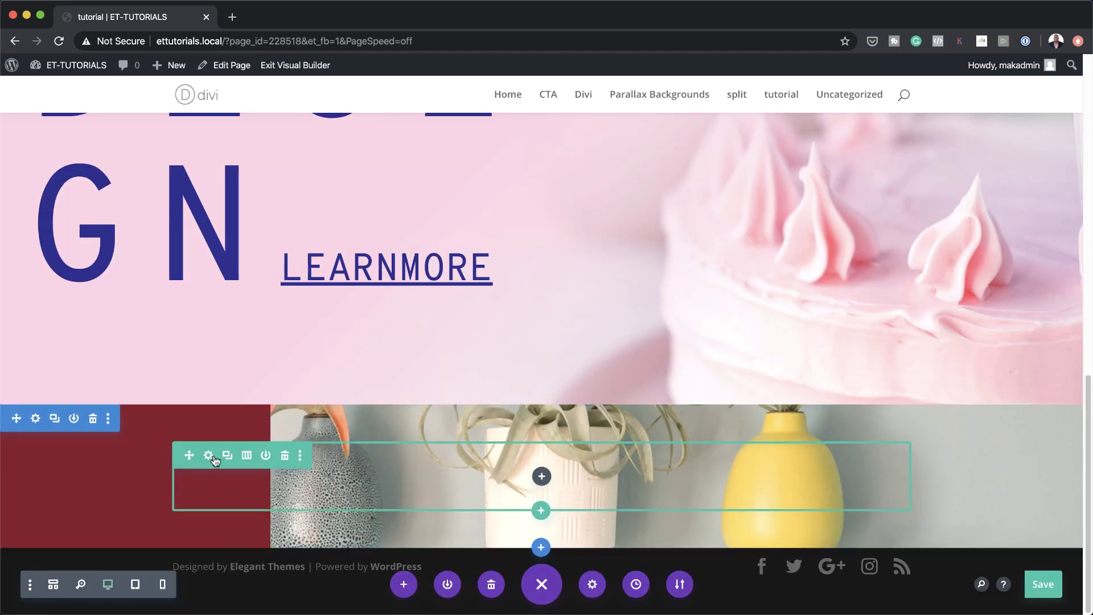
Set both the width and the max width of the new section's row to 100%
{"action": "left_click", "coordinate": [208, 456]}
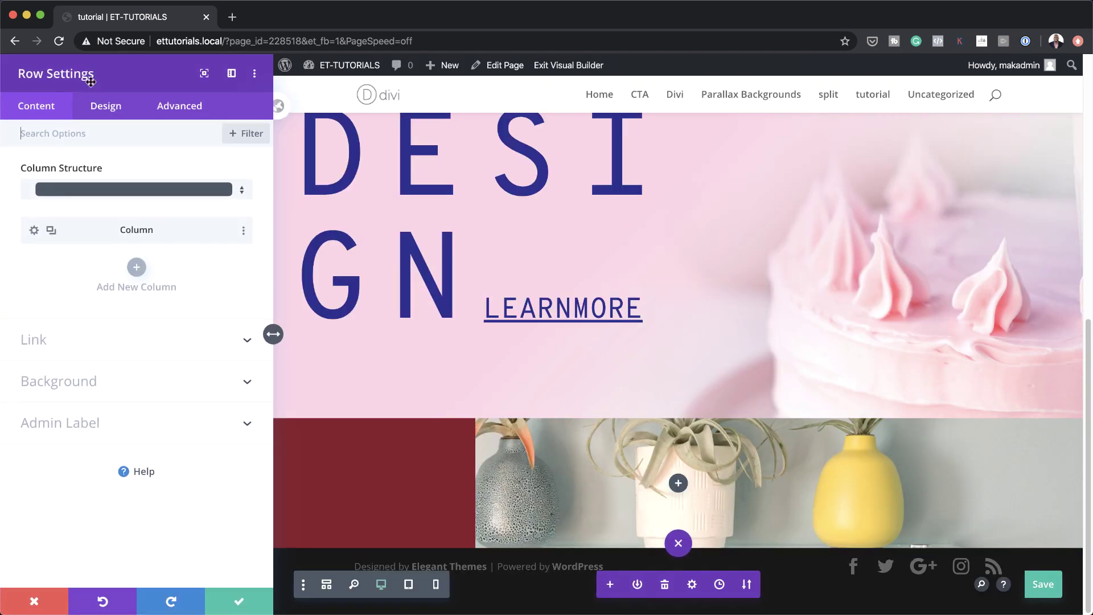
{"action": "left_click", "coordinate": [120, 110]}
{"action": "left_click", "coordinate": [96, 173]}
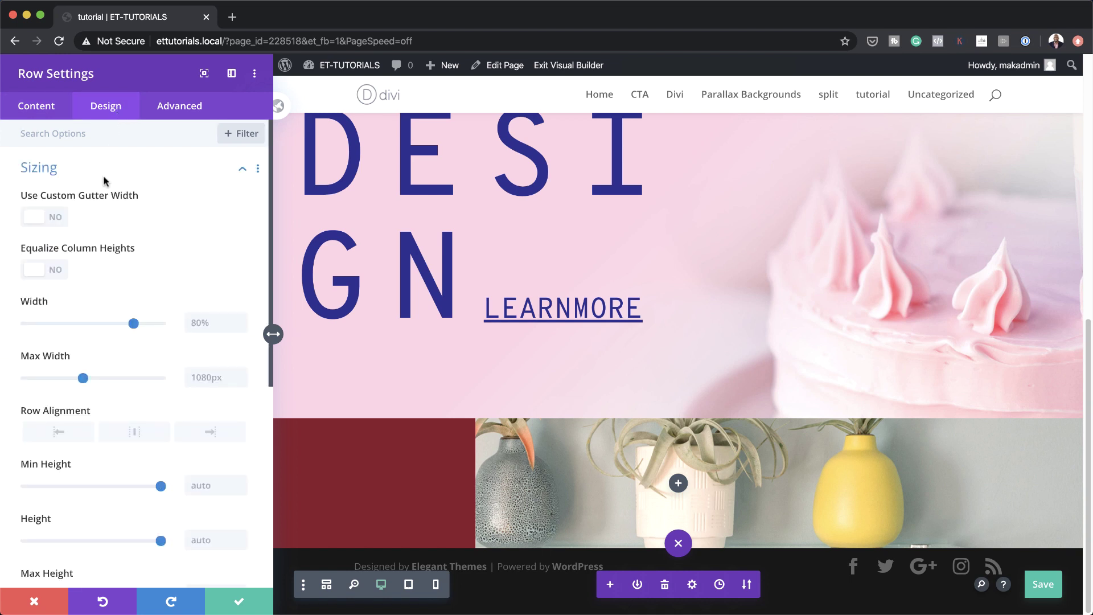
{"action": "left_click_drag", "start_coordinate": [133, 324], "coordinate": [202, 322]}
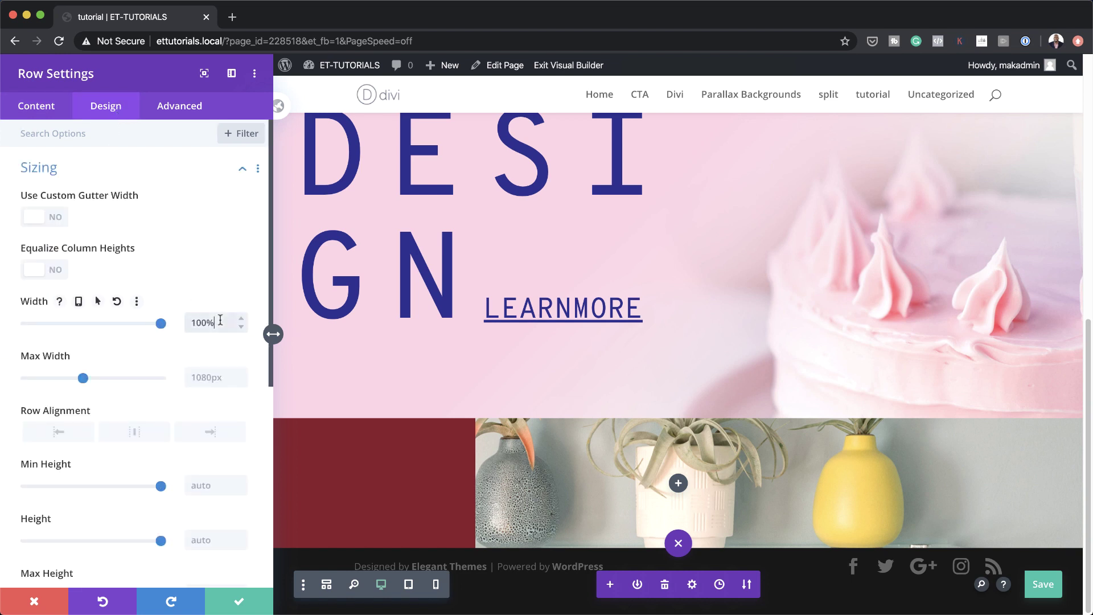
{"action": "left_click", "coordinate": [220, 320]}
{"action": "left_click", "coordinate": [211, 377]}
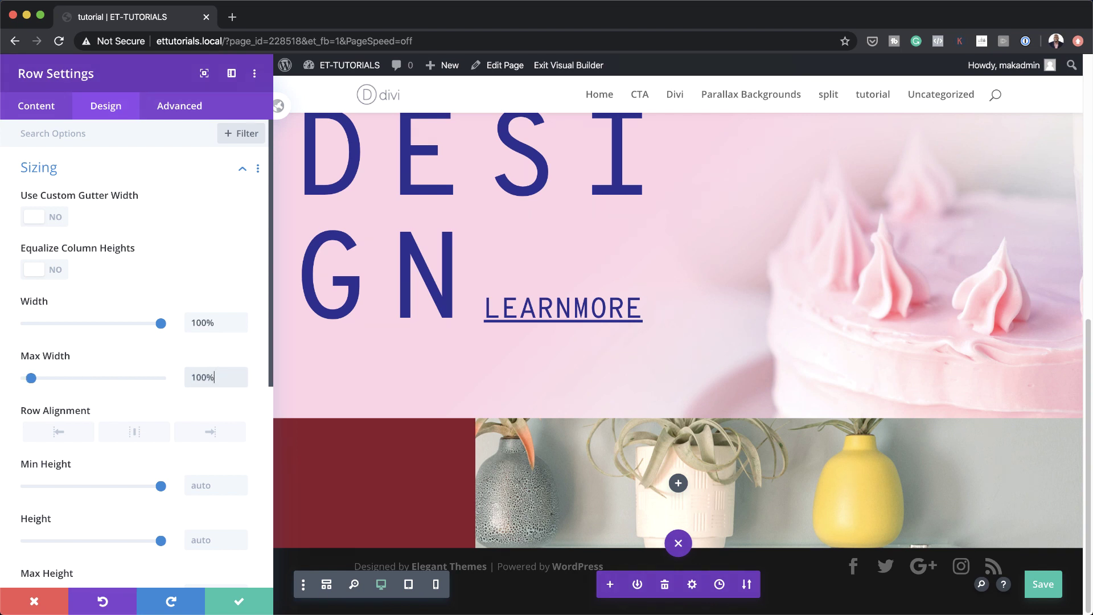
Set the row's top padding to 22vw and left padding to 5vw, and save the row settings
{"action": "scroll", "coordinate": [156, 438], "scroll_direction": "down", "scroll_amount": 5}
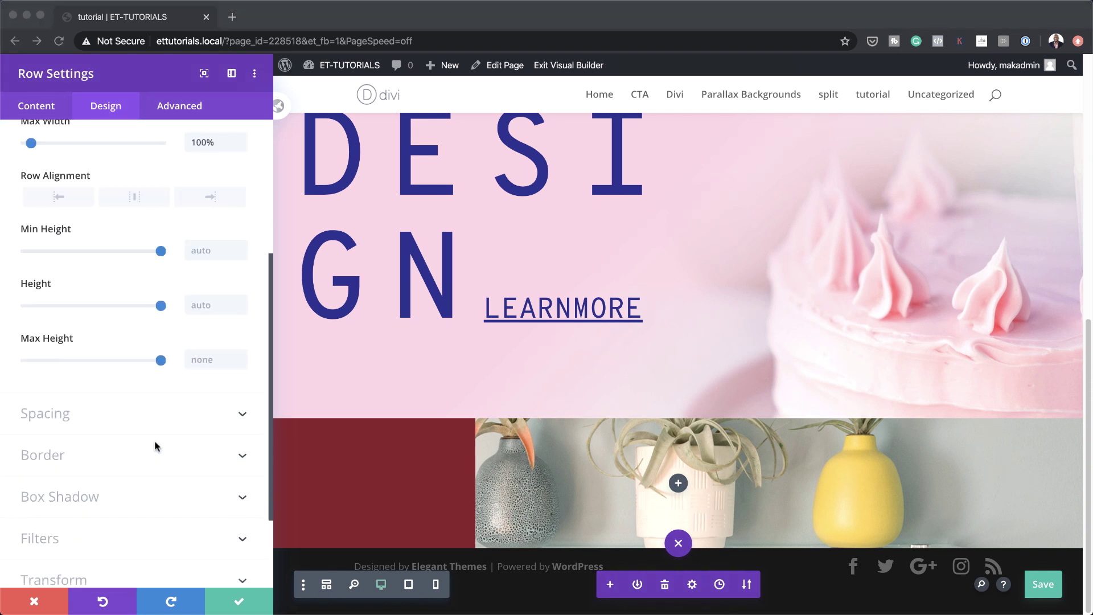
{"action": "left_click", "coordinate": [64, 419]}
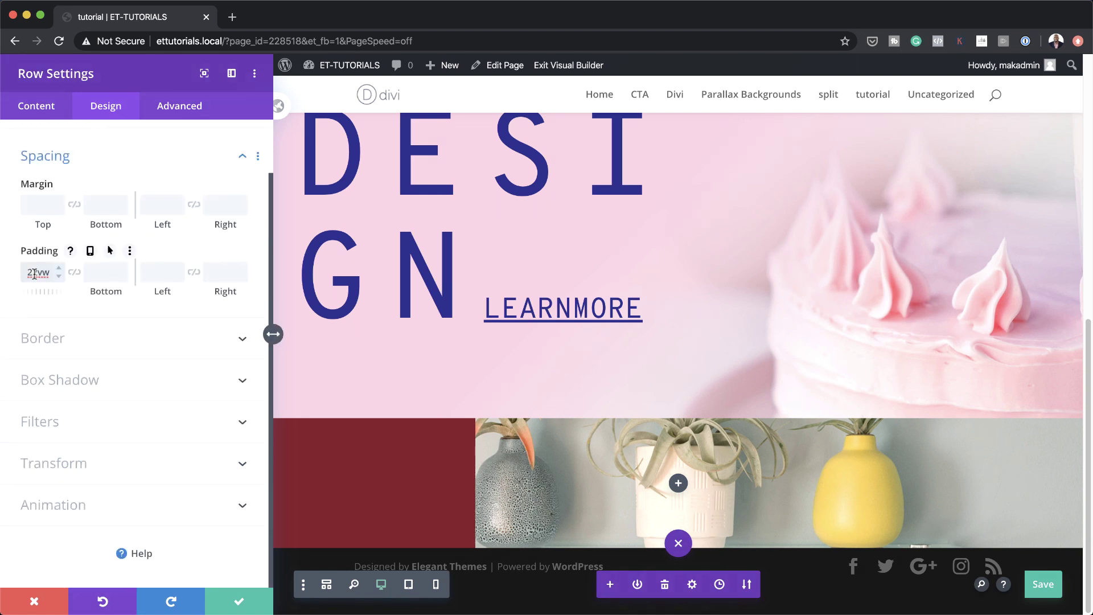
{"action": "type", "text": "22px"}
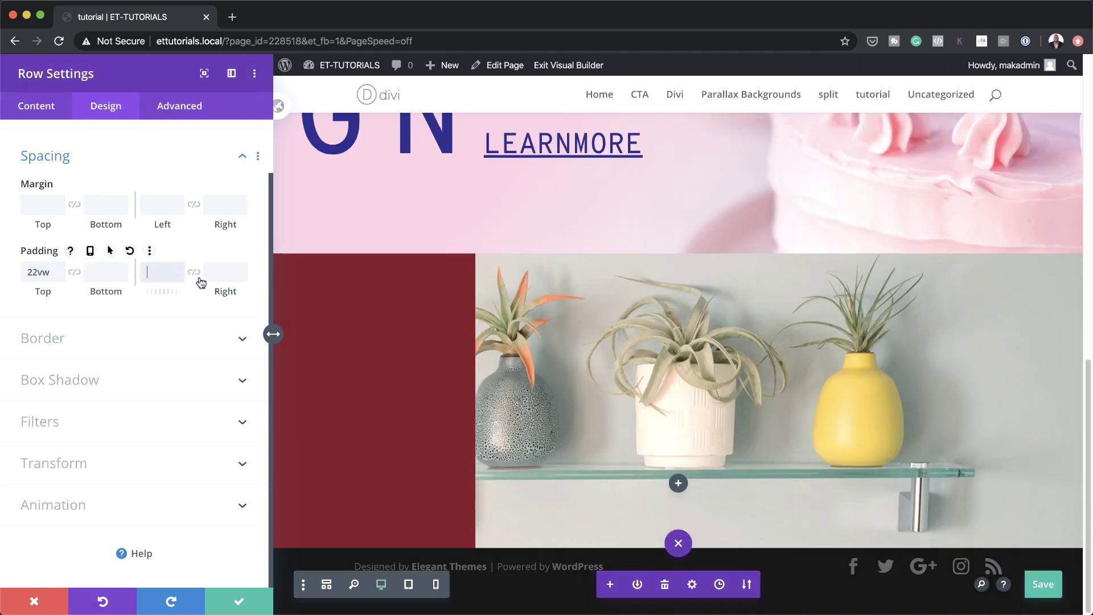
{"action": "left_click", "coordinate": [164, 272]}
{"action": "type", "text": "5vw"}
{"action": "left_click", "coordinate": [238, 604]}
Add a Text module to the plant shelf section's row and replace its body with "mono"
{"action": "scroll", "coordinate": [652, 496], "scroll_direction": "down", "scroll_amount": 5}
{"action": "left_click", "coordinate": [569, 477]}
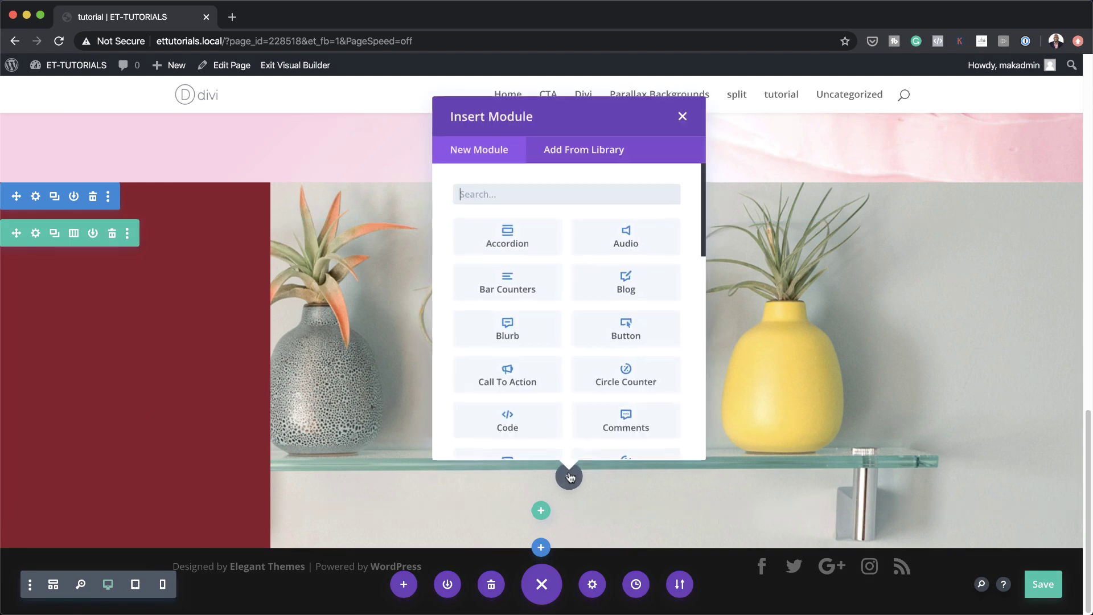
{"action": "type", "text": "text"}
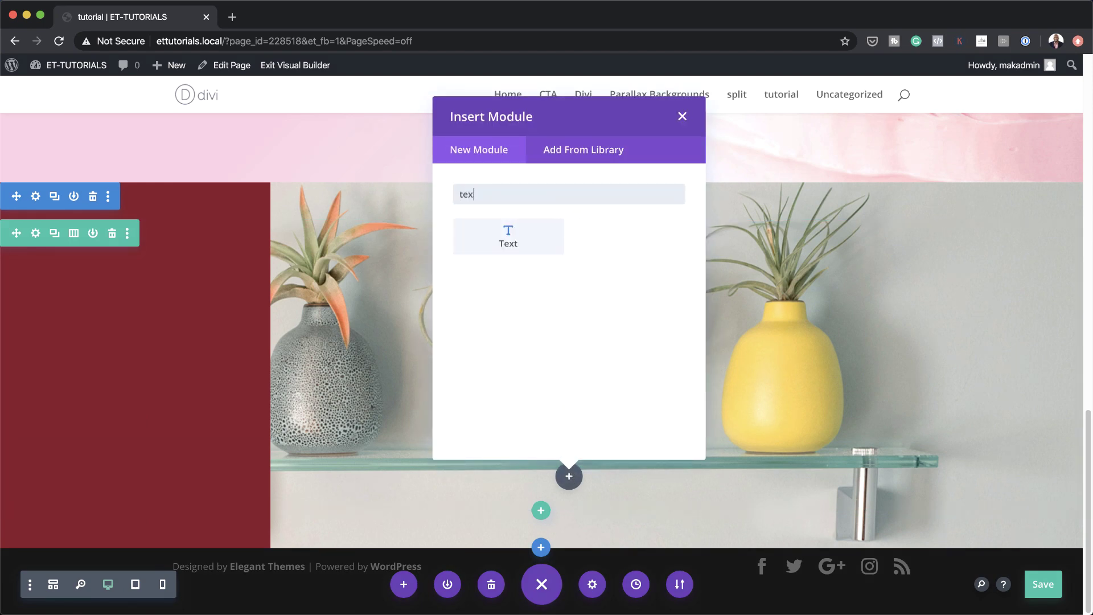
{"action": "left_click", "coordinate": [518, 234]}
{"action": "left_click_drag", "start_coordinate": [179, 403], "coordinate": [7, 311]}
{"action": "type", "text": "mono"}
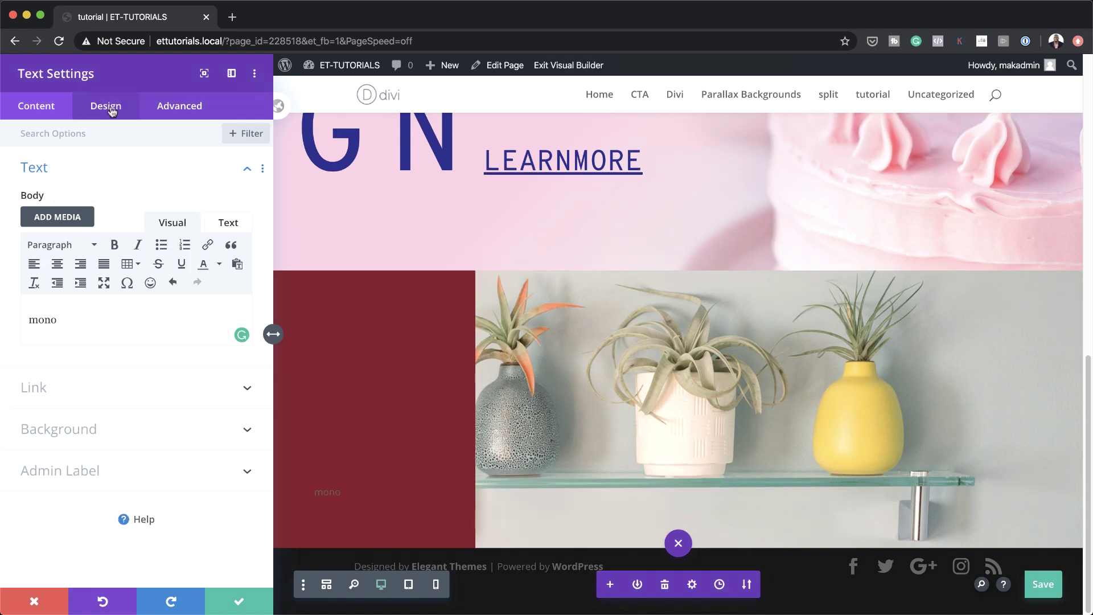
Set the "mono" text module's font to Rubik Mono One
{"action": "left_click", "coordinate": [105, 106]}
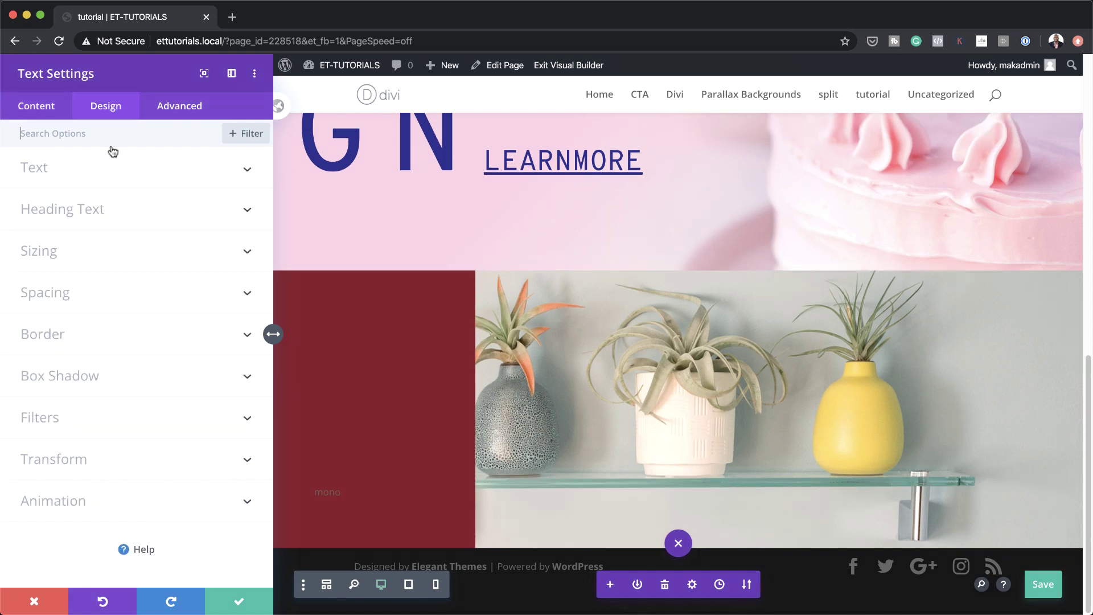
{"action": "left_click", "coordinate": [74, 171]}
{"action": "left_click", "coordinate": [80, 259]}
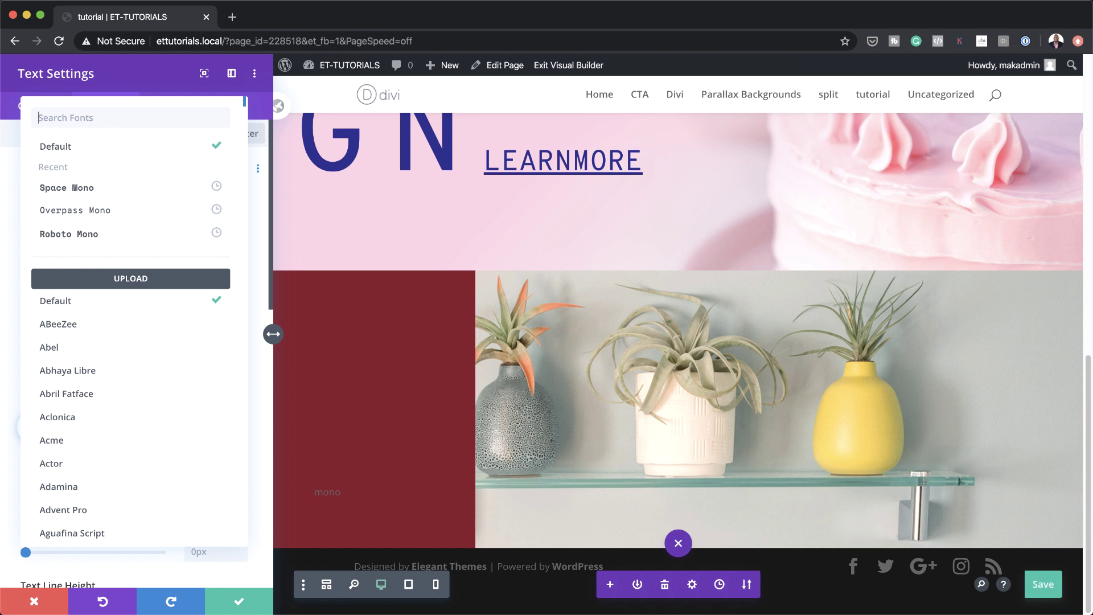
{"action": "type", "text": "mono"}
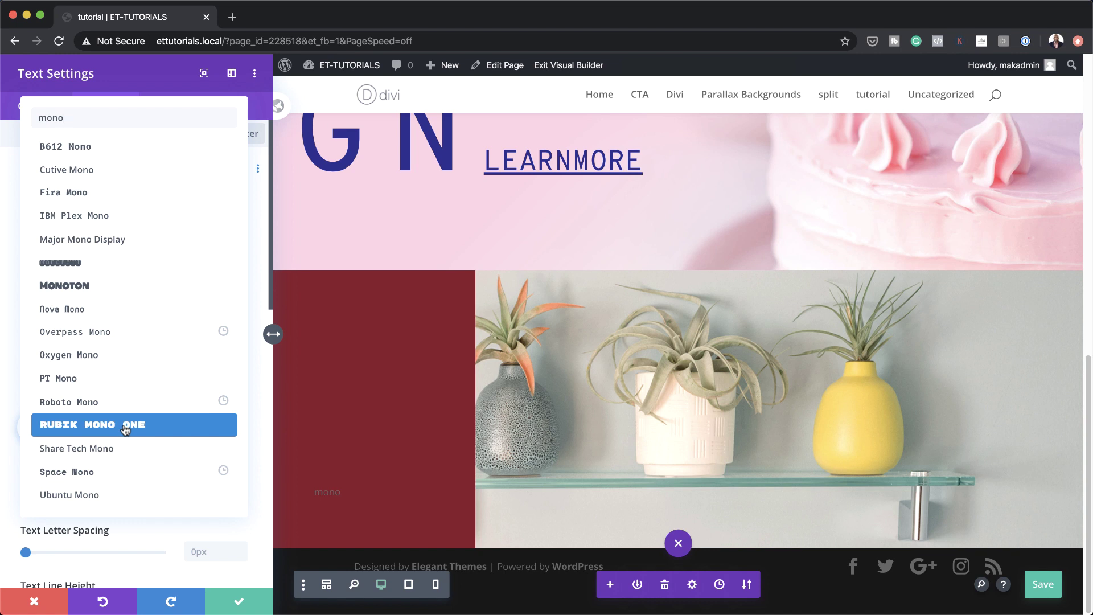
{"action": "left_click", "coordinate": [125, 426]}
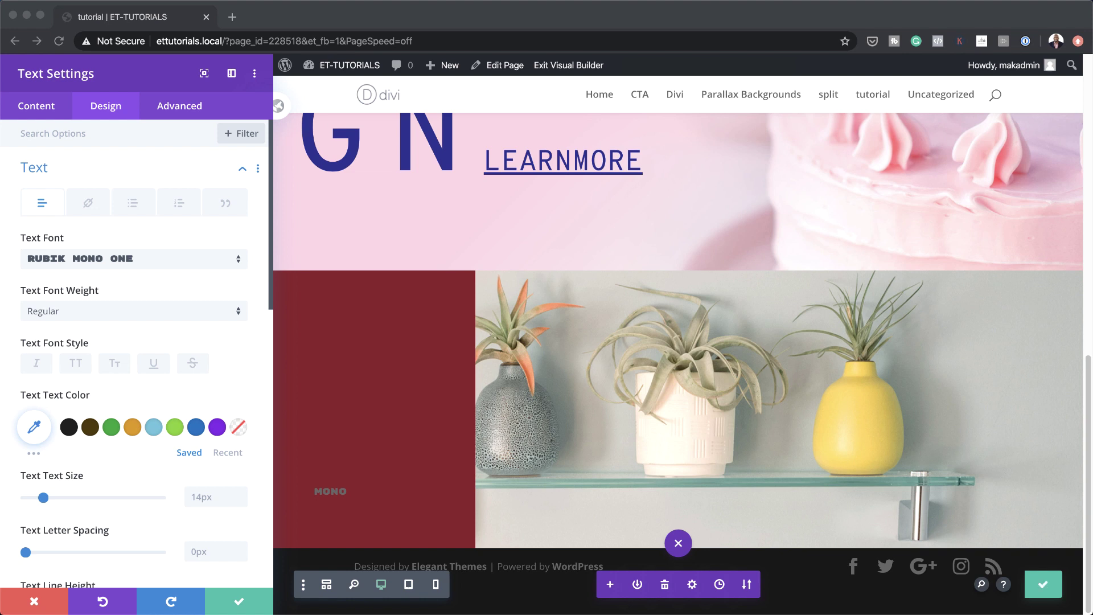
Set the "mono" text color to #faac00
{"action": "key", "text": "super+Tab"}
{"action": "left_click", "coordinate": [34, 427]}
{"action": "left_click", "coordinate": [50, 431]}
{"action": "type", "text": "#fabc00"}
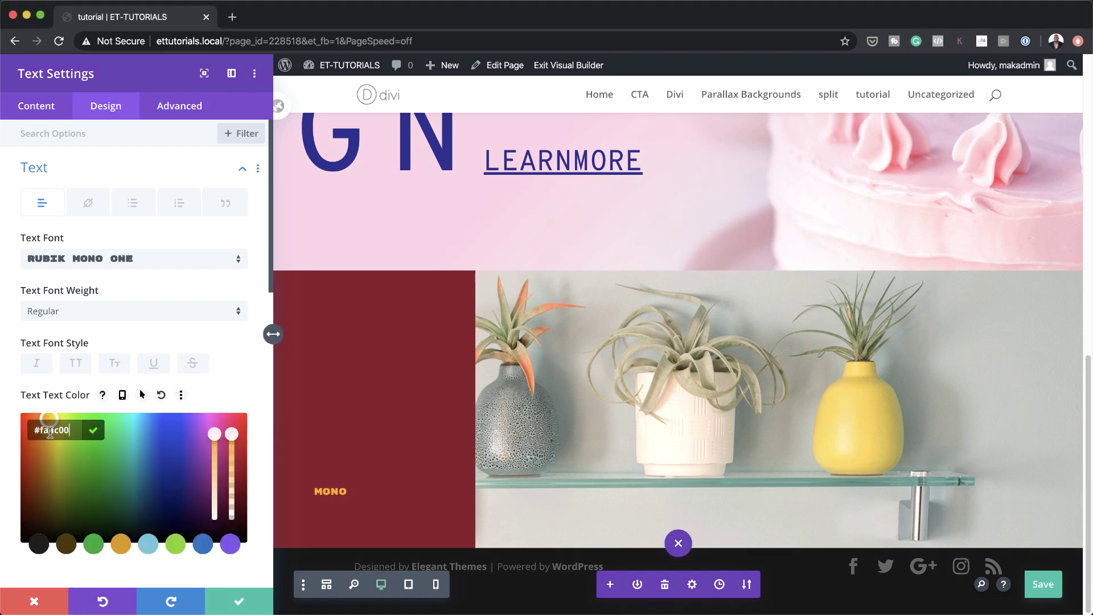
{"action": "scroll", "coordinate": [122, 446], "scroll_direction": "down", "scroll_amount": 3}
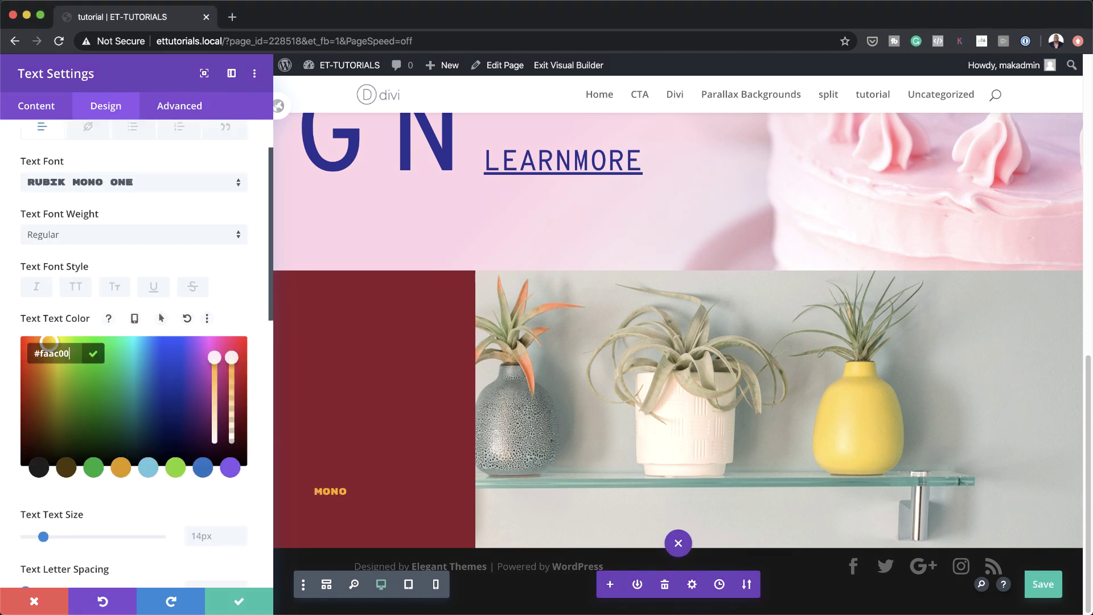
{"action": "key", "text": "super+Tab"}
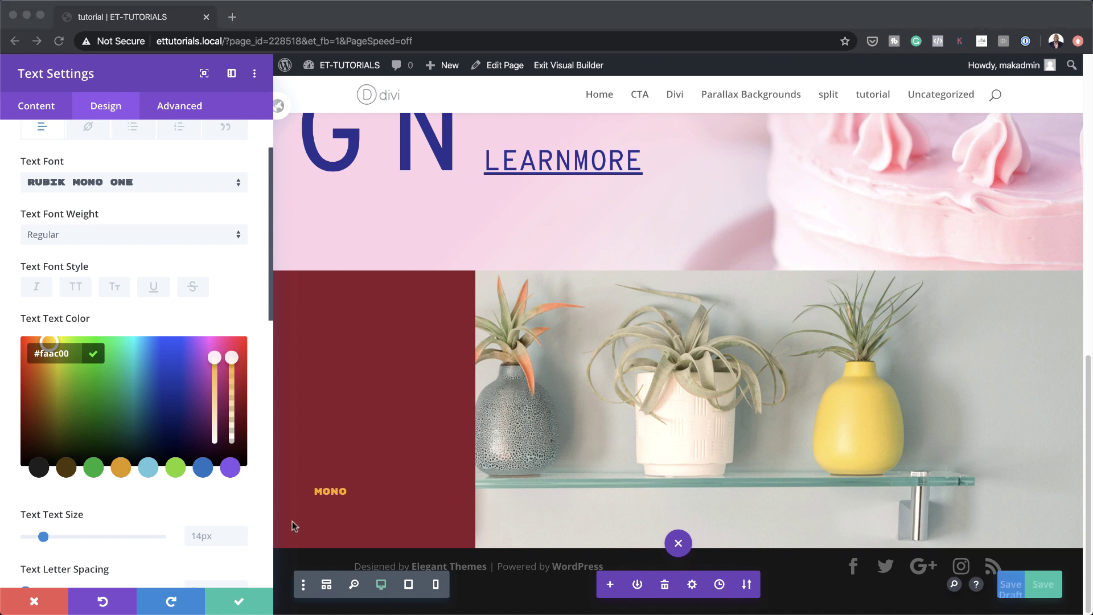
Set the text size to 8vw, letter spacing to 0.15em and line height to 1em, and save the module
{"action": "scroll", "coordinate": [200, 507], "scroll_direction": "down", "scroll_amount": 3}
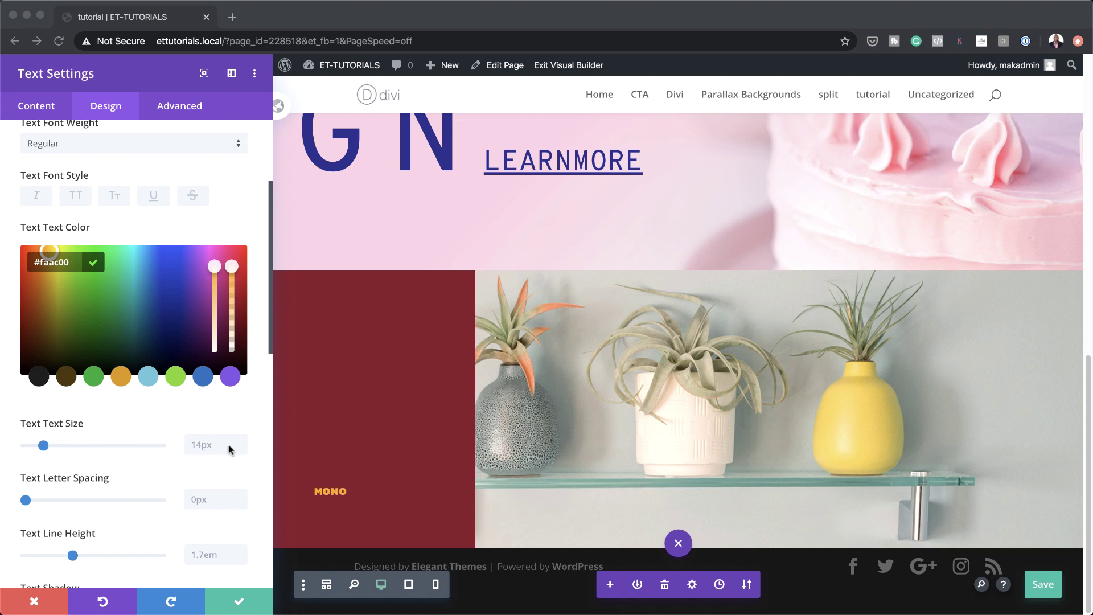
{"action": "left_click", "coordinate": [214, 445]}
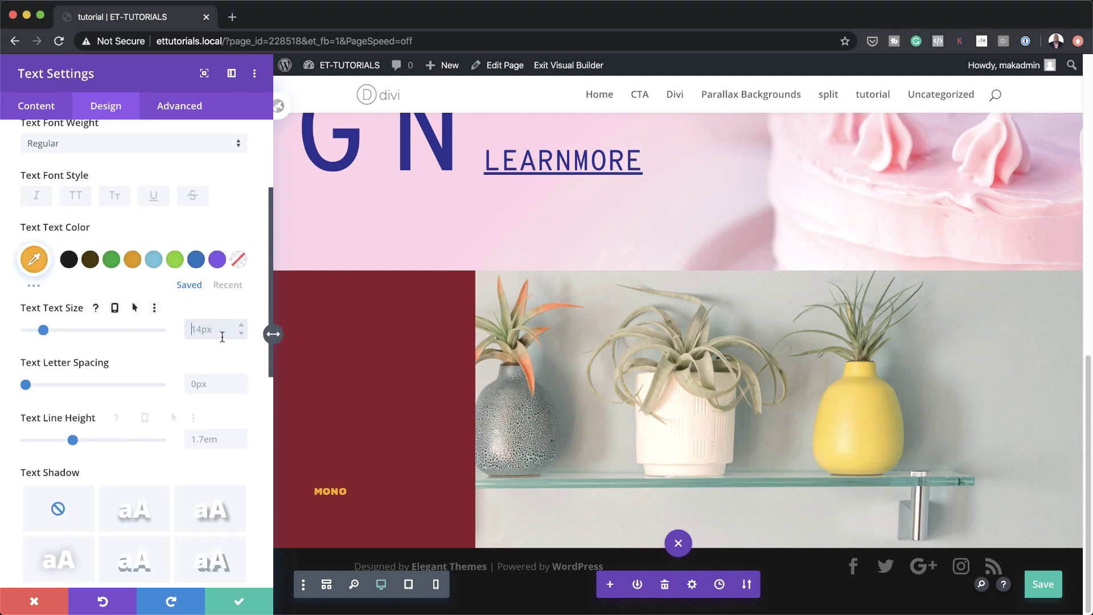
{"action": "type", "text": "8vw"}
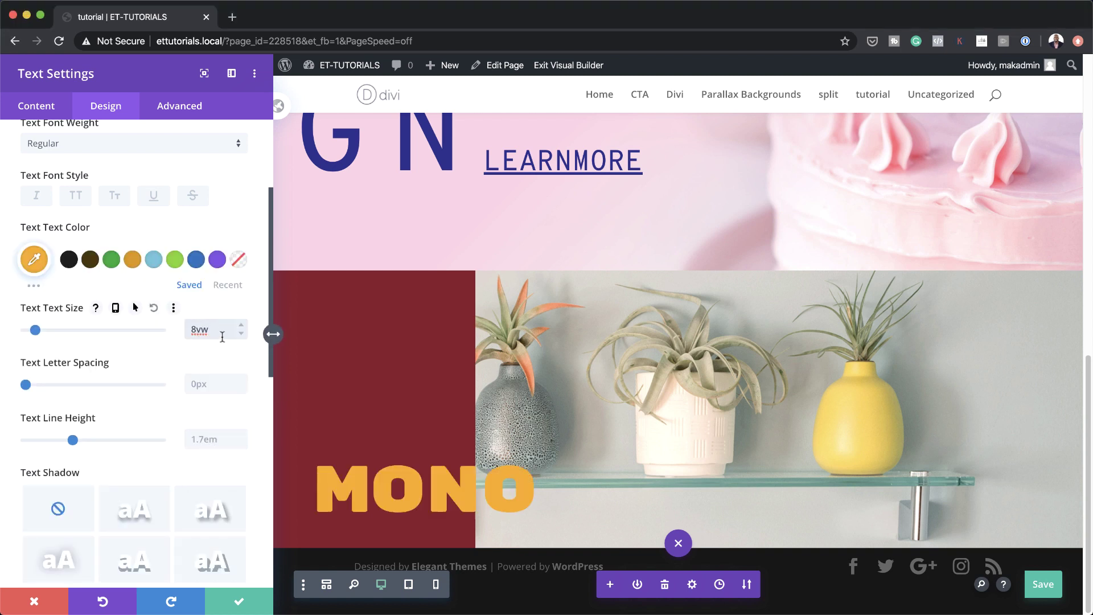
{"action": "left_click", "coordinate": [204, 382]}
{"action": "type", "text": "0.15em"}
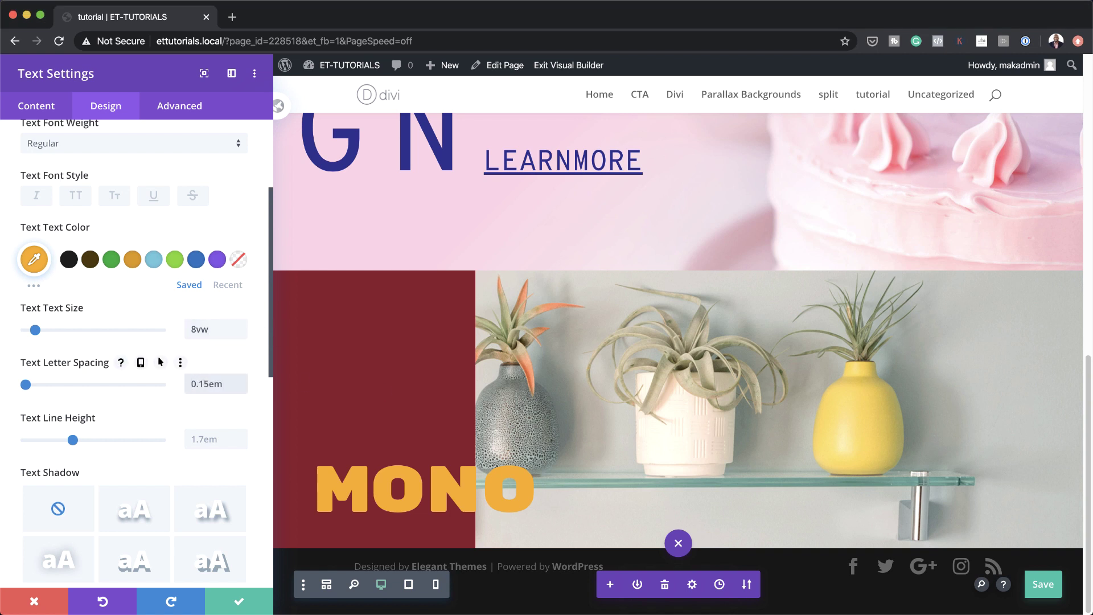
{"action": "left_click", "coordinate": [217, 439]}
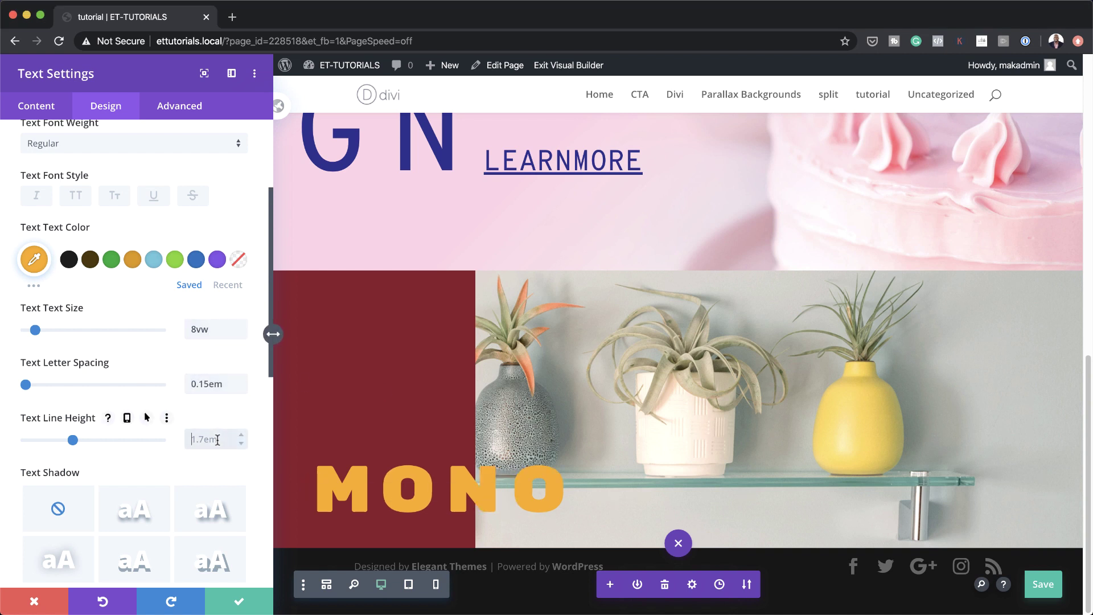
{"action": "type", "text": "1em"}
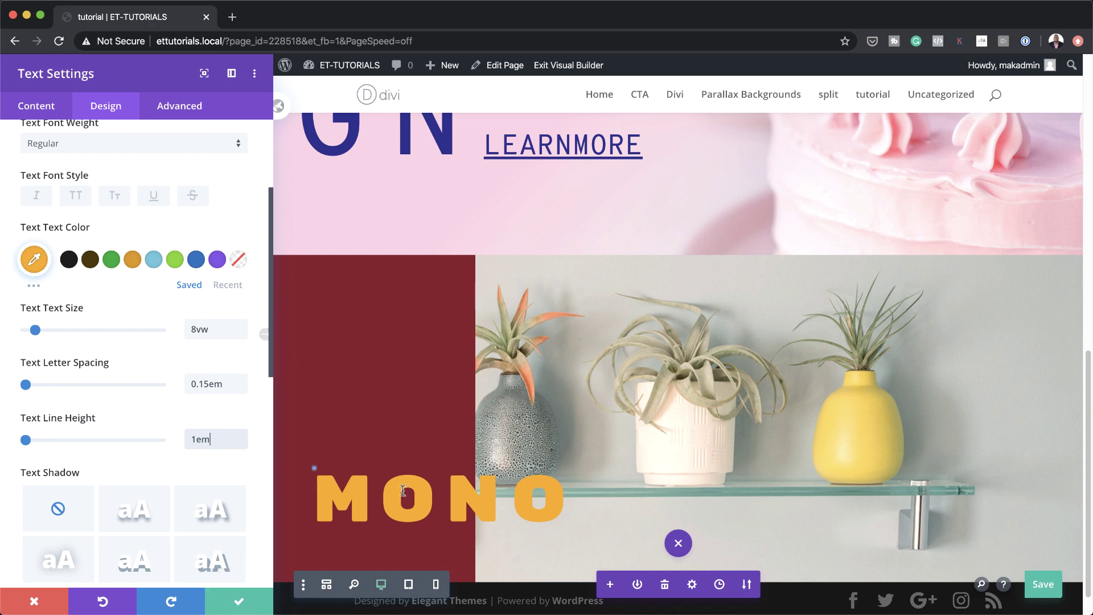
{"action": "left_click", "coordinate": [237, 602]}
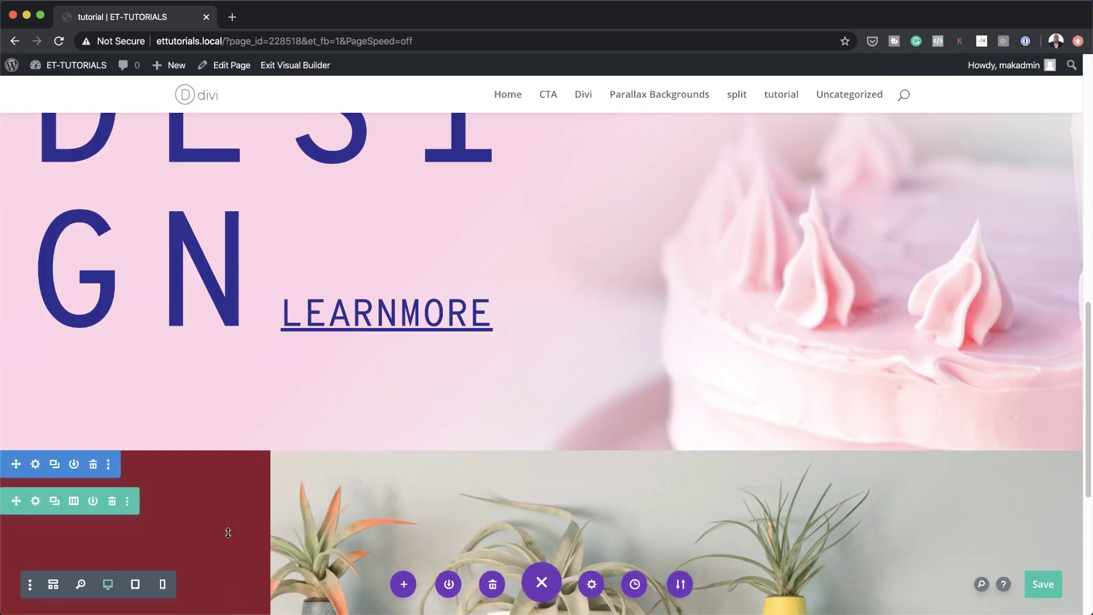
Duplicate the "mono" text module twice to stack three copies in the row
{"action": "scroll", "coordinate": [301, 429], "scroll_direction": "down", "scroll_amount": 4}
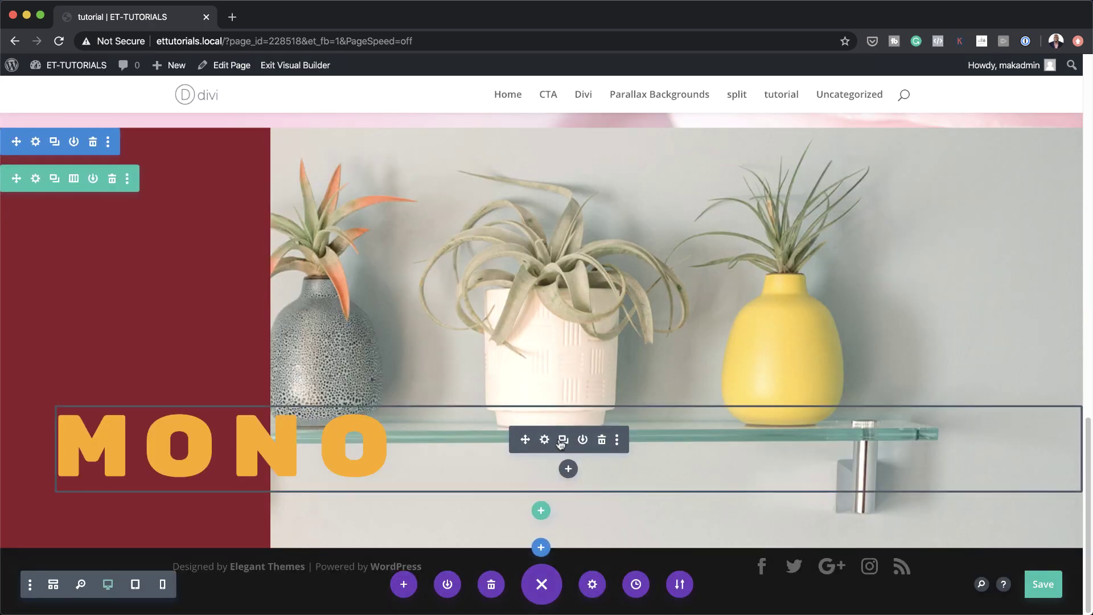
{"action": "left_click", "coordinate": [564, 443]}
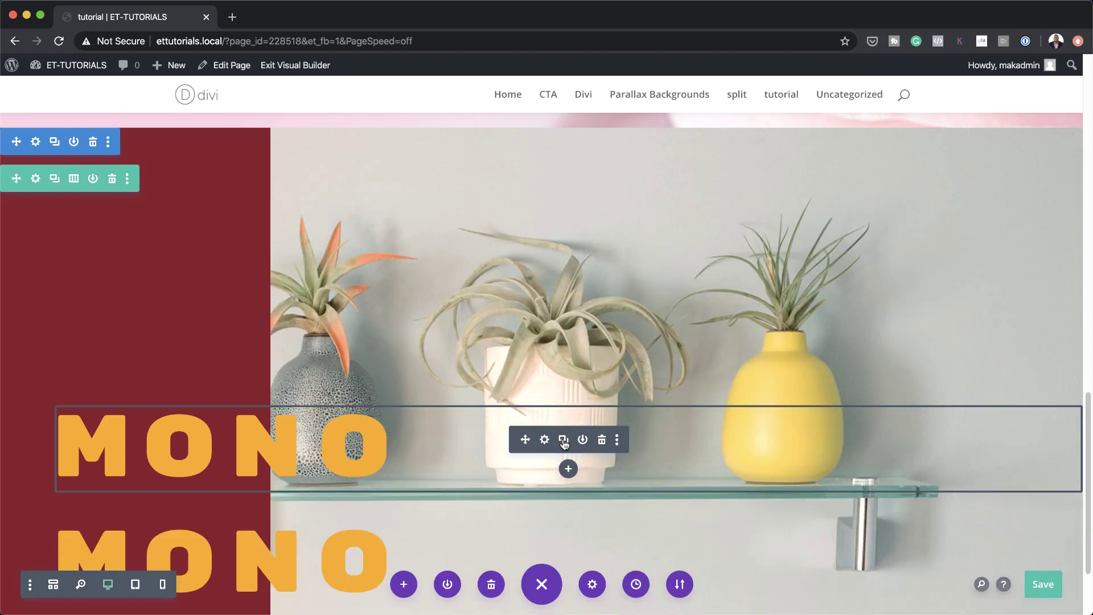
{"action": "left_click", "coordinate": [563, 442]}
{"action": "scroll", "coordinate": [807, 367], "scroll_direction": "down", "scroll_amount": 4}
{"action": "scroll", "coordinate": [807, 367], "scroll_direction": "down", "scroll_amount": 1}
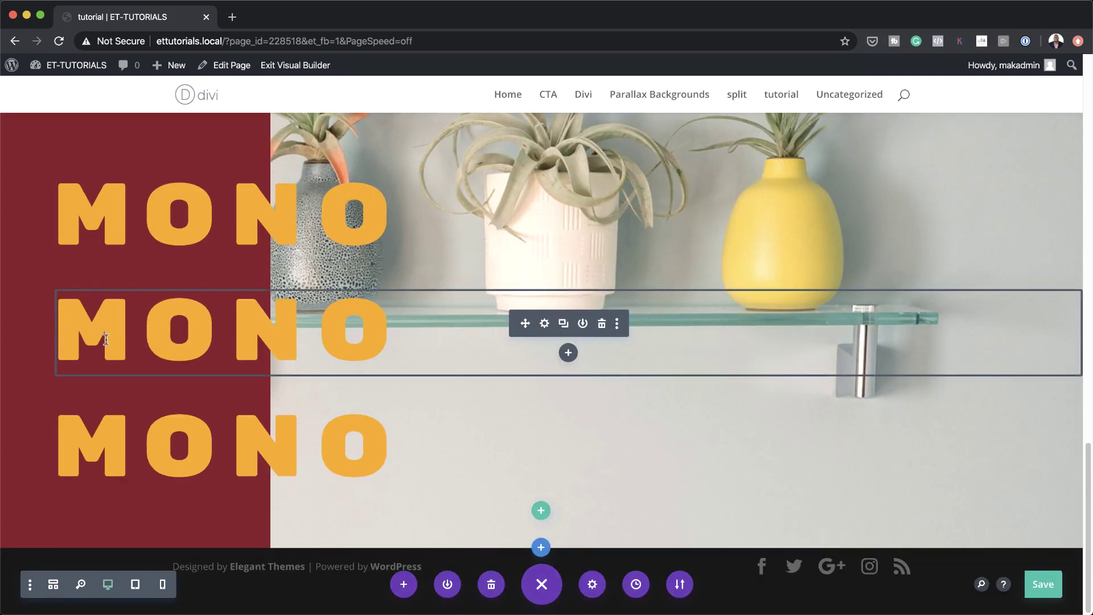
Give the middle "mono" text module a #dddddd background color
{"action": "left_click", "coordinate": [545, 326]}
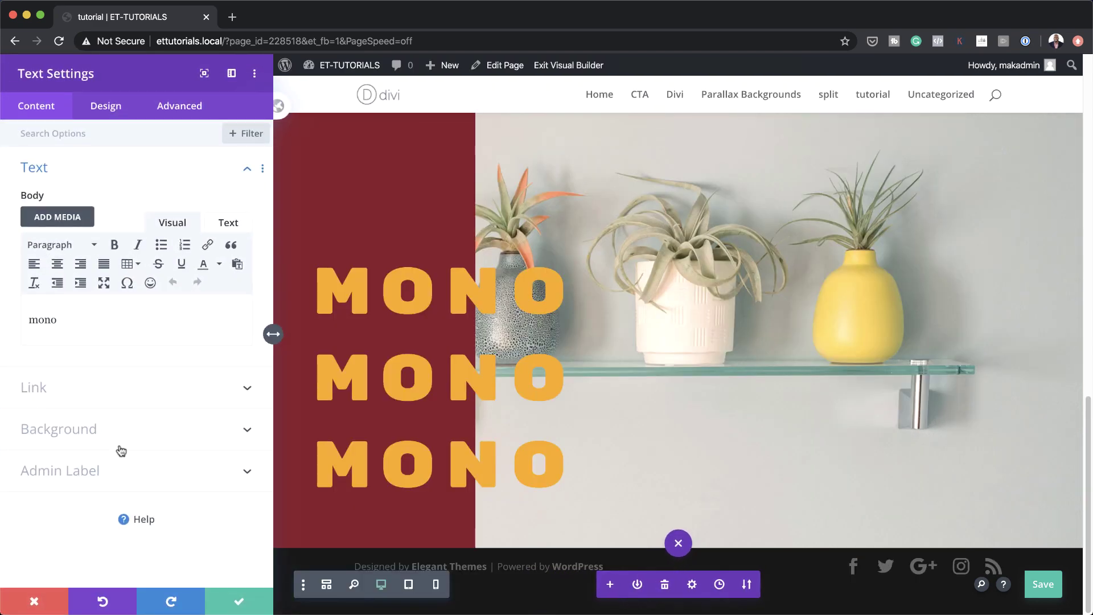
{"action": "left_click", "coordinate": [118, 439]}
{"action": "left_click", "coordinate": [135, 334]}
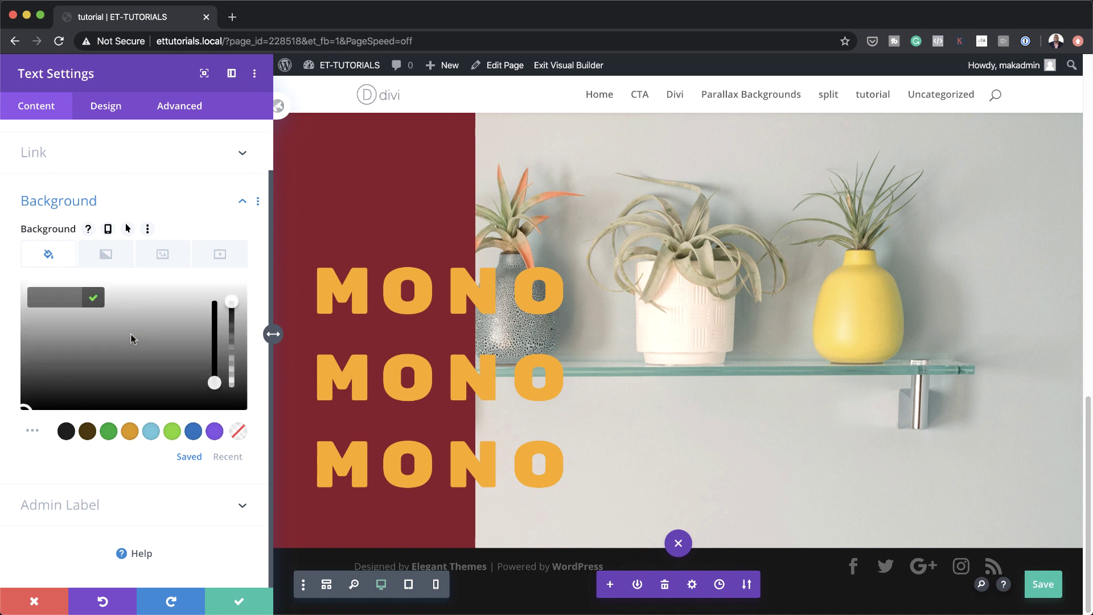
{"action": "type", "text": "#dddddd"}
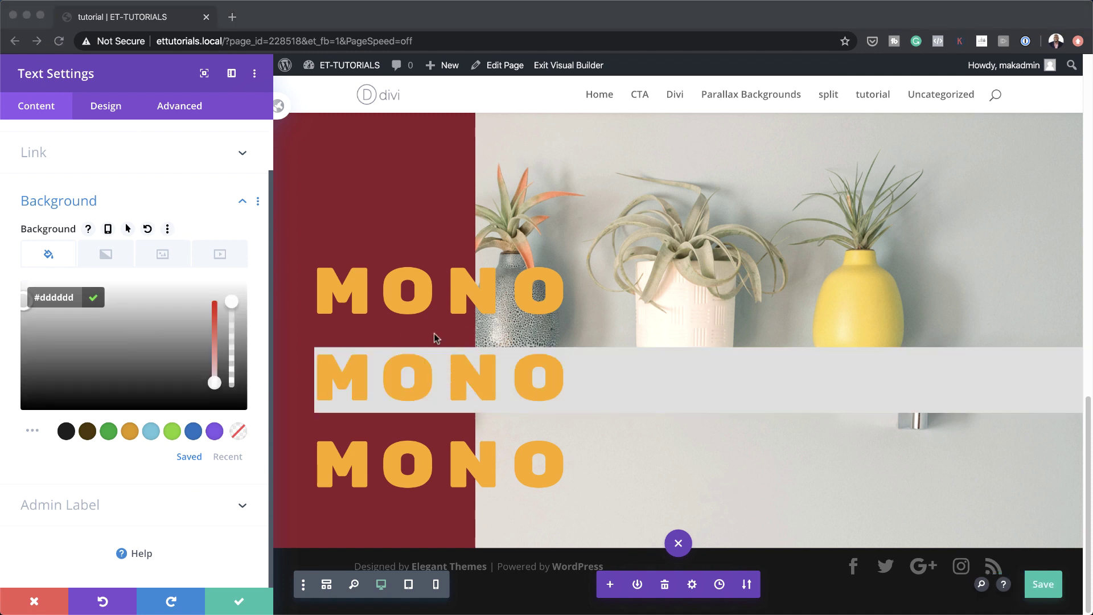
Set the middle text module's text color to #930565
{"action": "left_click", "coordinate": [108, 106]}
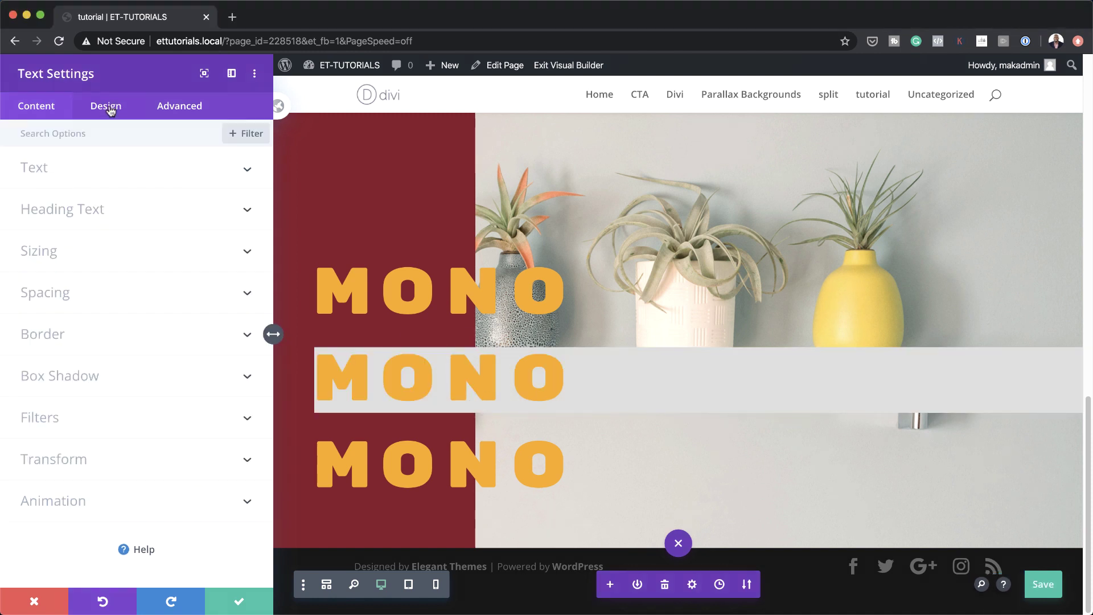
{"action": "left_click", "coordinate": [66, 169]}
{"action": "left_click", "coordinate": [35, 427]}
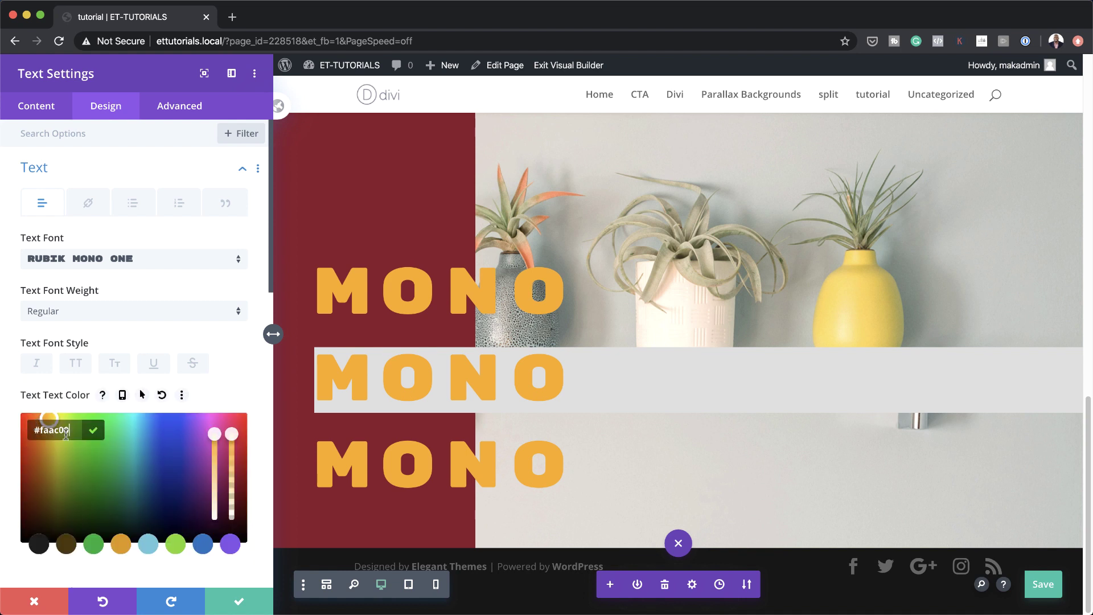
{"action": "type", "text": "#930565"}
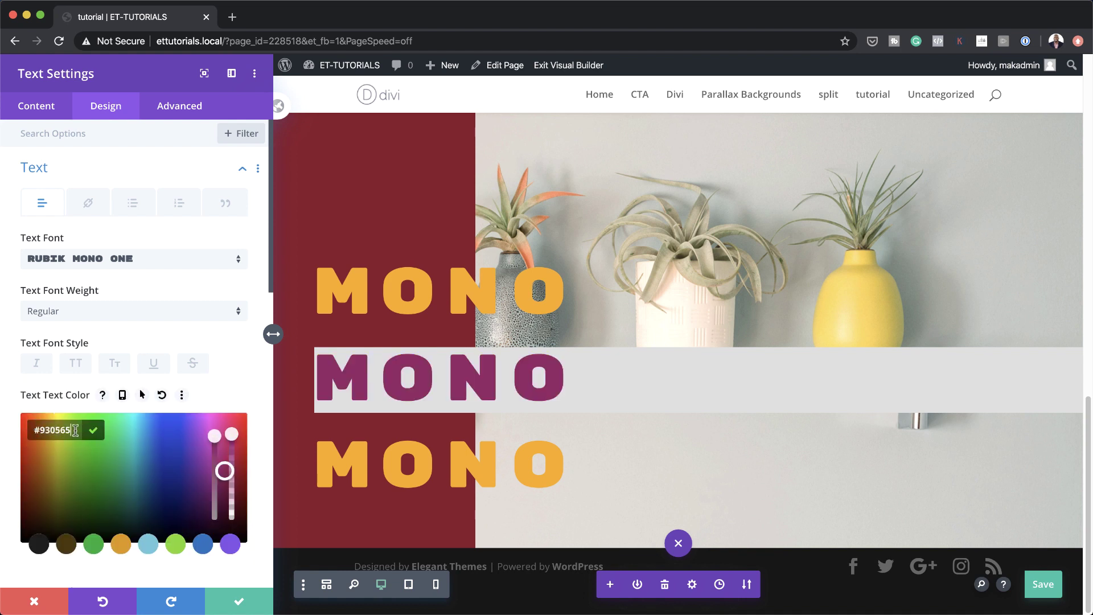
Set the middle text module's width to 0.86em so its letters stack vertically, and save the page
{"action": "scroll", "coordinate": [166, 340], "scroll_direction": "down", "scroll_amount": 10}
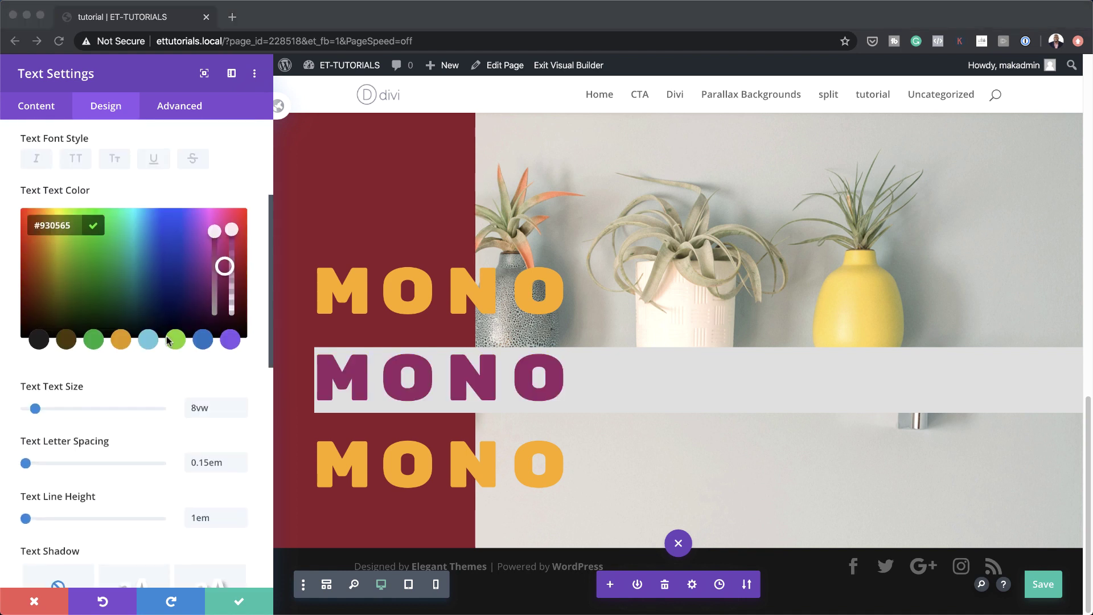
{"action": "scroll", "coordinate": [167, 341], "scroll_direction": "down", "scroll_amount": 5}
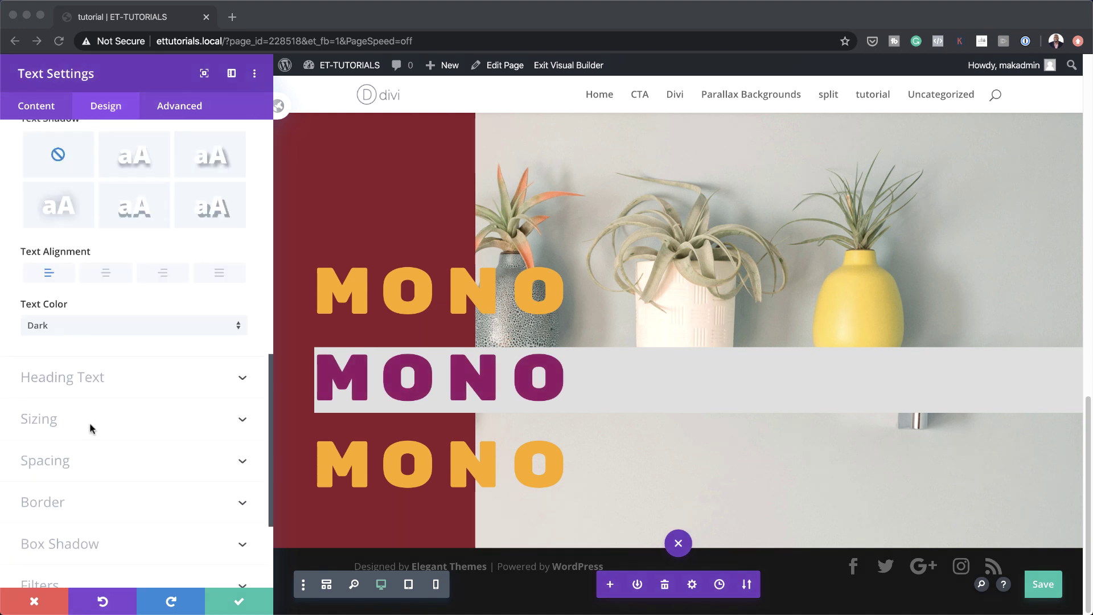
{"action": "left_click", "coordinate": [92, 427]}
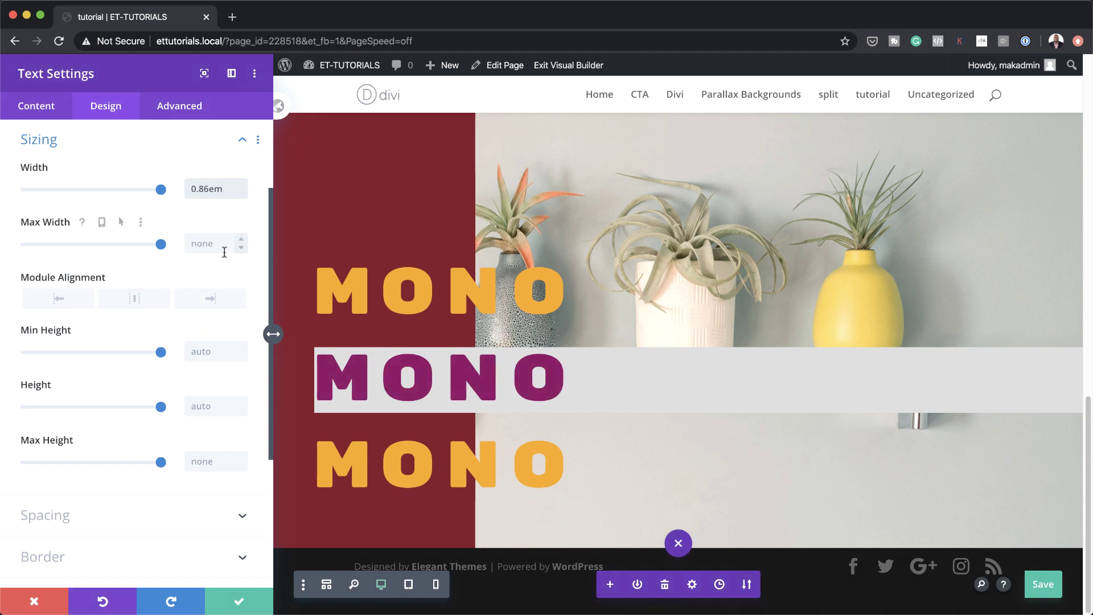
{"action": "scroll", "coordinate": [316, 347], "scroll_direction": "down", "scroll_amount": 5}
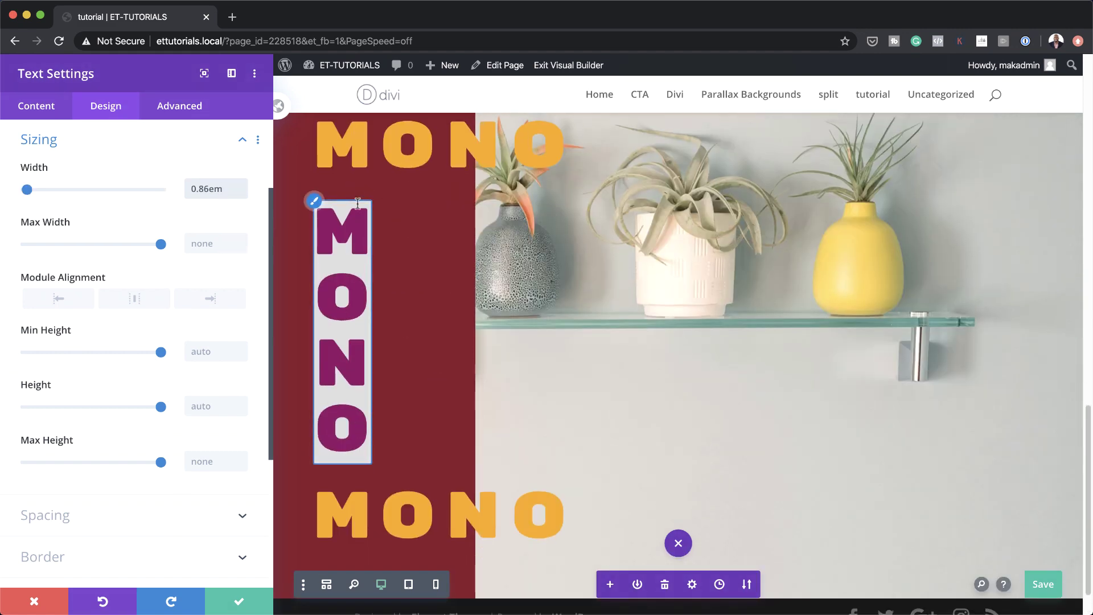
{"action": "key", "text": "super+s"}
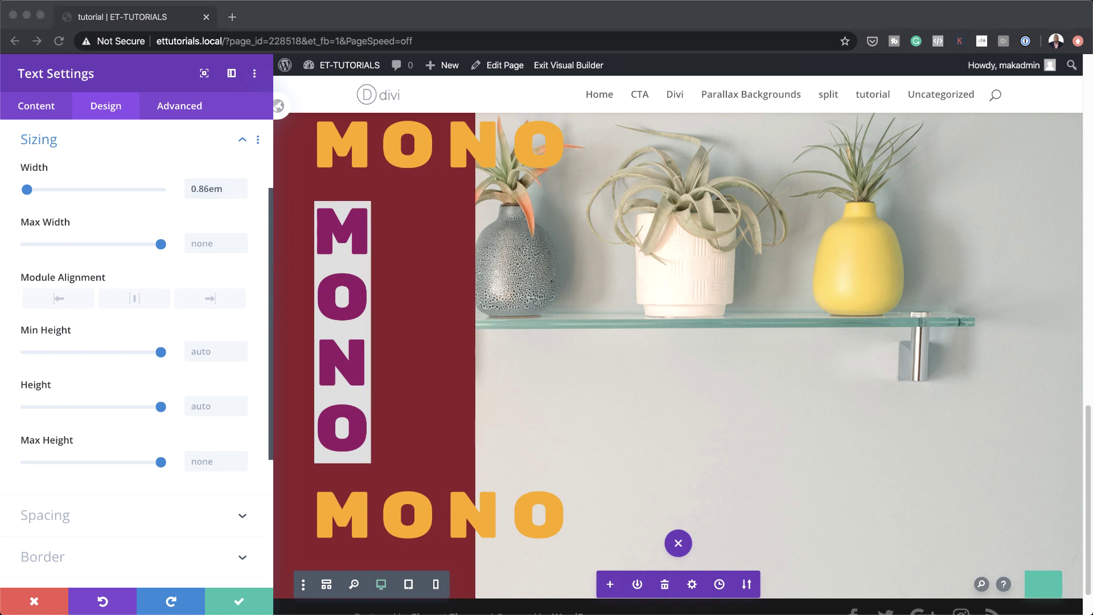
{"action": "scroll", "coordinate": [159, 455], "scroll_direction": "down", "scroll_amount": 2}
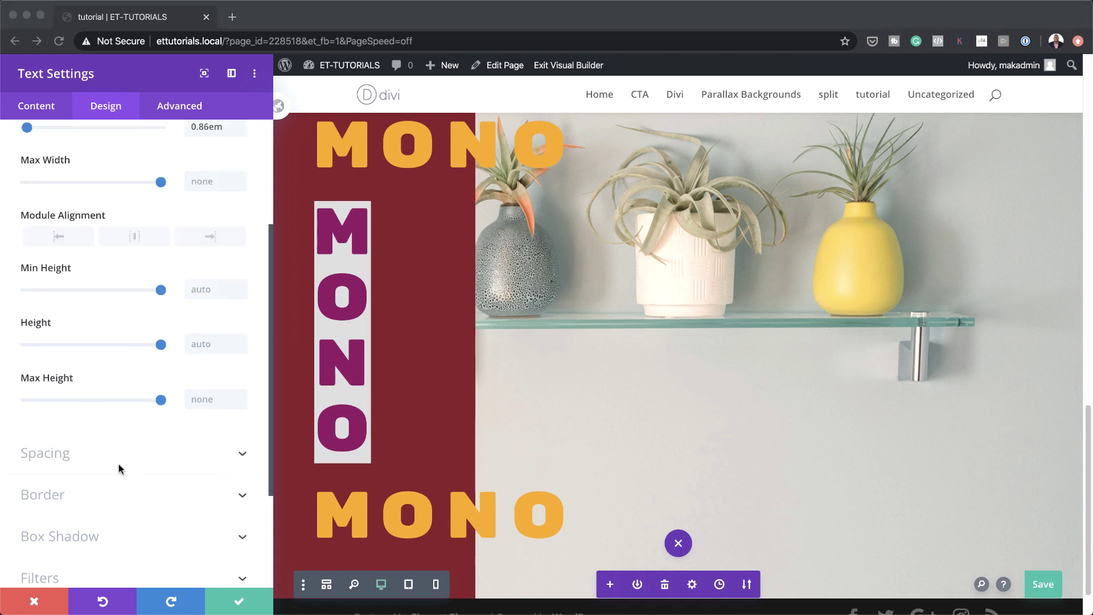
Give the vertical "mono" text module a top margin of -3em and a left margin of 2em
{"action": "left_click", "coordinate": [61, 460]}
{"action": "left_click", "coordinate": [61, 460]}
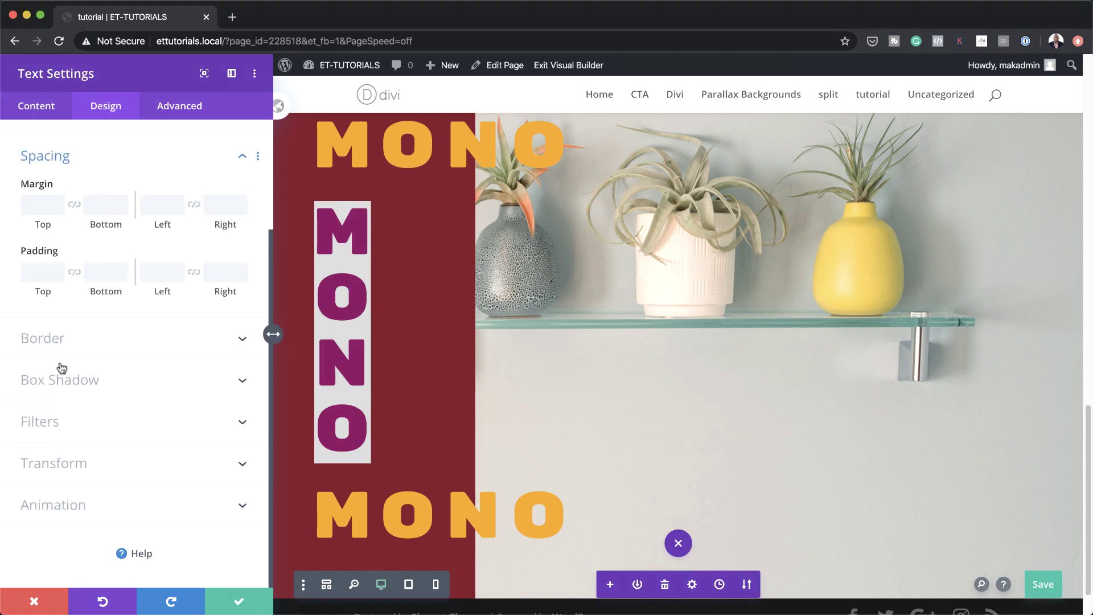
{"action": "left_click", "coordinate": [41, 201]}
{"action": "type", "text": "-3em"}
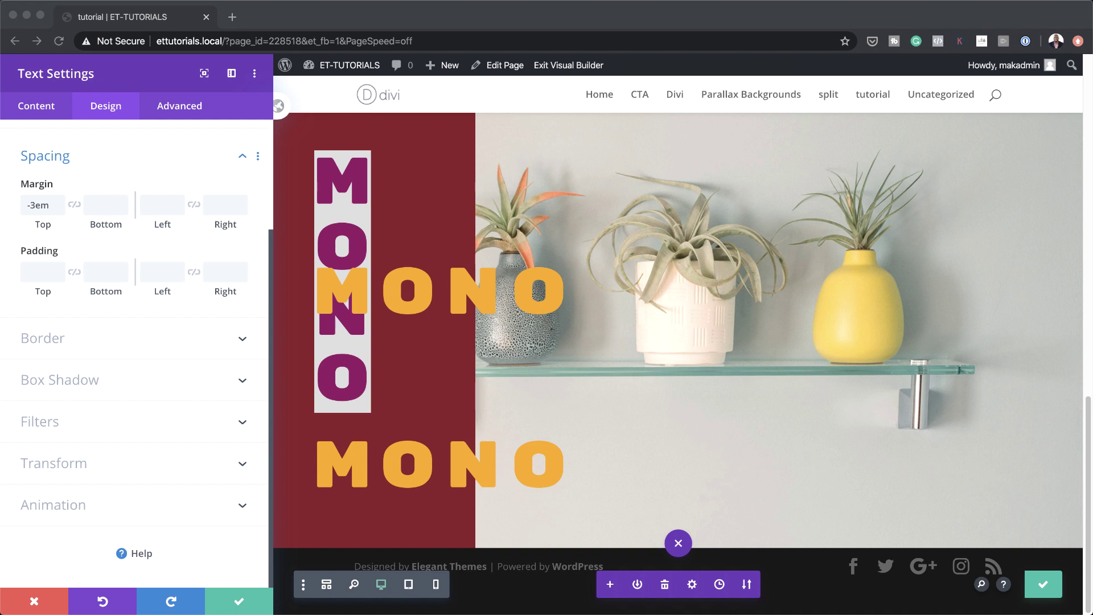
{"action": "left_click", "coordinate": [148, 205]}
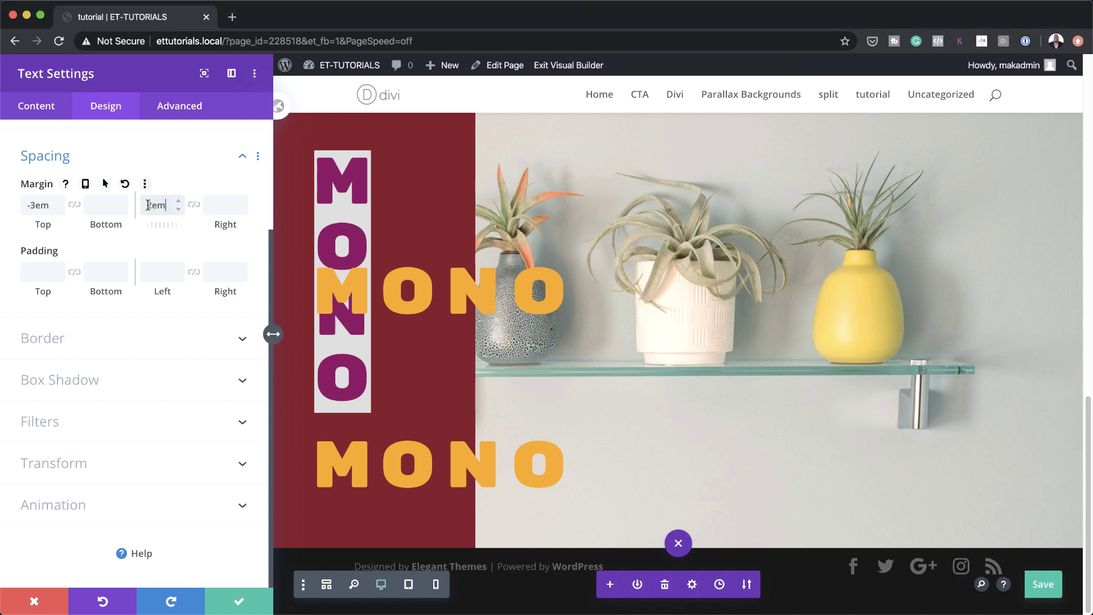
{"action": "type", "text": "2em"}
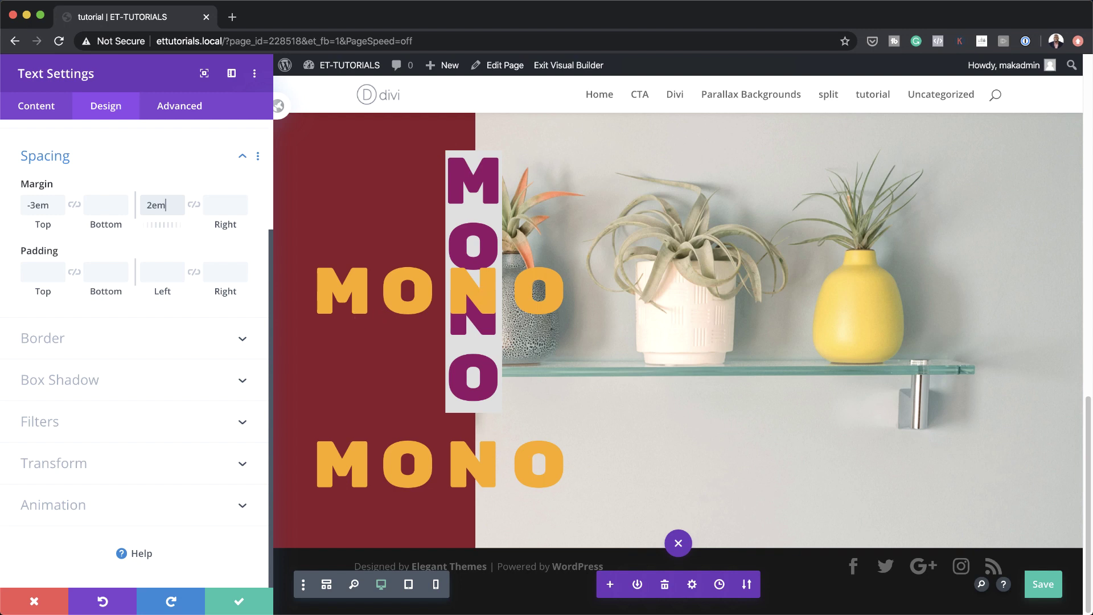
Replace the vertical text module's body text with "fonts" and close its settings with the changes kept
{"action": "left_click", "coordinate": [35, 106]}
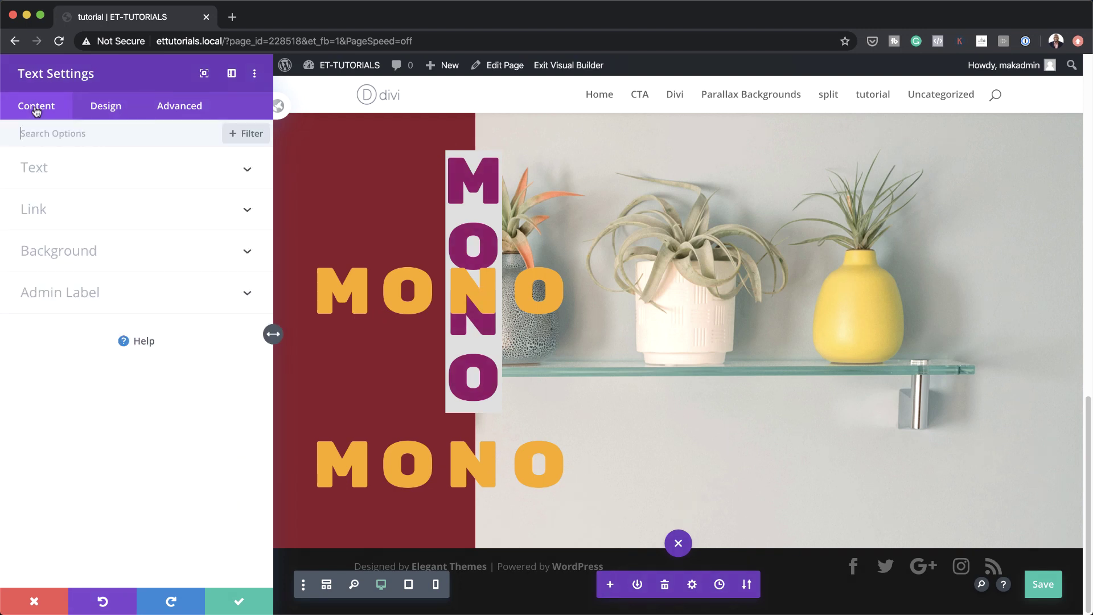
{"action": "left_click", "coordinate": [64, 171]}
{"action": "double_click", "coordinate": [66, 323]}
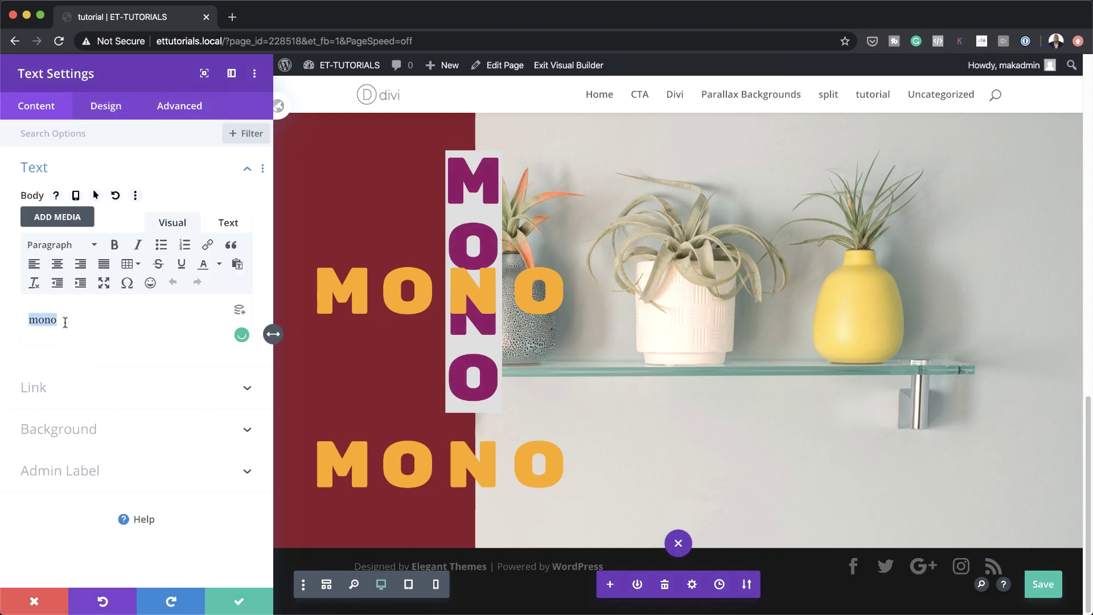
{"action": "type", "text": "fonts"}
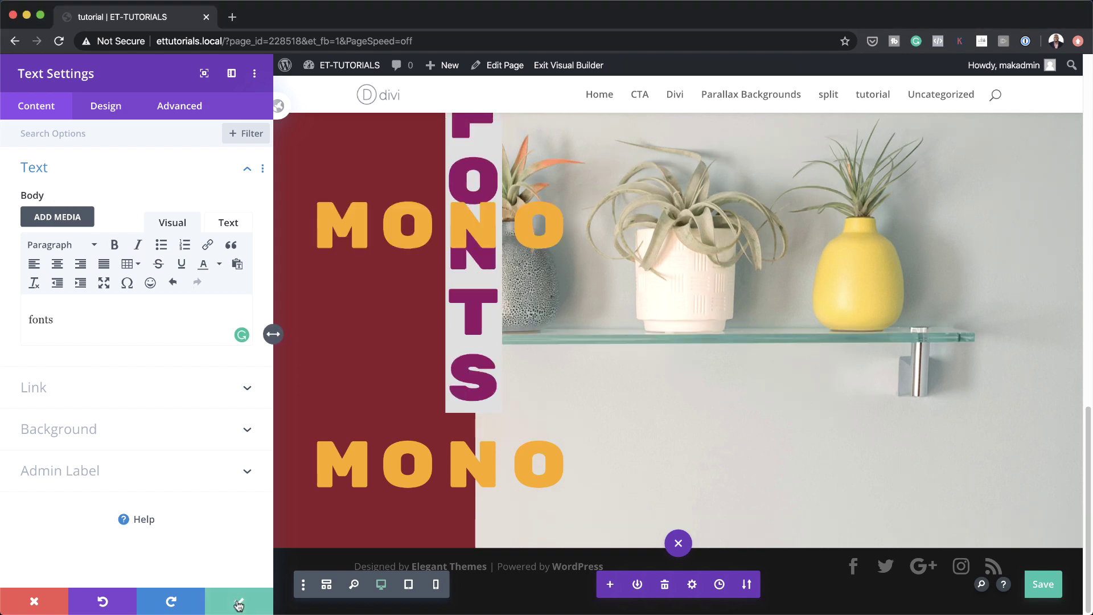
{"action": "key", "text": "Escape"}
Change the body text of the lowest "mono" text module to "spaced"
{"action": "scroll", "coordinate": [366, 460], "scroll_direction": "down", "scroll_amount": 7}
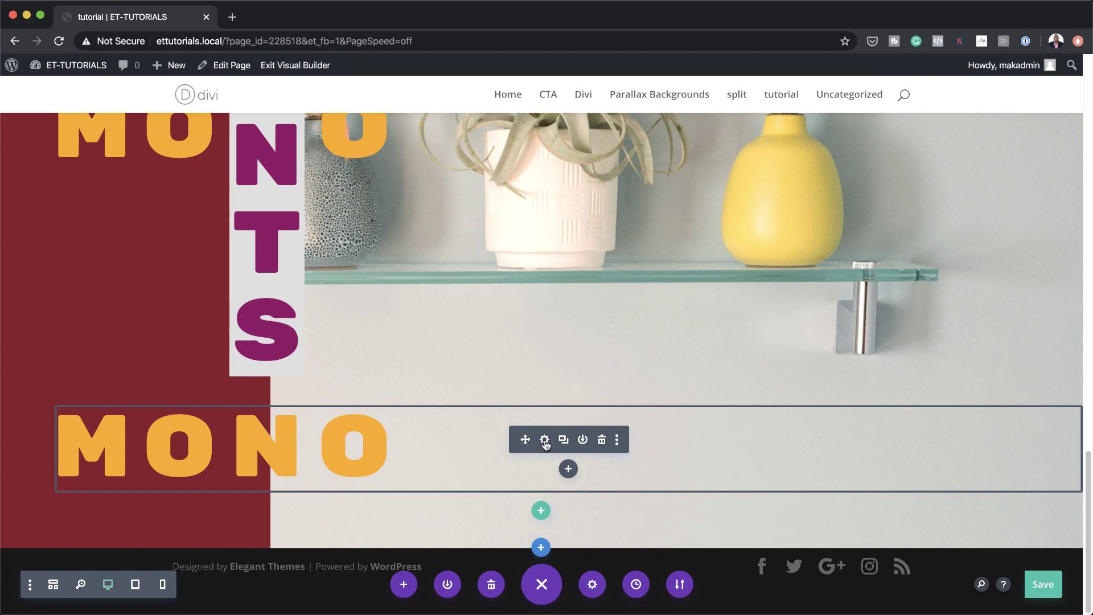
{"action": "left_click", "coordinate": [545, 441]}
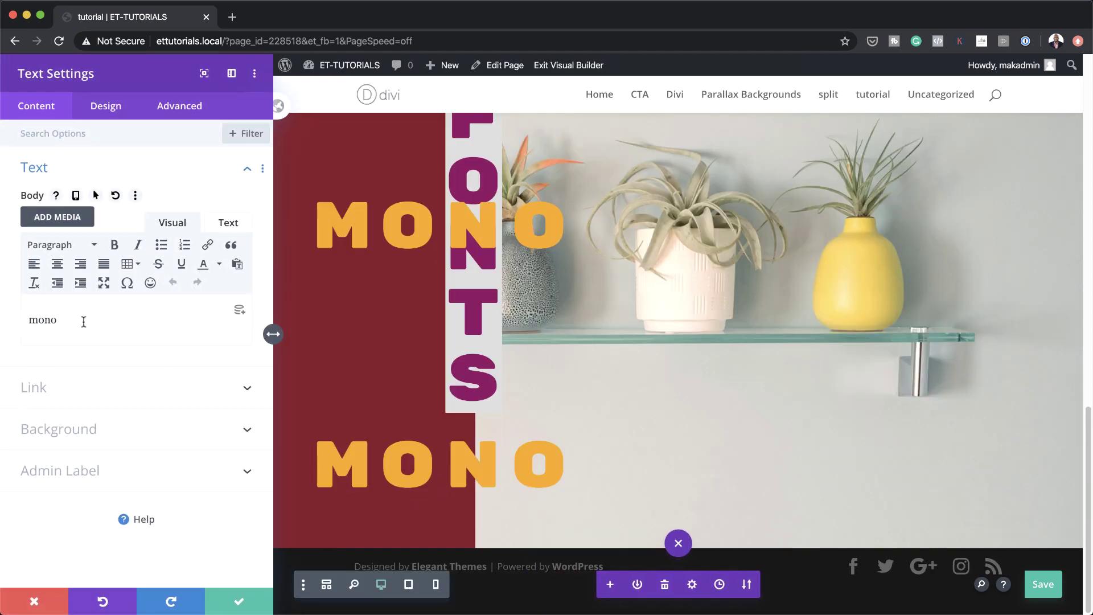
{"action": "double_click", "coordinate": [84, 321]}
{"action": "type", "text": "spaced"}
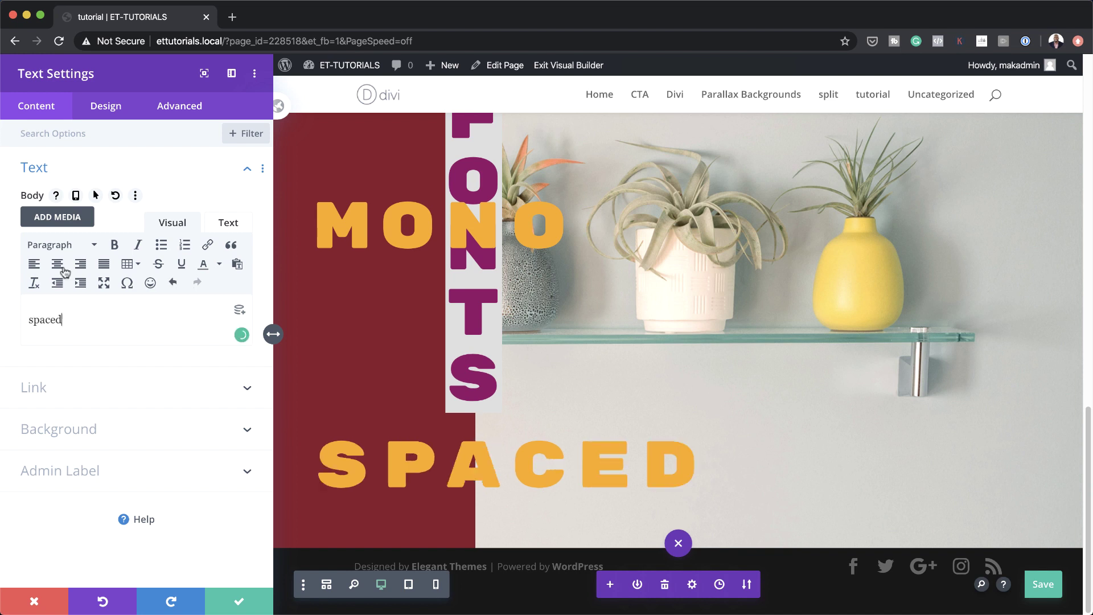
Give the "spaced" text module a top margin of -1em and a left margin of 2em, and save its settings
{"action": "left_click", "coordinate": [106, 109]}
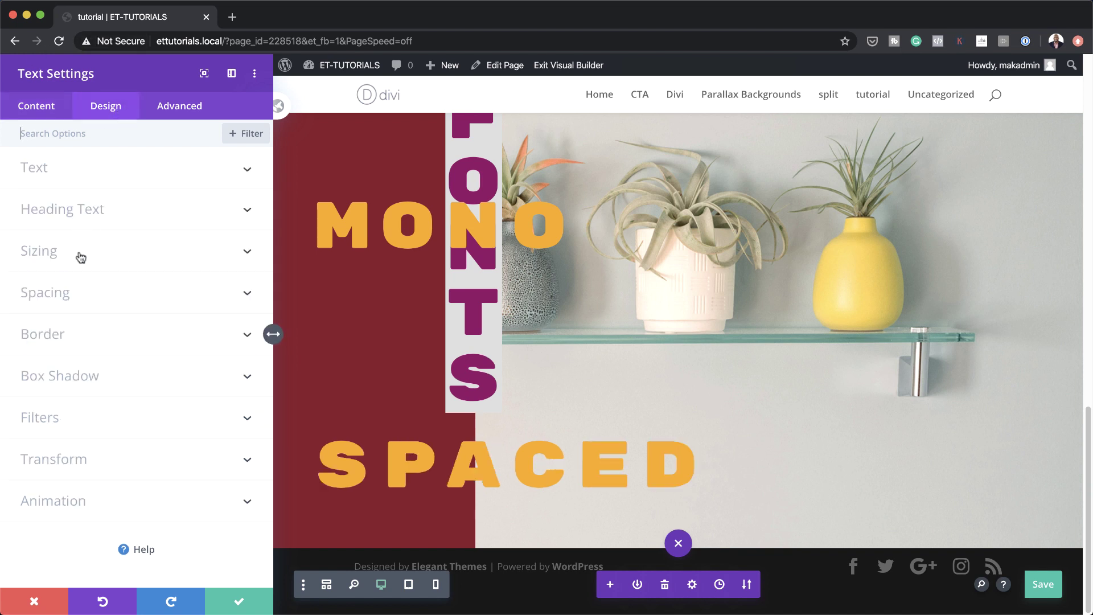
{"action": "left_click", "coordinate": [71, 300]}
{"action": "left_click", "coordinate": [37, 205]}
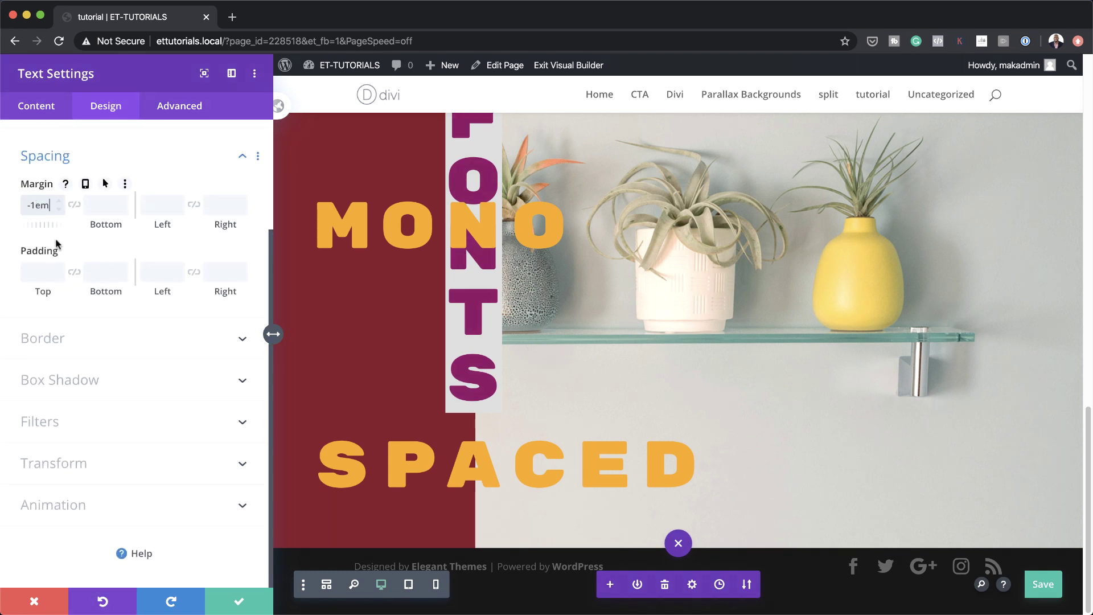
{"action": "left_click", "coordinate": [149, 206]}
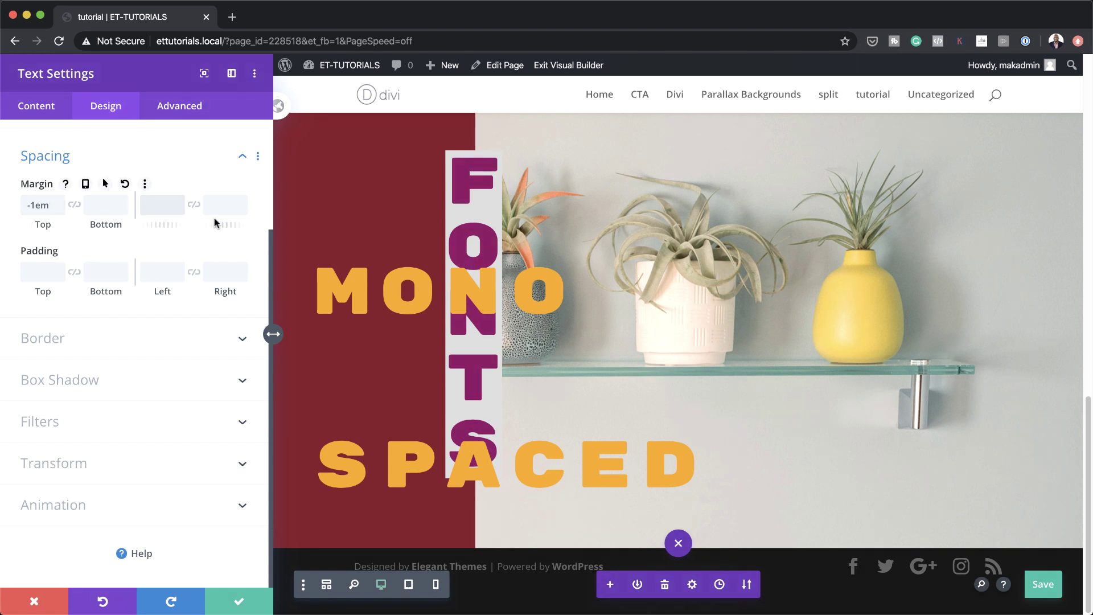
{"action": "type", "text": "2em"}
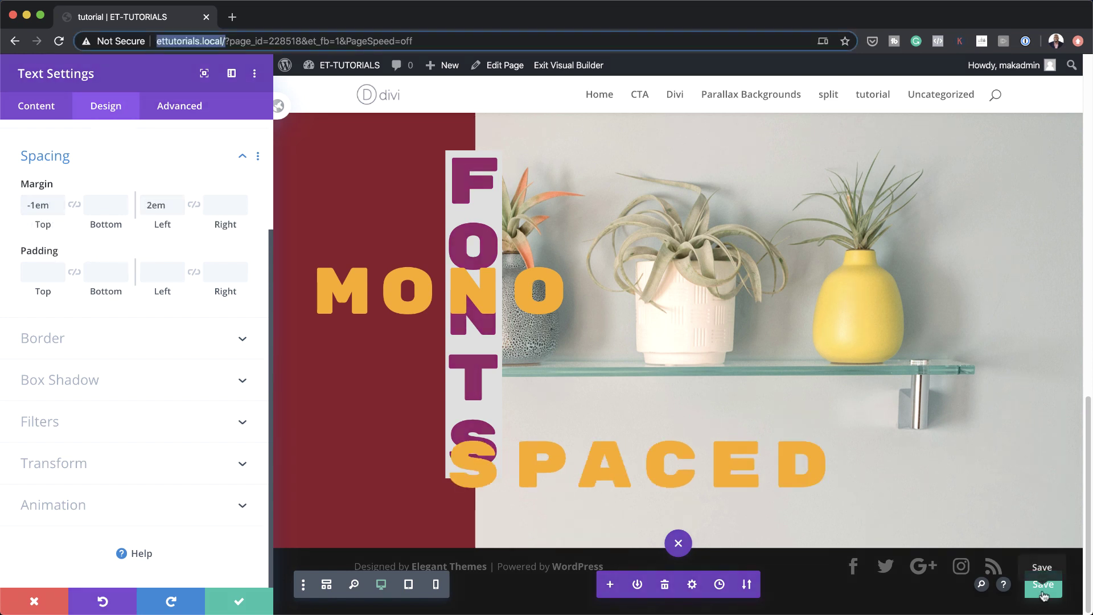
{"action": "left_click", "coordinate": [240, 604]}
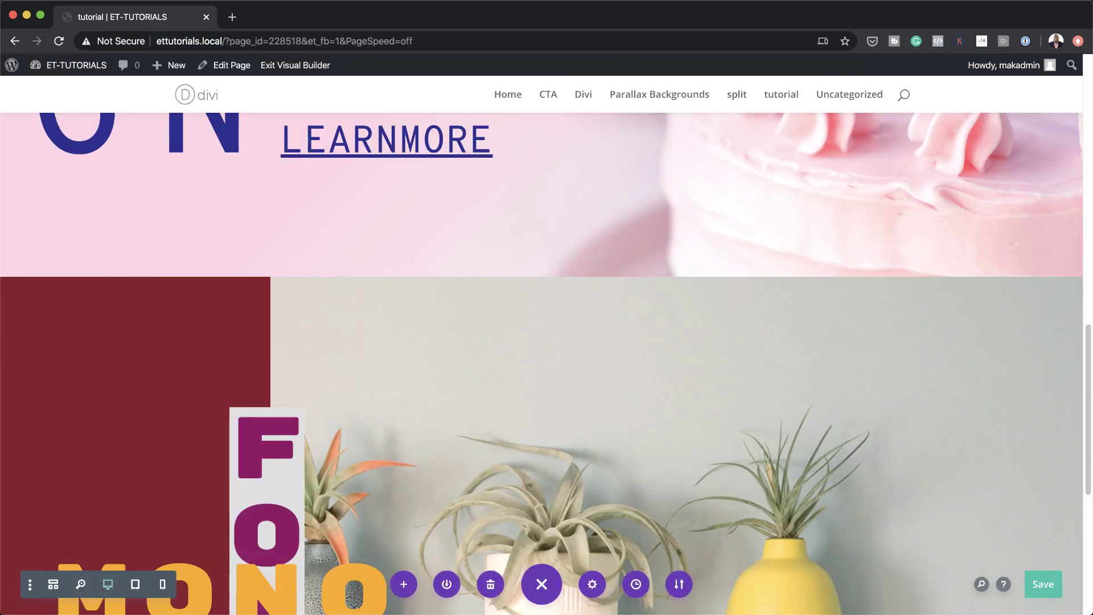